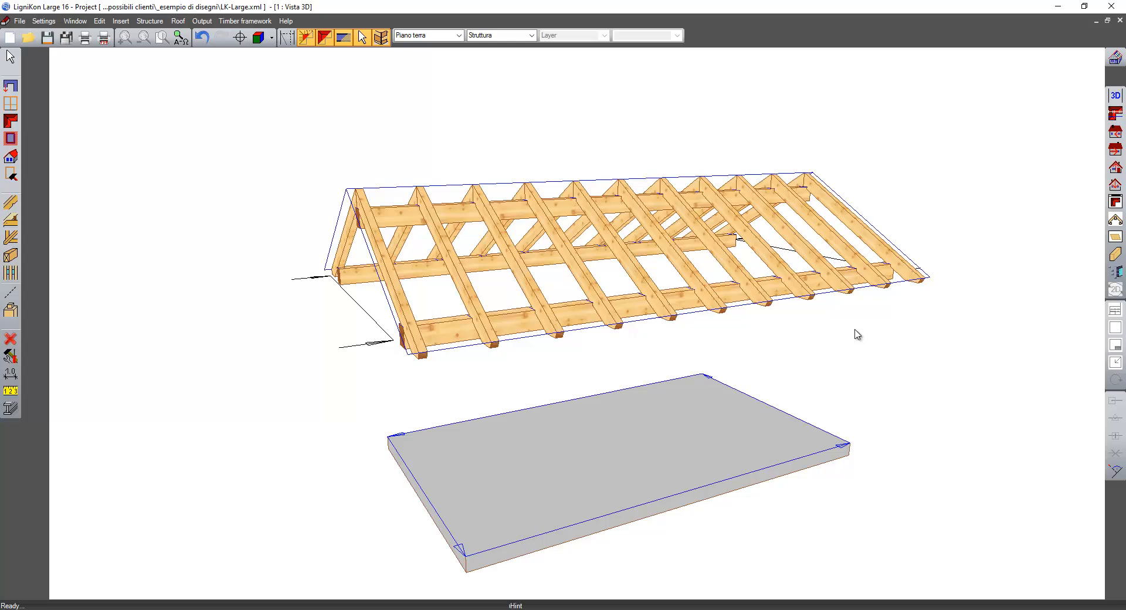
- Define a variable-spacing beam arrangement across the concrete slab by its corner points and set the number of beams to 6
{"action": "middle_click_drag", "start_coordinate": [857, 335], "coordinate": [882, 303]}
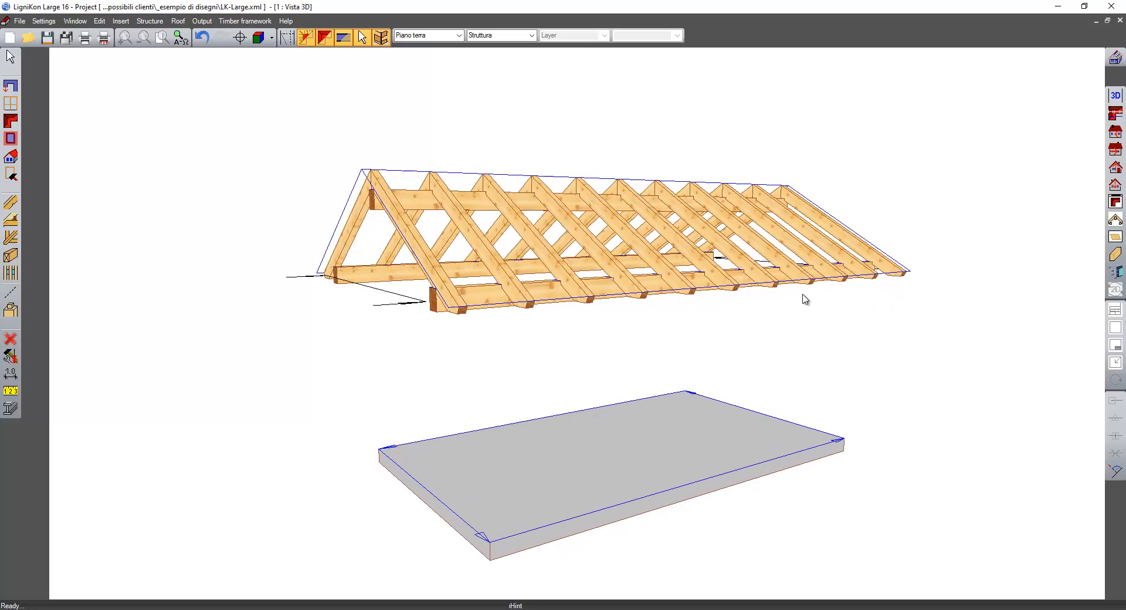
{"action": "left_click", "coordinate": [10, 273]}
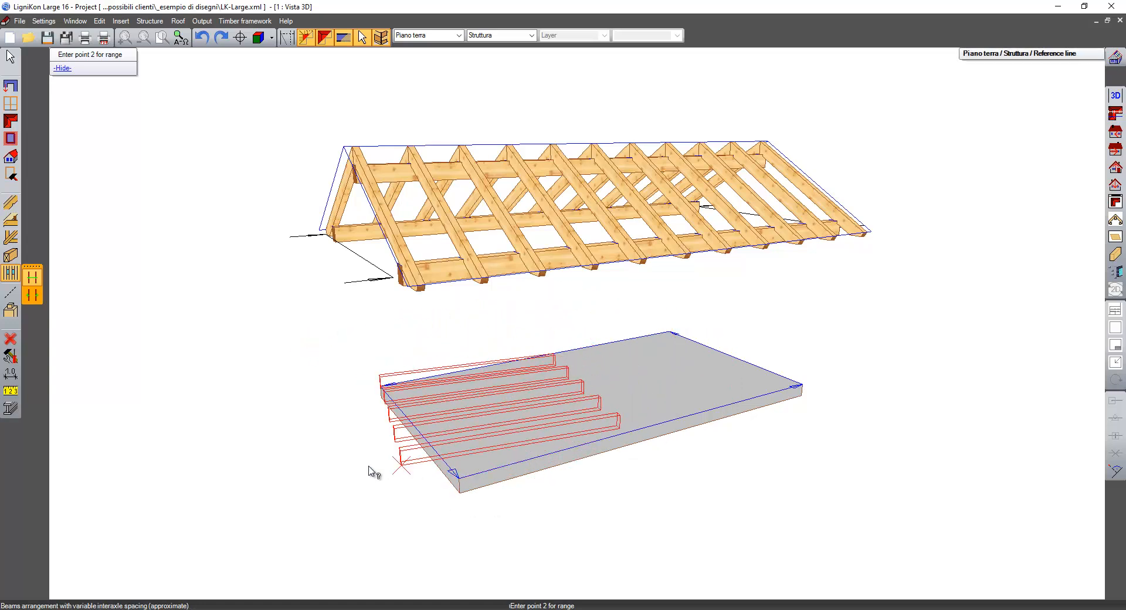
{"action": "left_click", "coordinate": [469, 479]}
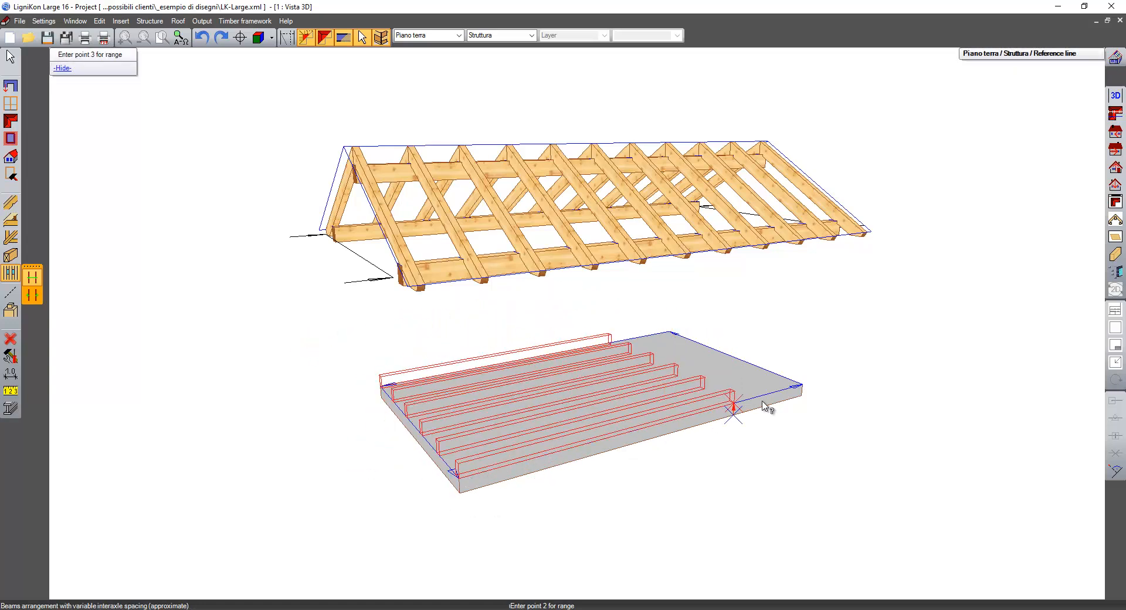
{"action": "left_click", "coordinate": [809, 392]}
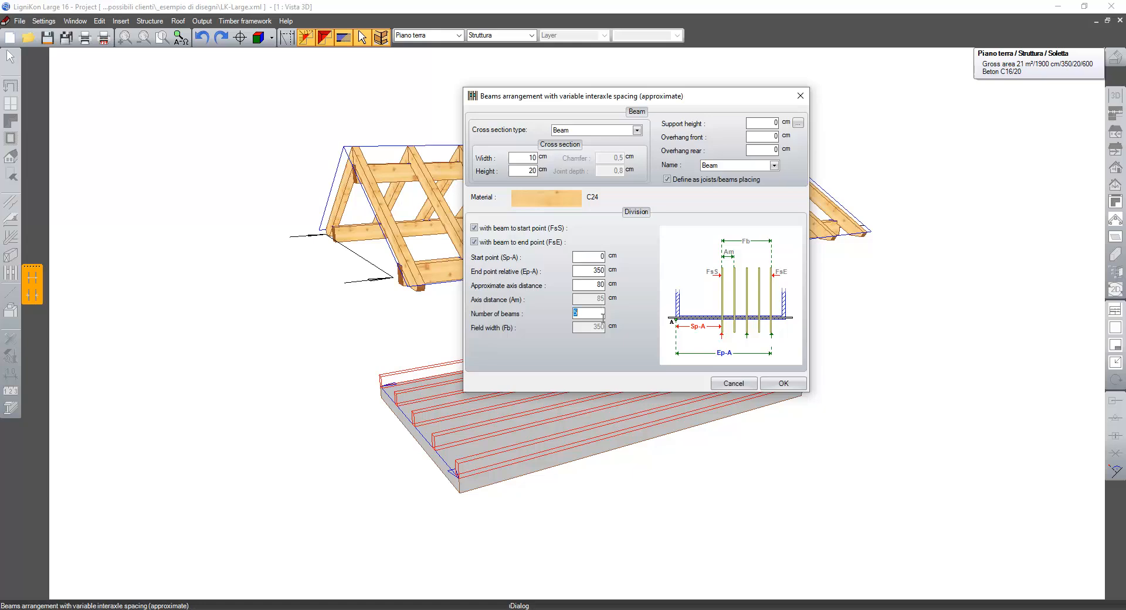
{"action": "type", "text": "6"}
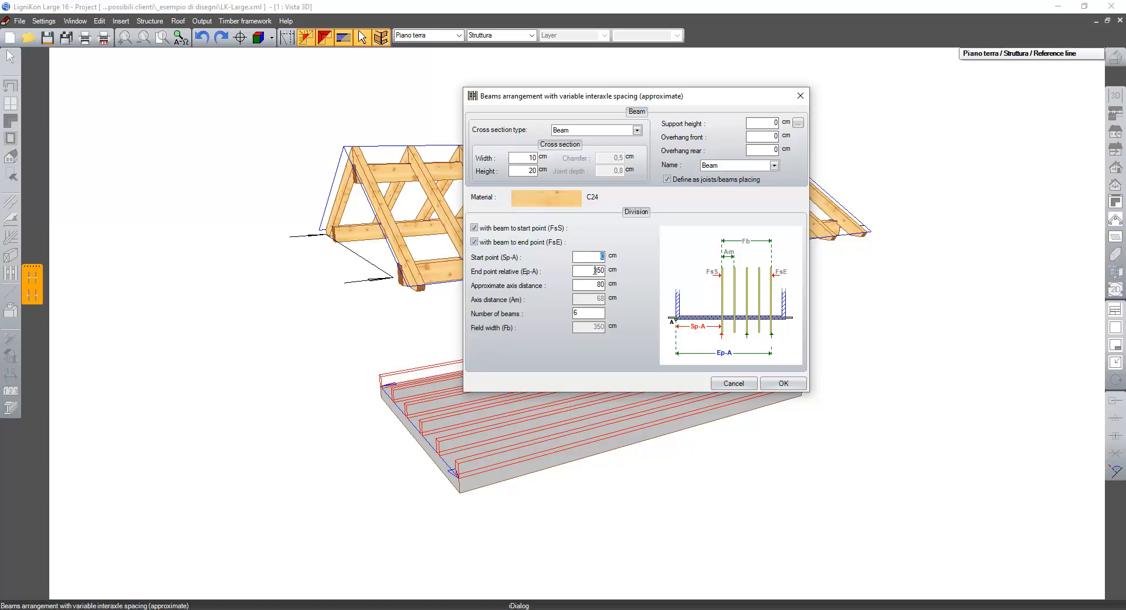
- Try a start point offset of 10 cm in the beam division and restore it to 0 cm
{"action": "type", "text": "10"}
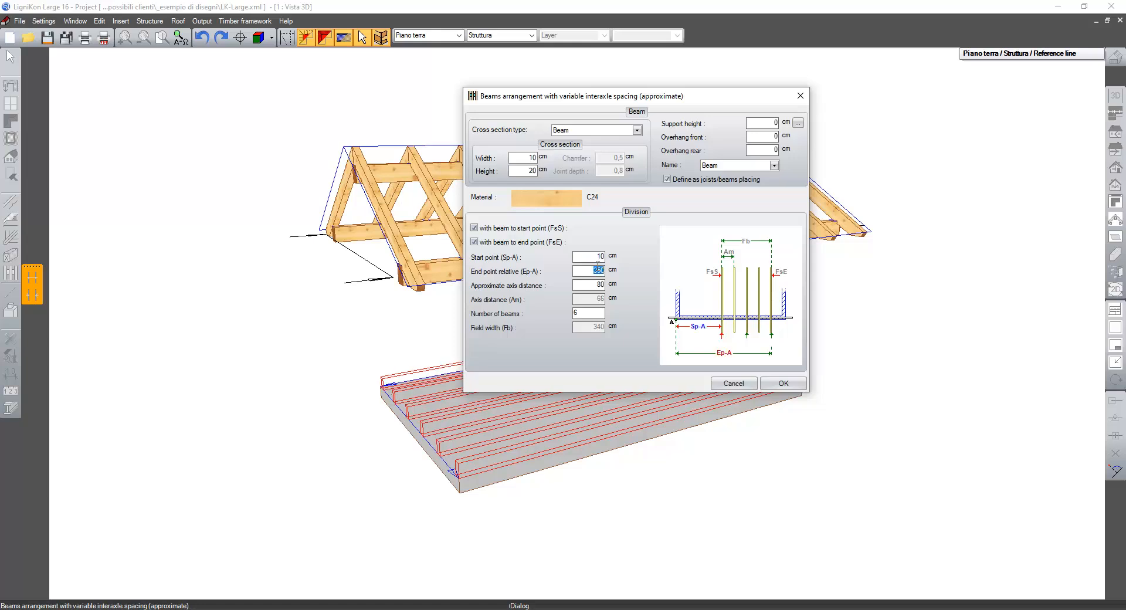
{"action": "middle_click_drag", "start_coordinate": [733, 457], "coordinate": [739, 461]}
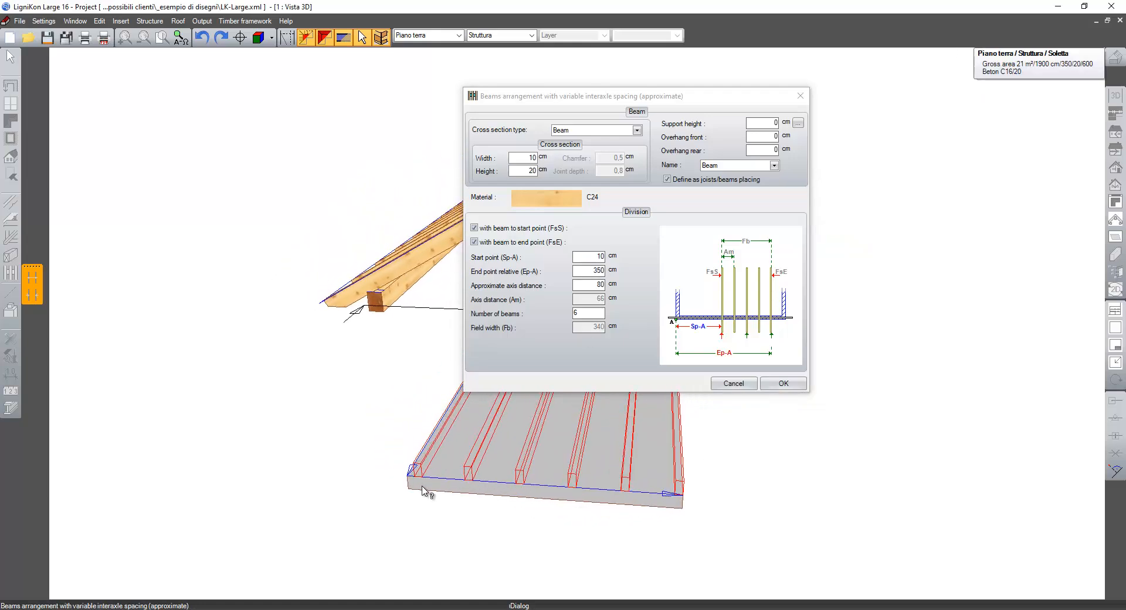
{"action": "left_click", "coordinate": [602, 256]}
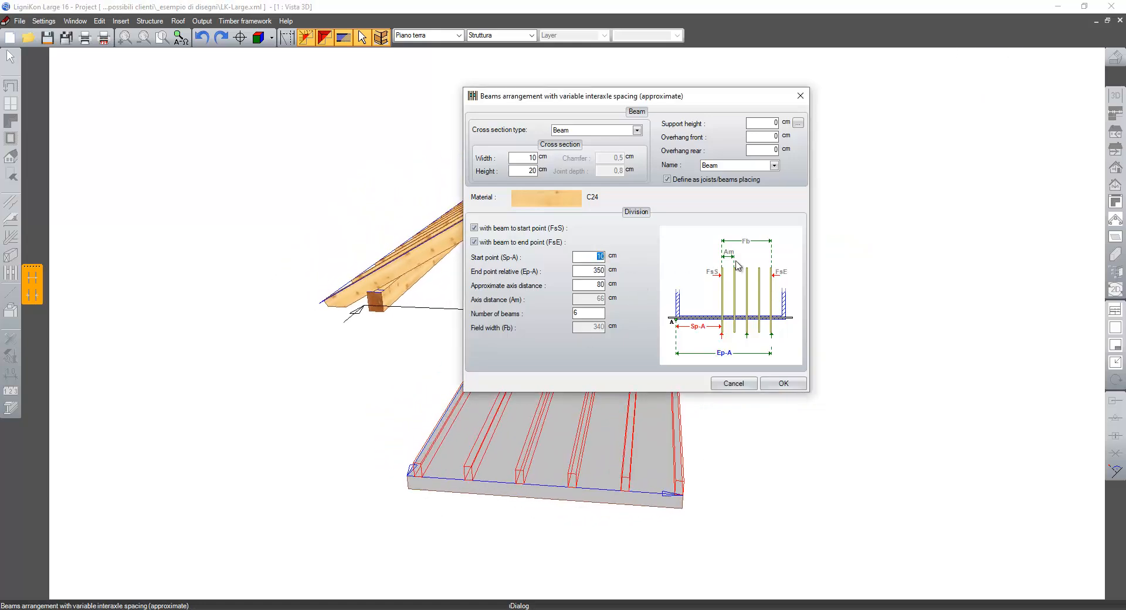
{"action": "key", "text": "Tab"}
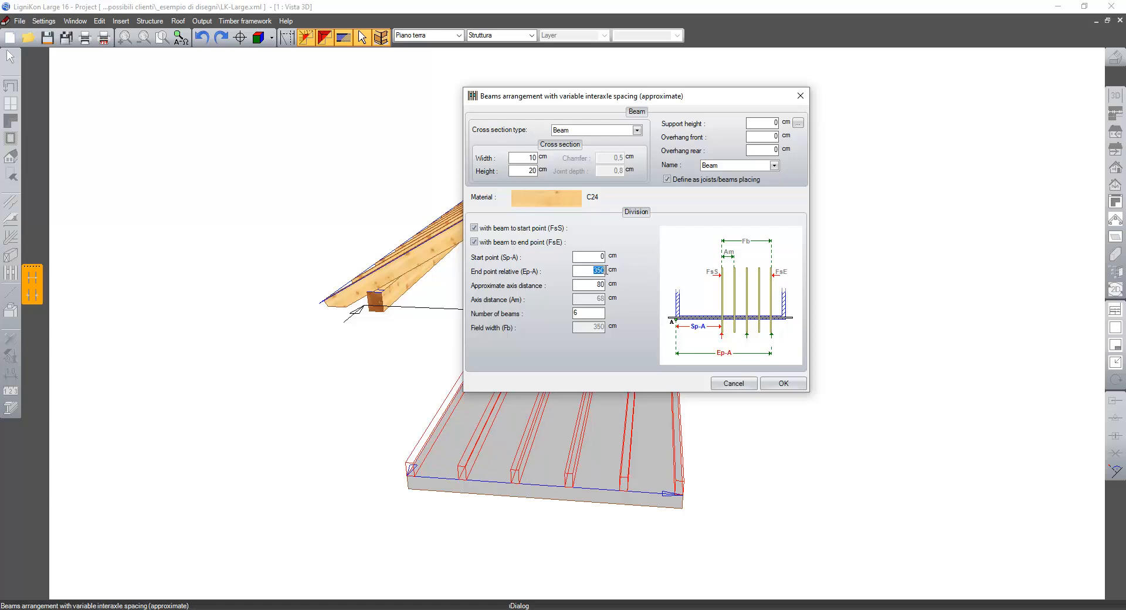
- Try shortening the relative end point of the beam division to 350-20 cm and restore it to 350 cm
{"action": "left_click", "coordinate": [605, 271]}
{"action": "type", "text": "-20"}
{"action": "key", "text": "Tab"}
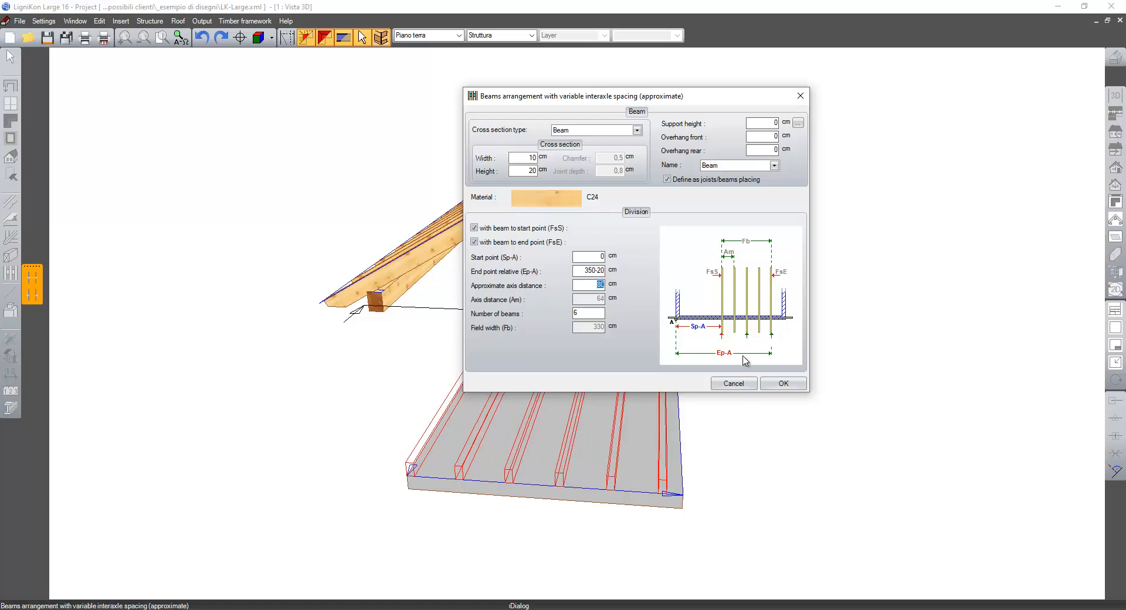
{"action": "left_click_drag", "start_coordinate": [596, 271], "coordinate": [689, 288]}
{"action": "key", "text": "Delete"}
{"action": "key", "text": "Tab"}
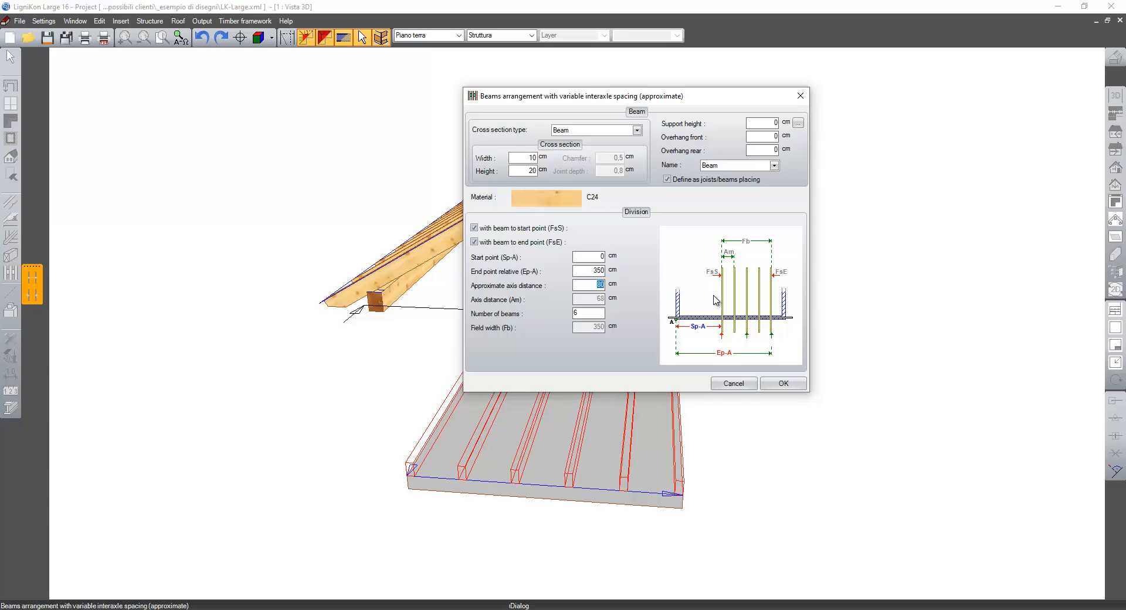
- Create the arrangement of six 10 × 20 cm C24 beams on the slab
{"action": "left_click", "coordinate": [784, 383]}
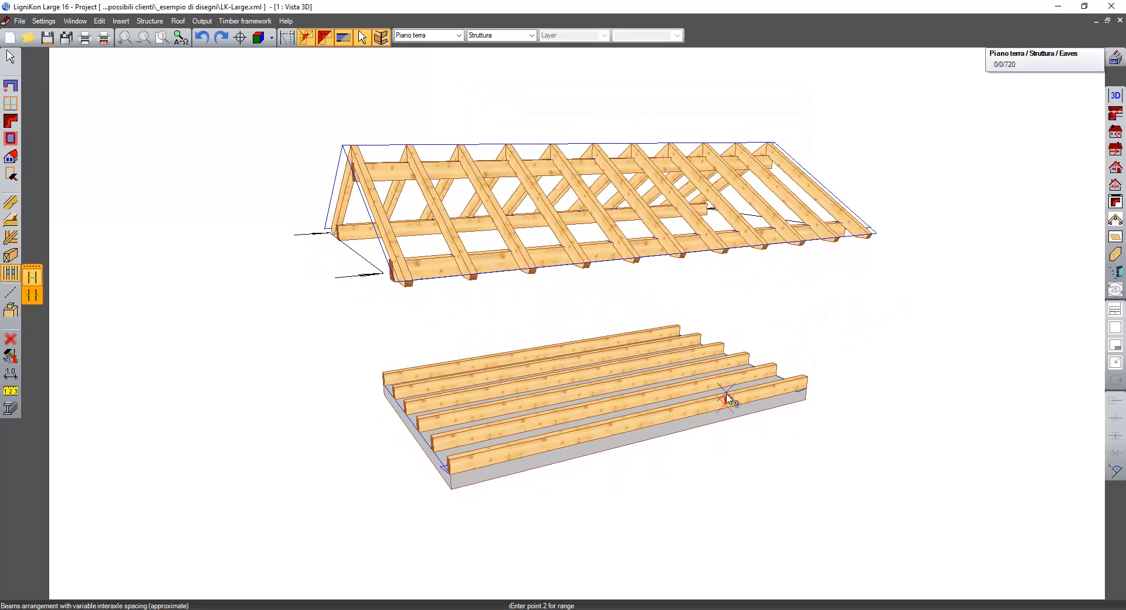
{"action": "scroll", "coordinate": [706, 359], "scroll_direction": "up", "scroll_amount": 3}
{"action": "middle_click_drag", "start_coordinate": [658, 375], "coordinate": [664, 385]}
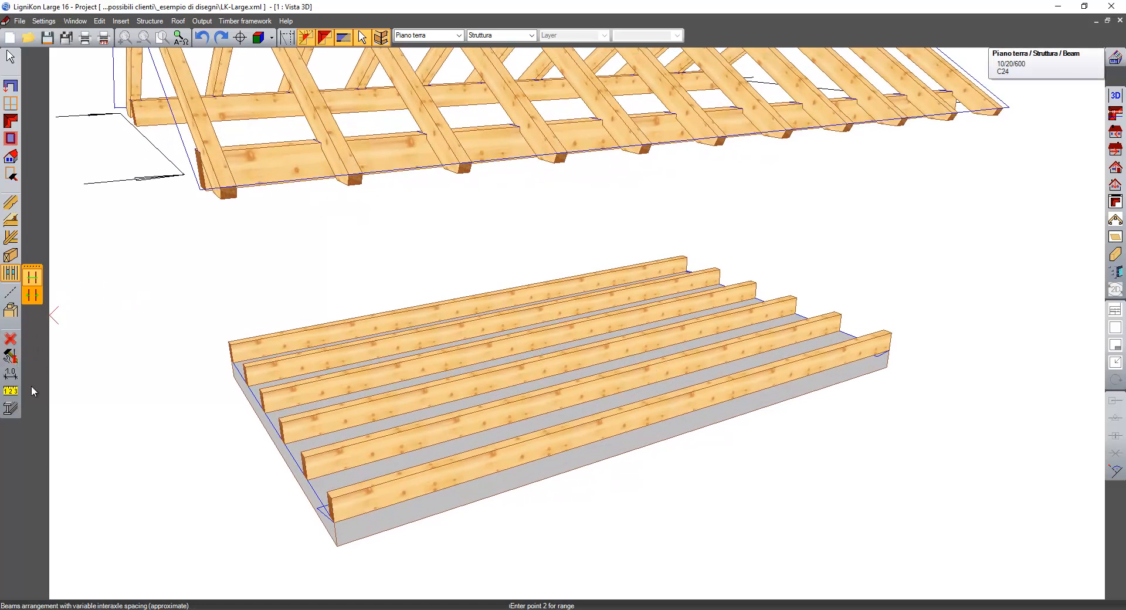
{"action": "left_click", "coordinate": [10, 409]}
{"action": "left_click", "coordinate": [32, 414]}
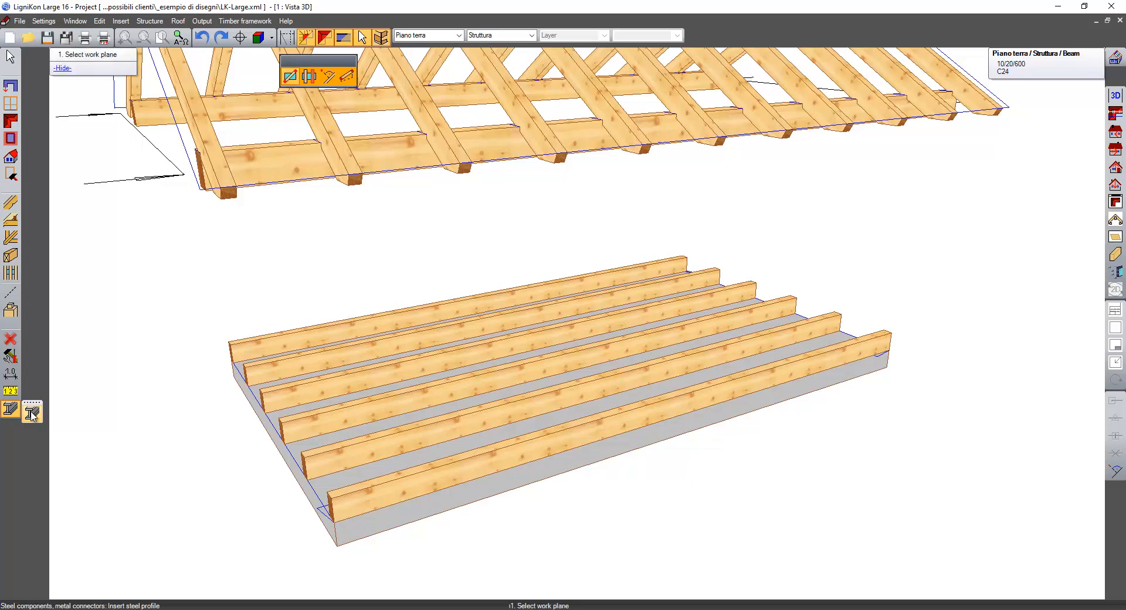
{"action": "middle_click_drag", "start_coordinate": [242, 415], "coordinate": [344, 407]}
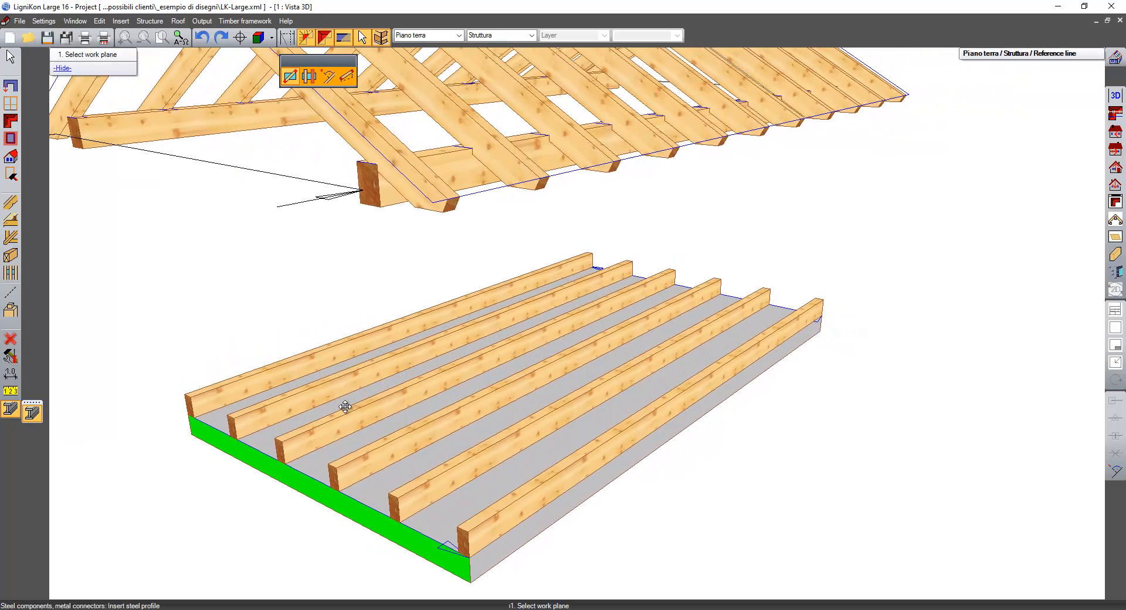
{"action": "left_click", "coordinate": [12, 259]}
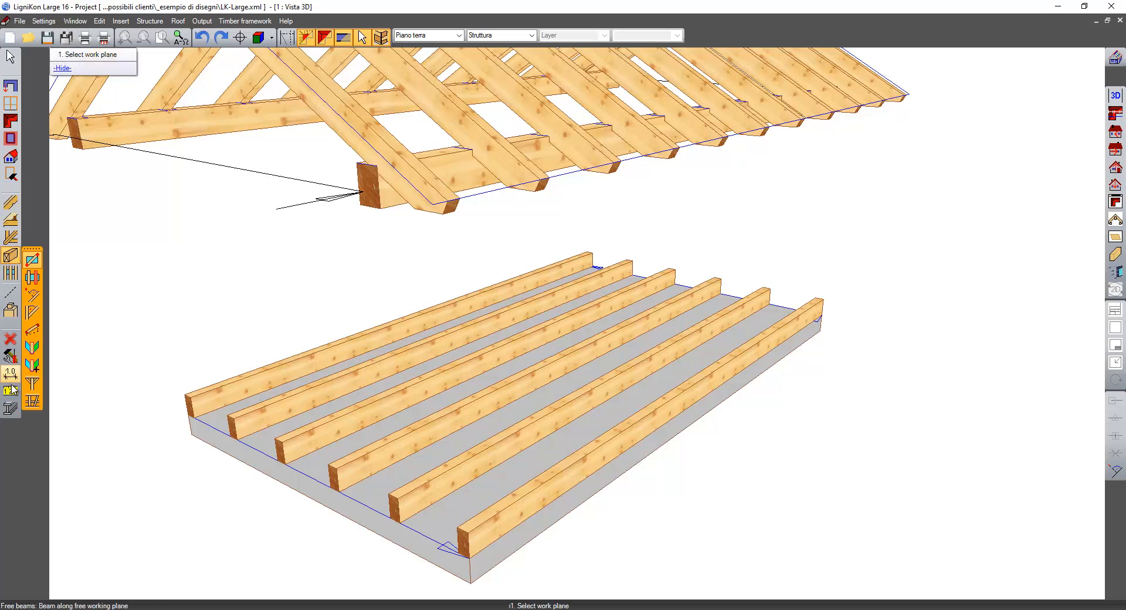
{"action": "left_click", "coordinate": [10, 408]}
{"action": "left_click", "coordinate": [32, 413]}
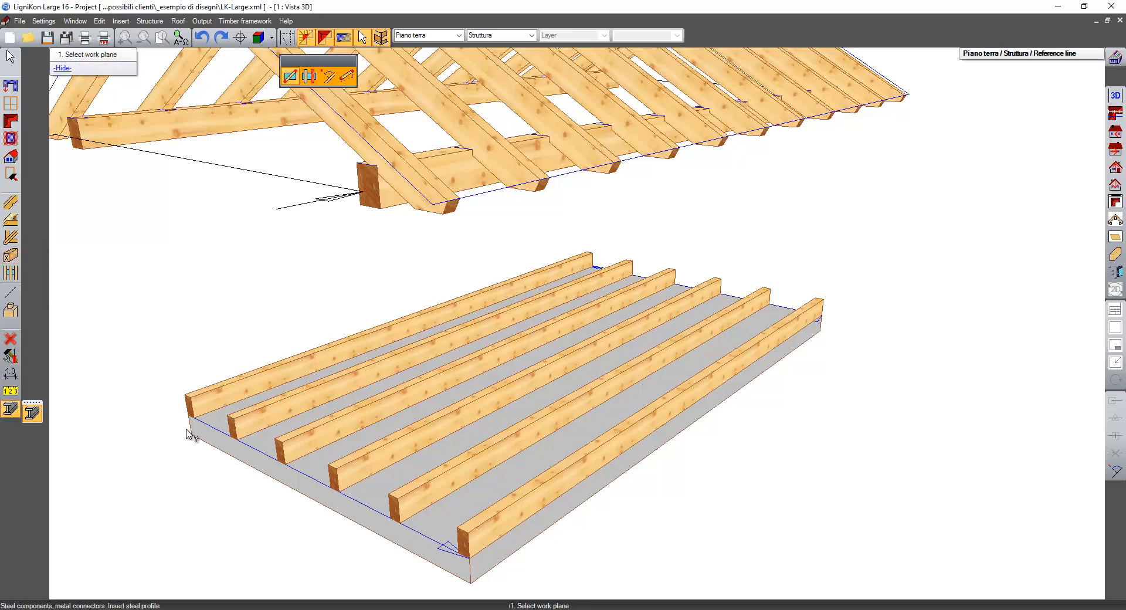
{"action": "middle_click_drag", "start_coordinate": [268, 401], "coordinate": [176, 410]}
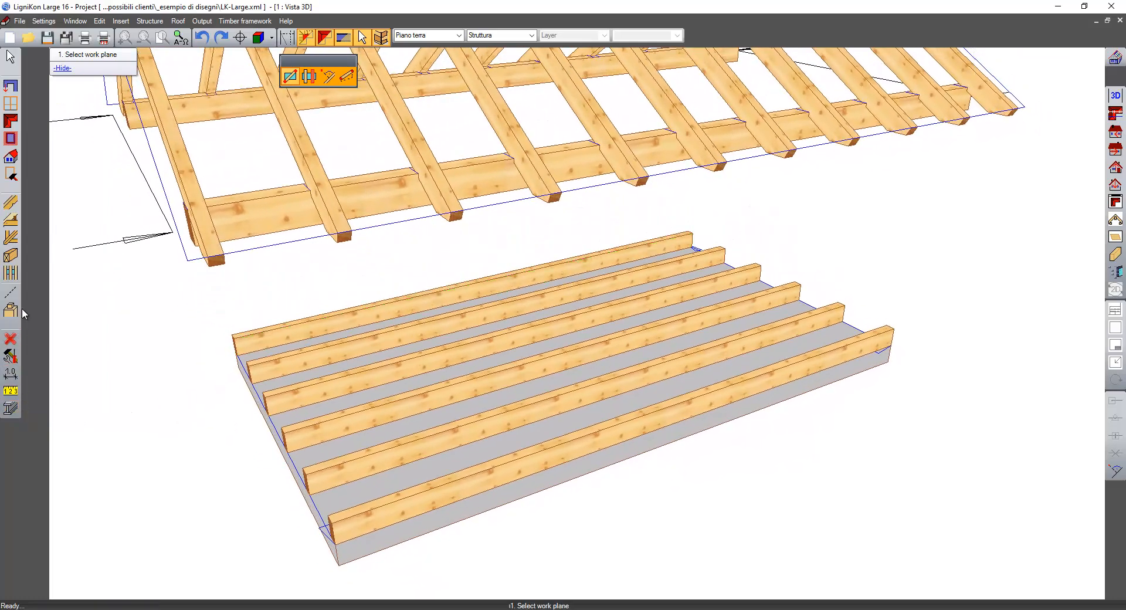
- Create one guide line on the slab's top surface, parallel to its short edge at a distance of 600/2 cm
{"action": "left_click", "coordinate": [11, 292]}
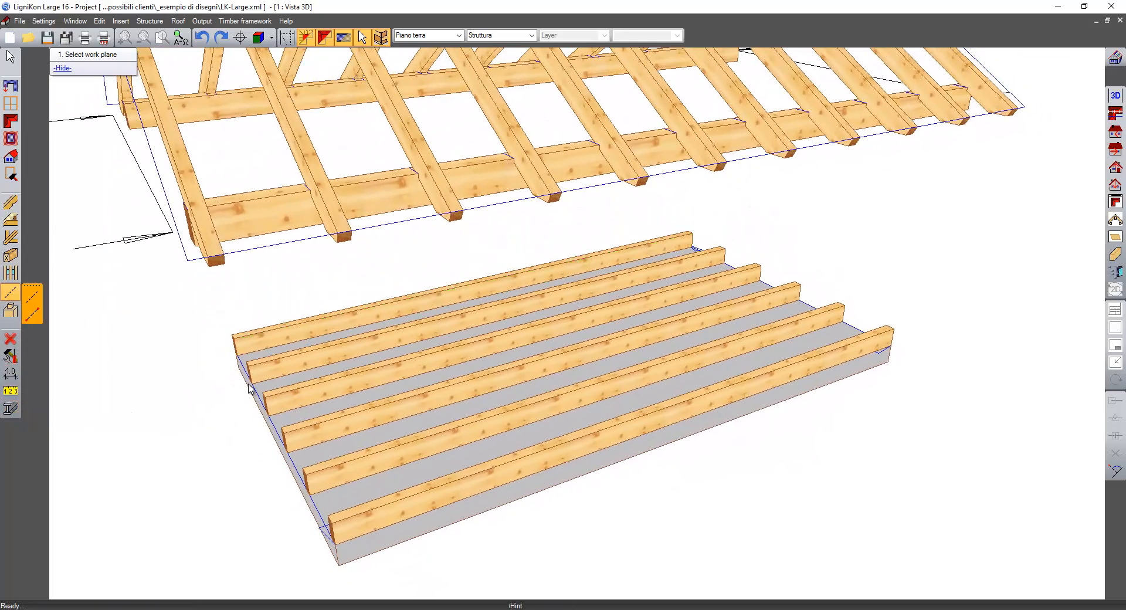
{"action": "left_click", "coordinate": [32, 296]}
{"action": "left_click", "coordinate": [343, 450]}
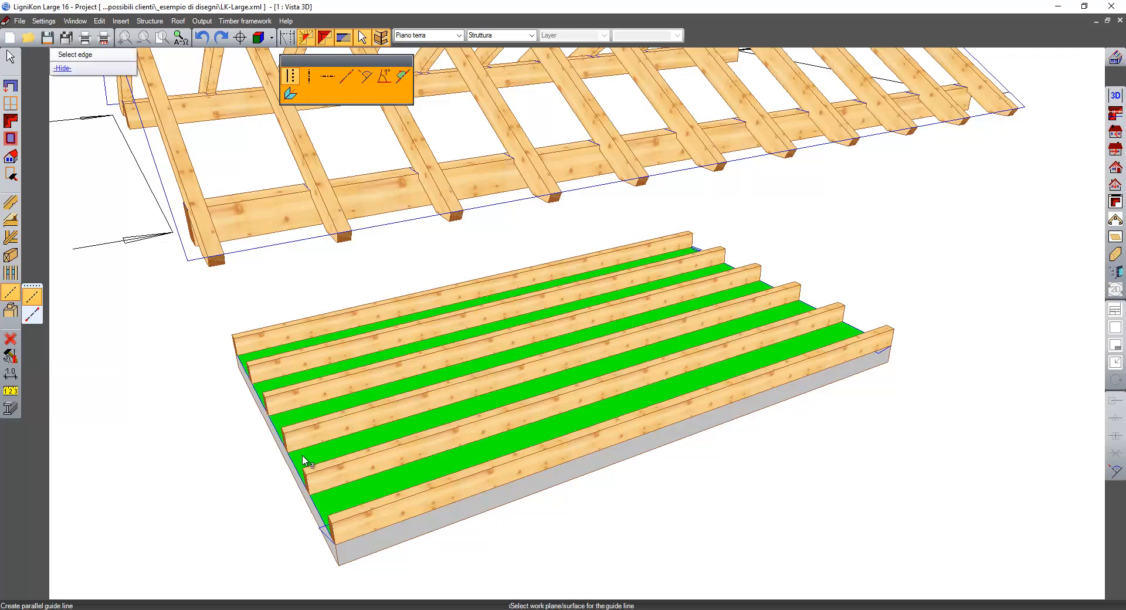
{"action": "left_click", "coordinate": [292, 458]}
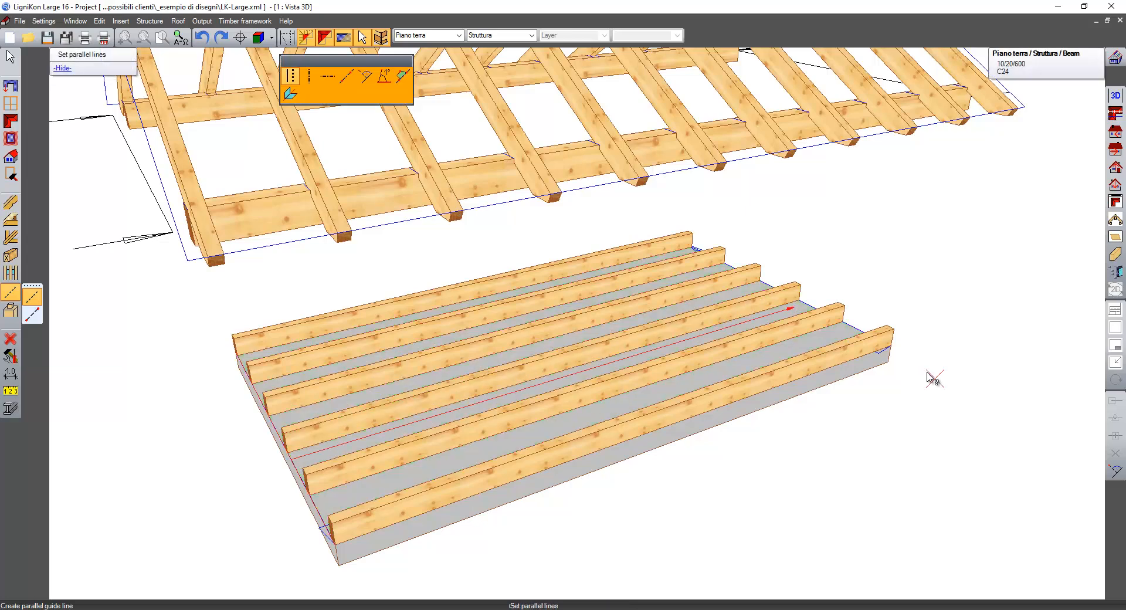
{"action": "left_click", "coordinate": [883, 347]}
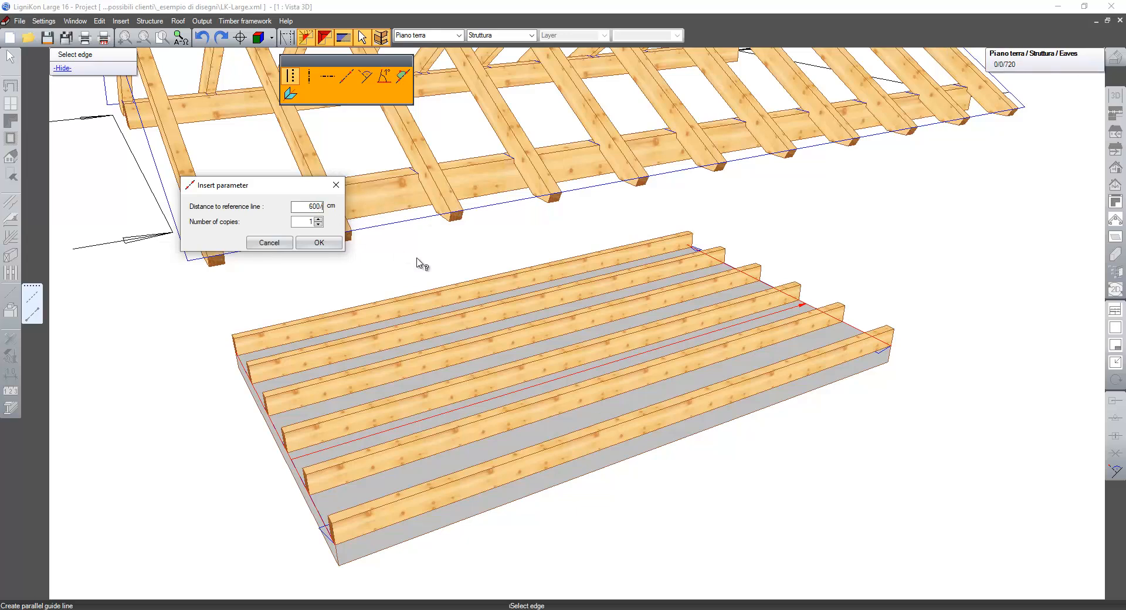
{"action": "type", "text": "/2"}
{"action": "key", "text": "Return"}
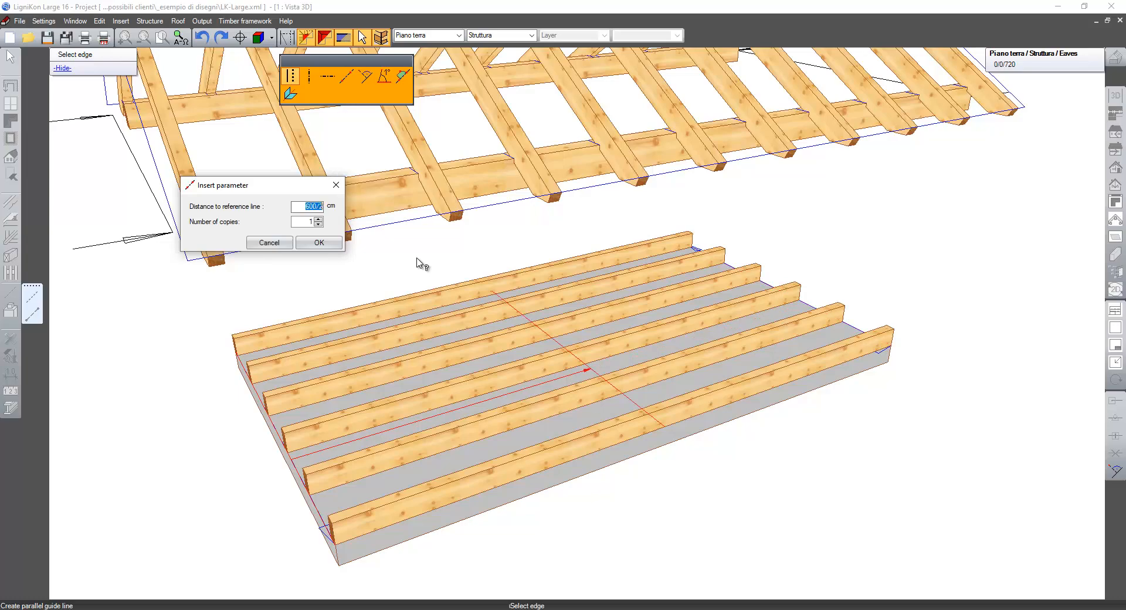
{"action": "left_click", "coordinate": [327, 244]}
{"action": "middle_click_drag", "start_coordinate": [578, 308], "coordinate": [864, 266]}
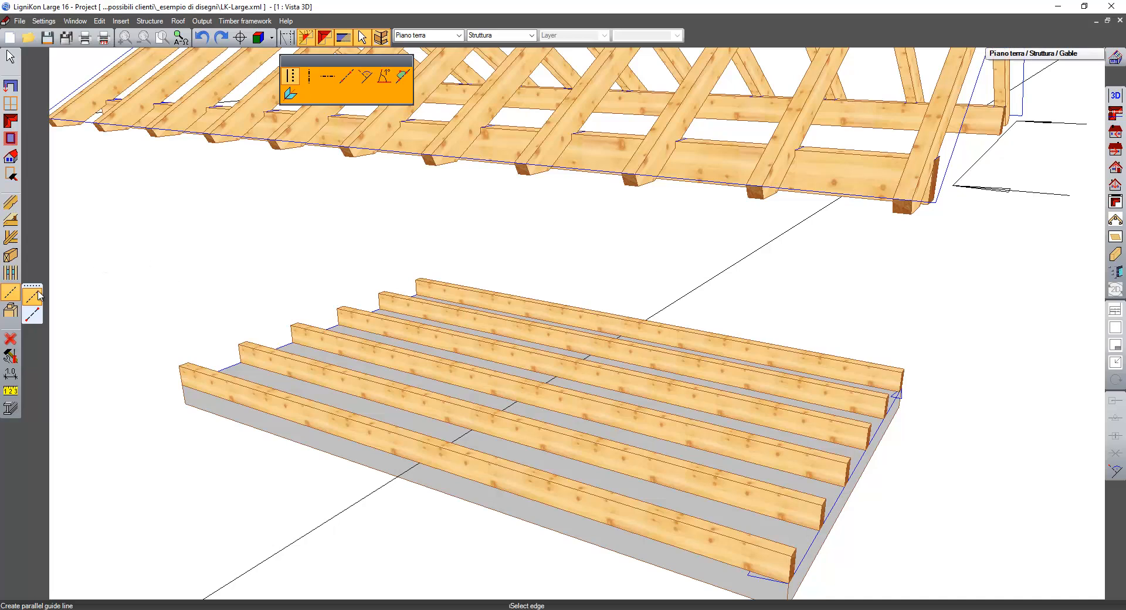
{"action": "left_click", "coordinate": [10, 408]}
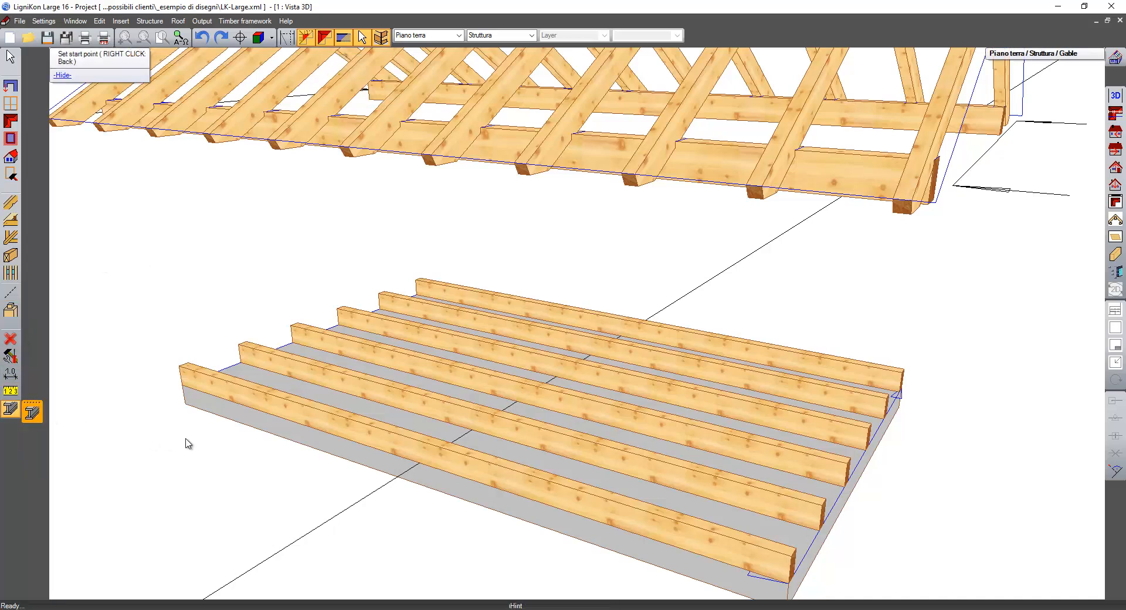
{"action": "left_click", "coordinate": [31, 416]}
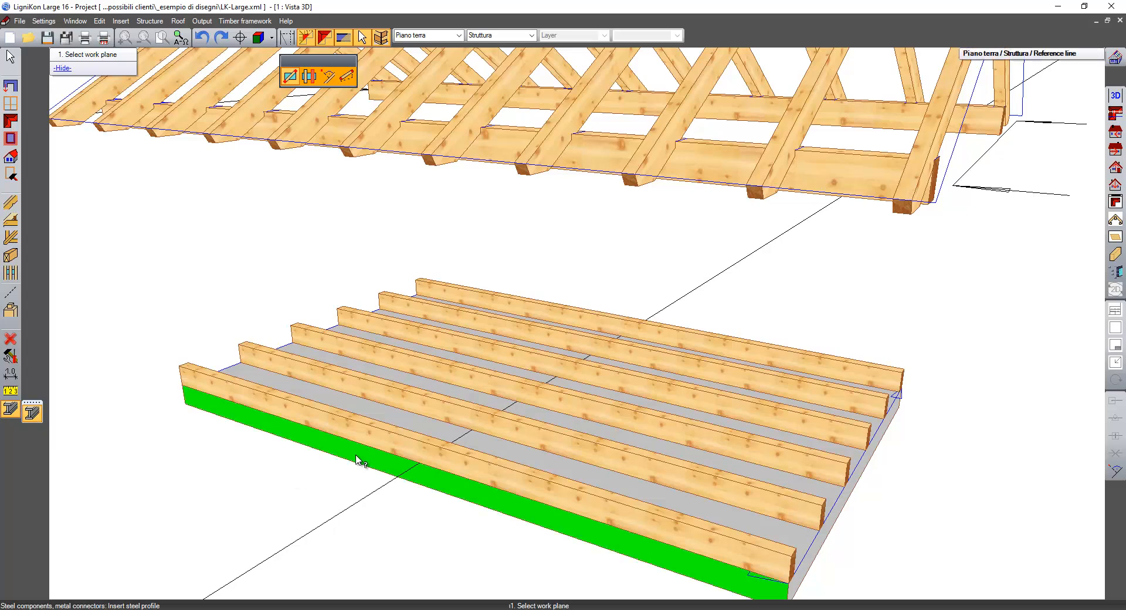
{"action": "middle_click_drag", "start_coordinate": [355, 460], "coordinate": [332, 498]}
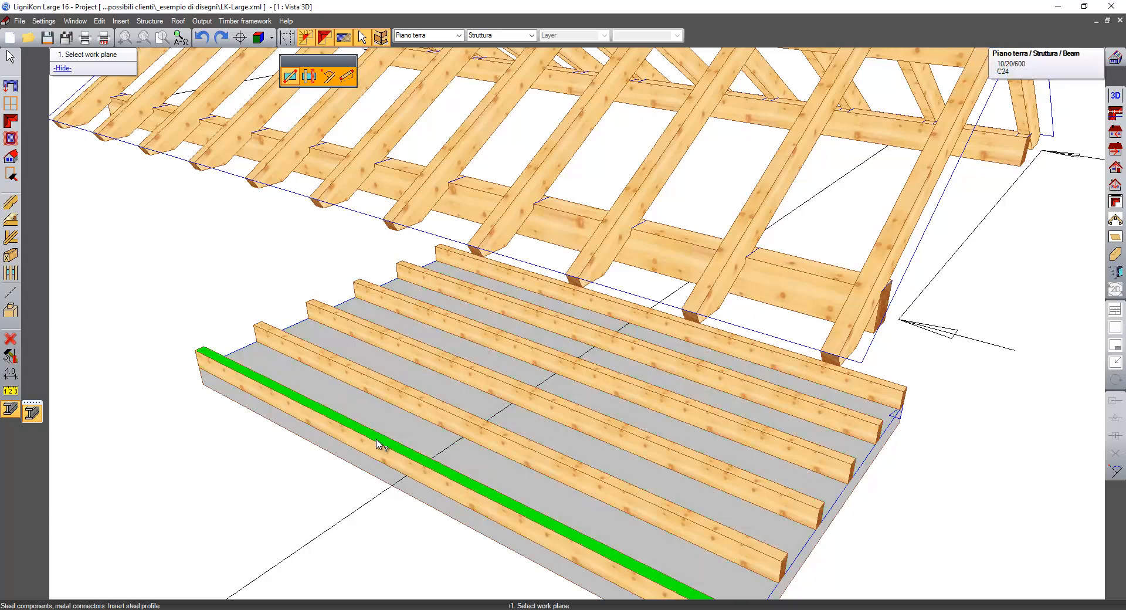
{"action": "left_click", "coordinate": [378, 445]}
{"action": "left_click", "coordinate": [378, 445]}
{"action": "middle_click_drag", "start_coordinate": [494, 385], "coordinate": [500, 351]}
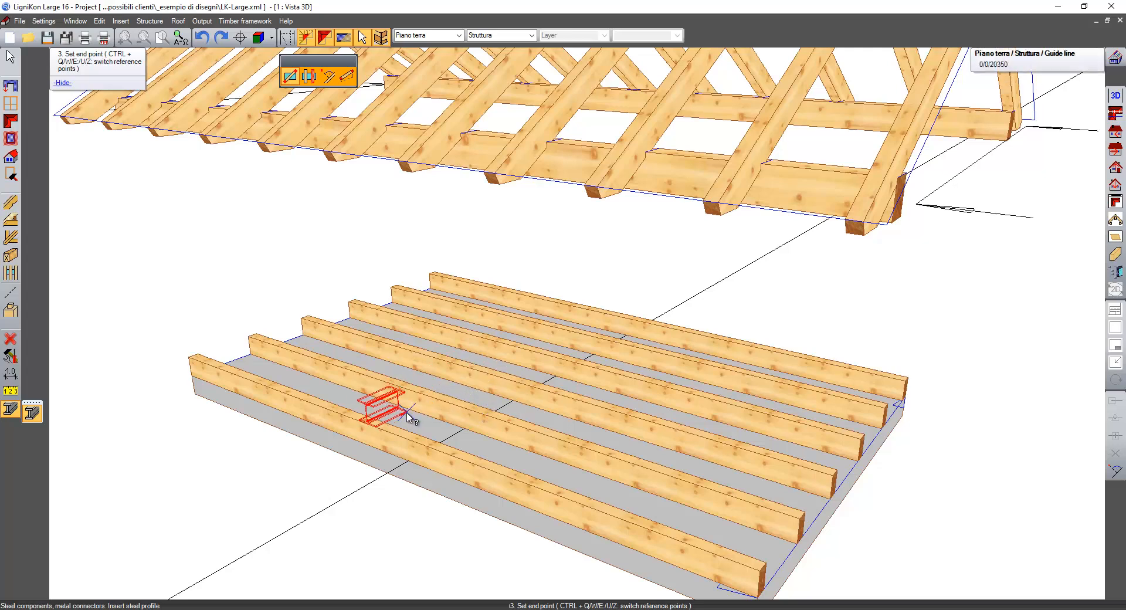
{"action": "key", "text": "Escape"}
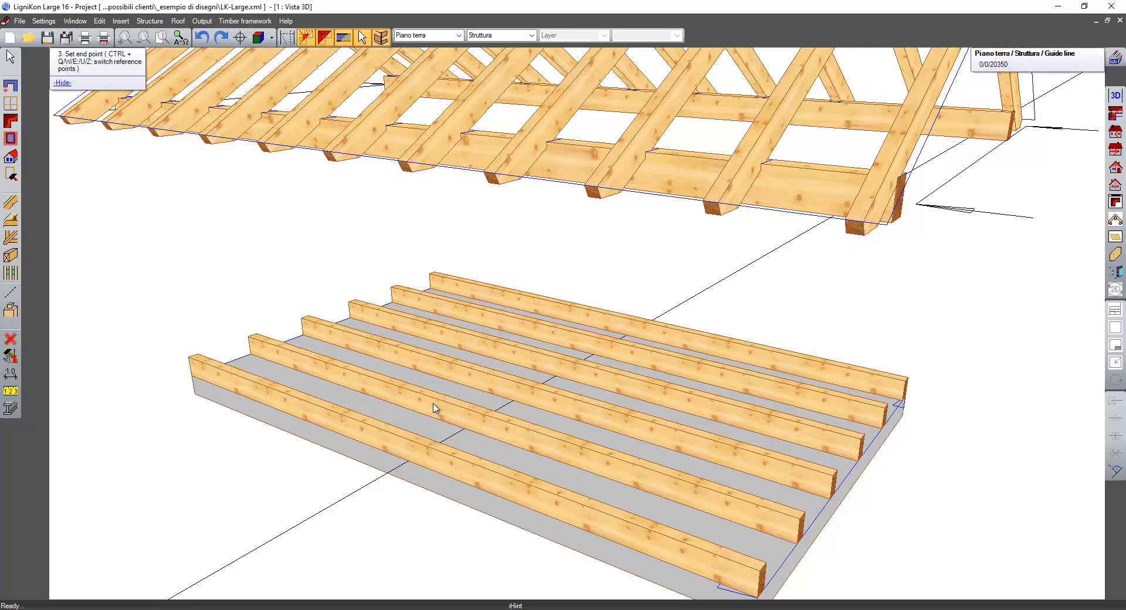
- Define a steel profile on the slab's top surface, running along the guide line from one long slab edge to the opposite one
{"action": "left_click", "coordinate": [32, 412]}
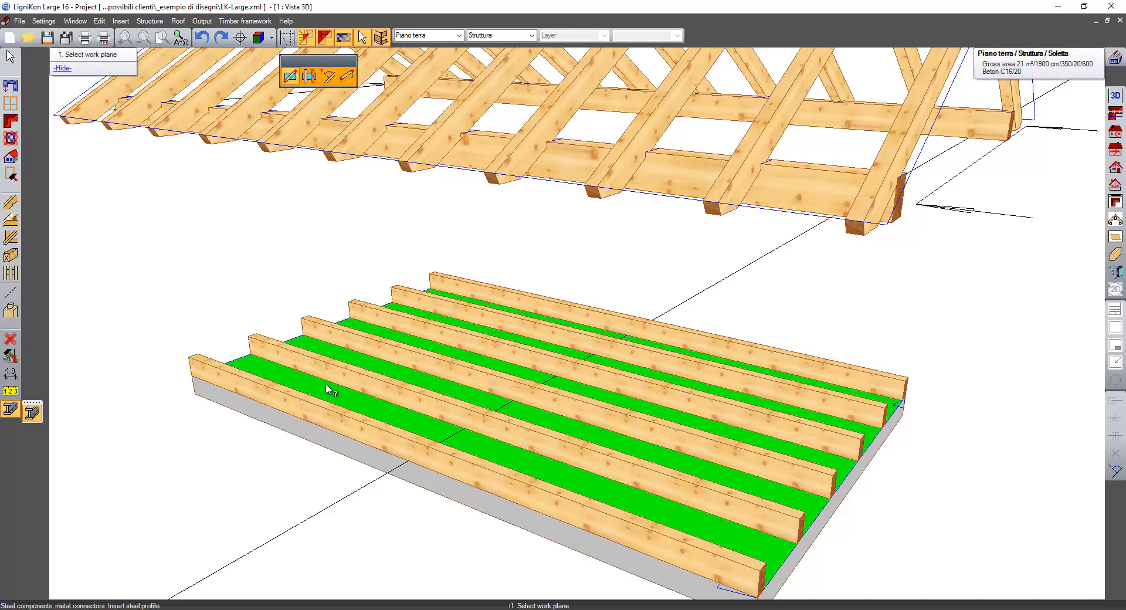
{"action": "left_click", "coordinate": [326, 389]}
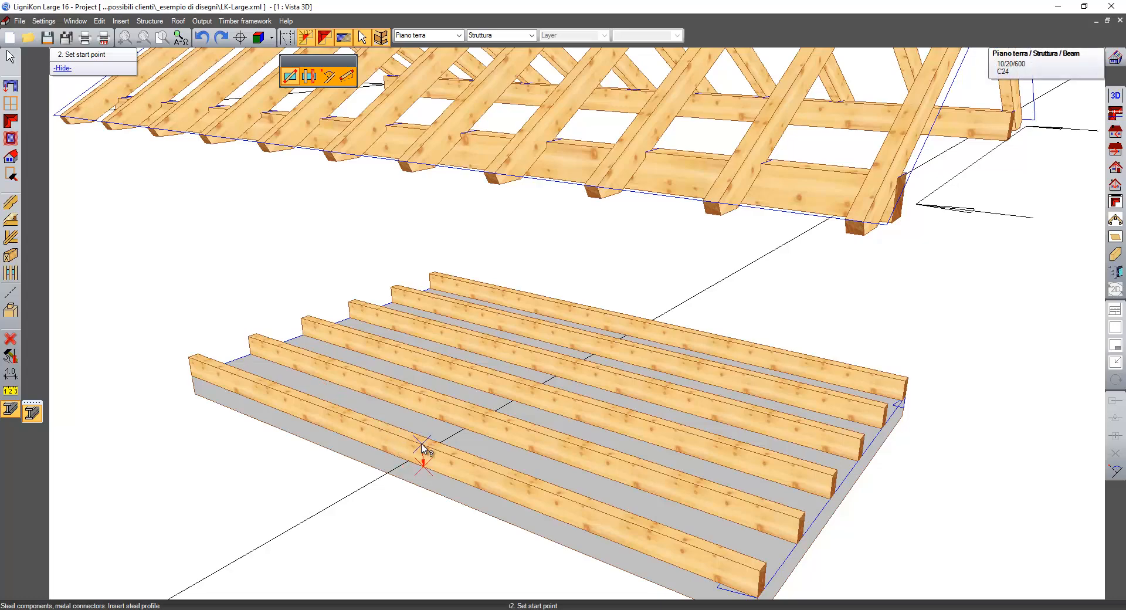
{"action": "left_click", "coordinate": [411, 462]}
{"action": "middle_click_drag", "start_coordinate": [539, 362], "coordinate": [448, 386]}
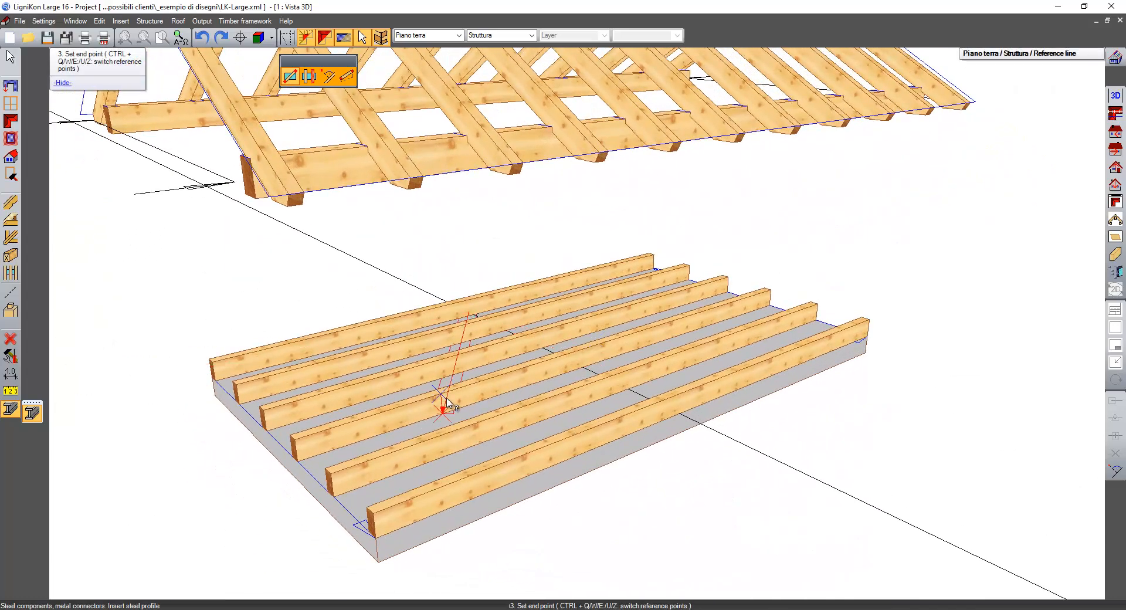
{"action": "left_click", "coordinate": [682, 423]}
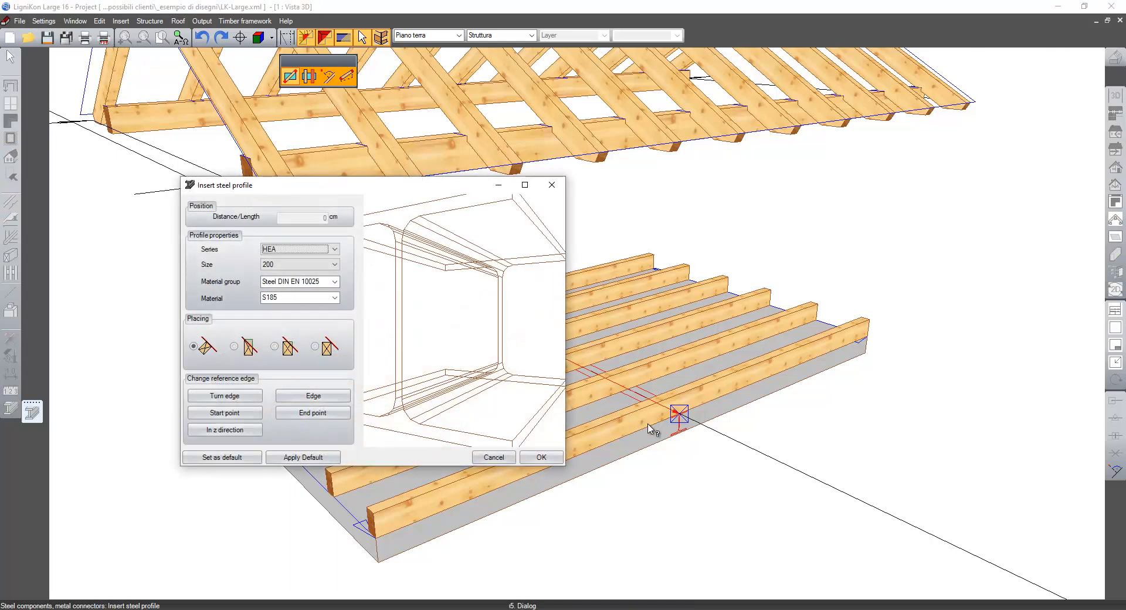
- Try turning and shifting the steel profile's reference edge along the guide line
{"action": "scroll", "coordinate": [663, 426], "scroll_direction": "up", "scroll_amount": 4}
{"action": "middle_click_drag", "start_coordinate": [674, 426], "coordinate": [614, 324]}
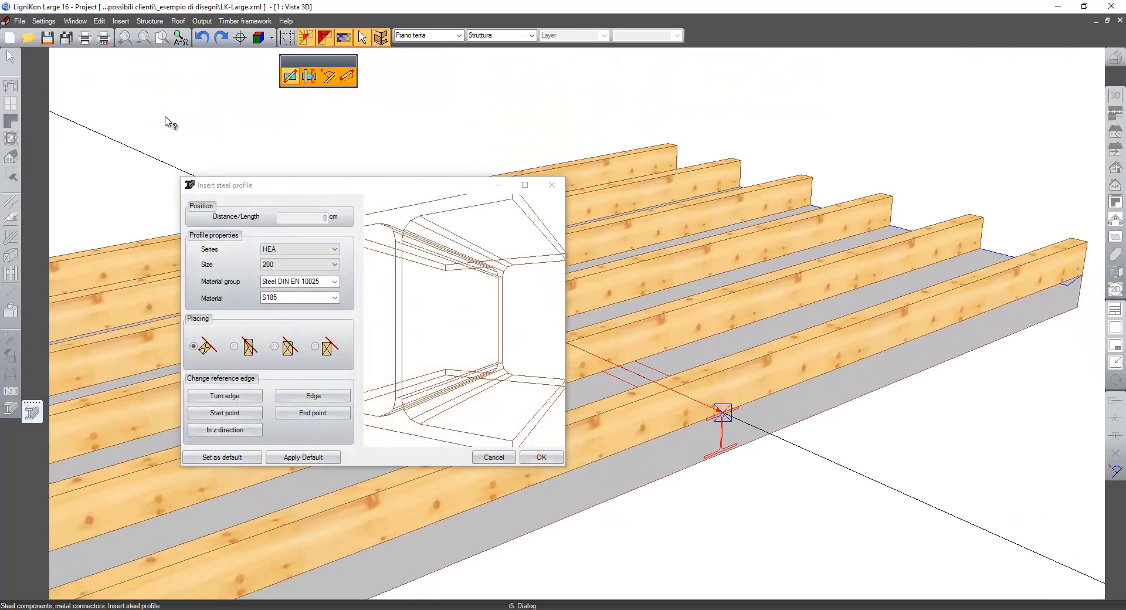
{"action": "left_click", "coordinate": [244, 401]}
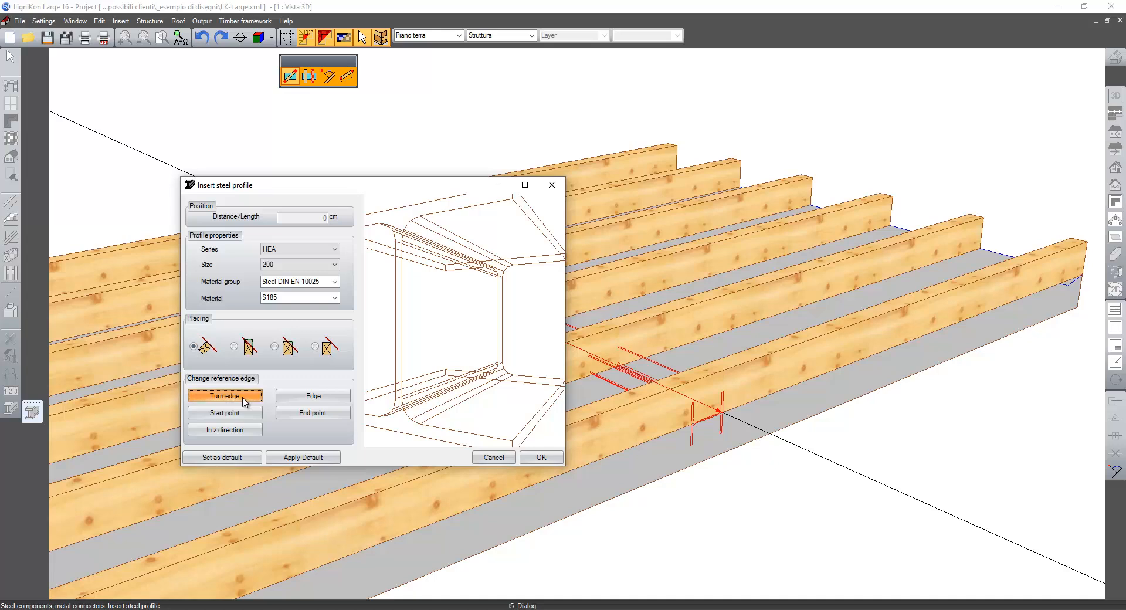
{"action": "left_click", "coordinate": [244, 401]}
{"action": "left_click", "coordinate": [243, 399]}
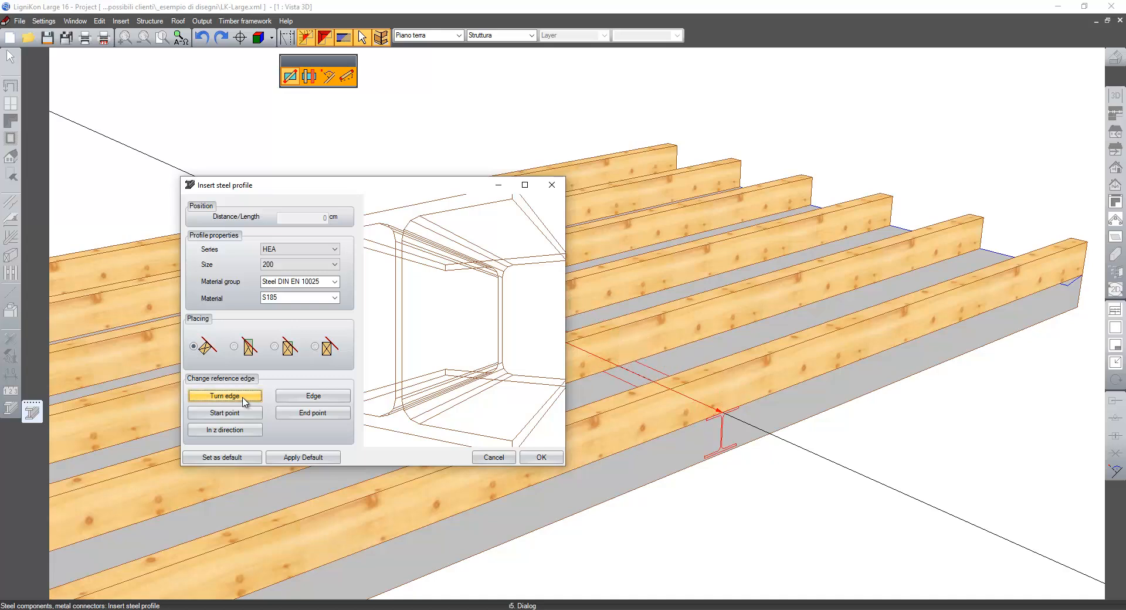
{"action": "left_click", "coordinate": [312, 396]}
{"action": "left_click", "coordinate": [317, 397]}
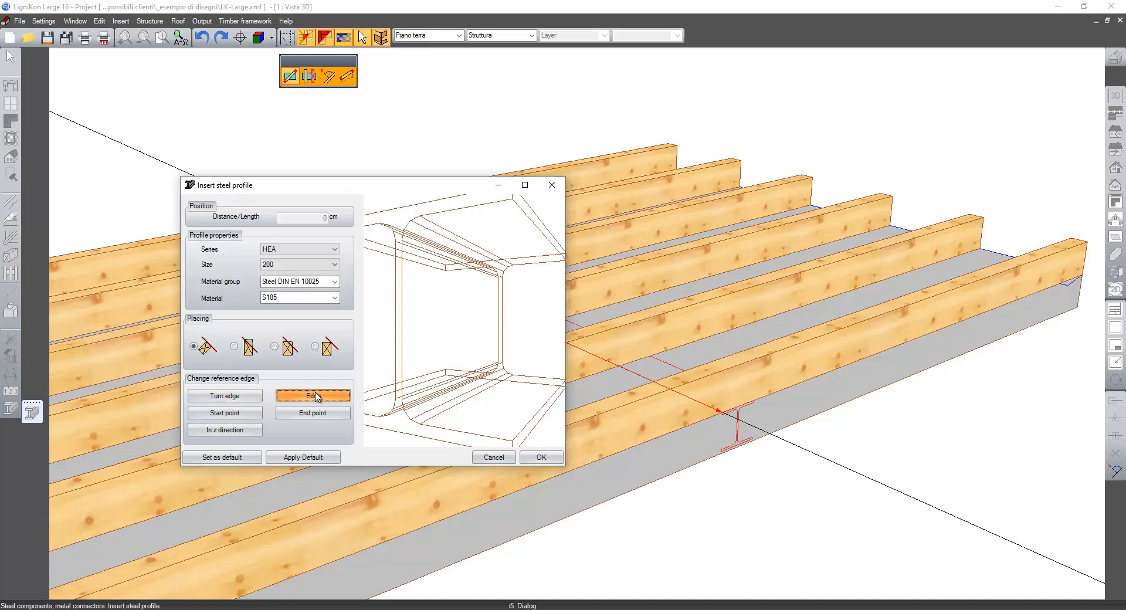
{"action": "left_click", "coordinate": [254, 411]}
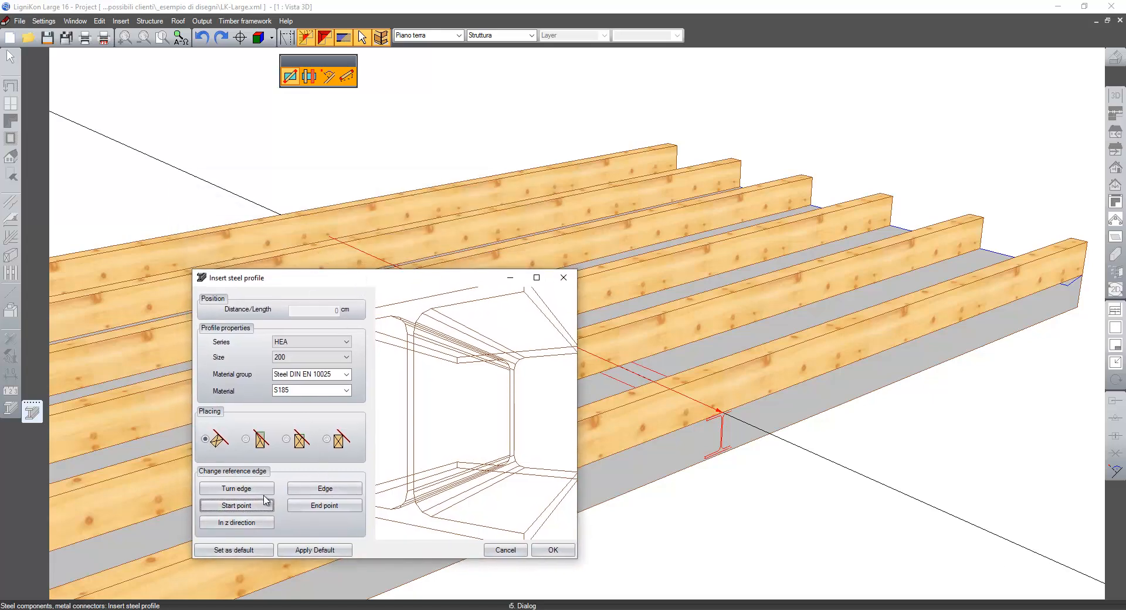
- Flip the steel profile's reference edge in the z direction so the profile stands above the guide line
{"action": "left_click", "coordinate": [254, 525]}
{"action": "left_click", "coordinate": [253, 527]}
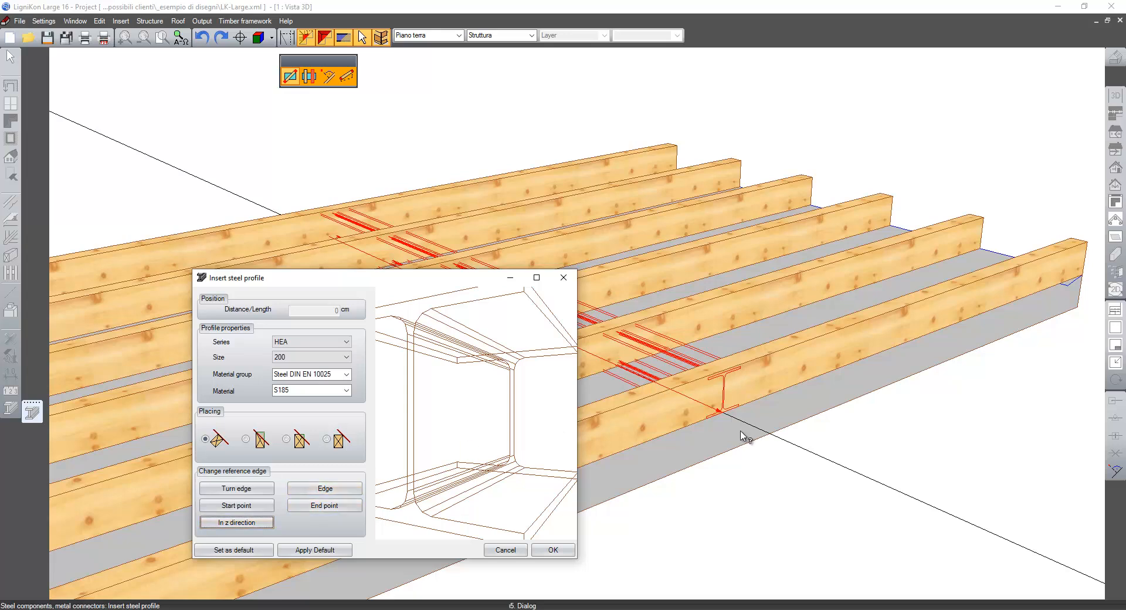
{"action": "scroll", "coordinate": [711, 420], "scroll_direction": "up", "scroll_amount": 2}
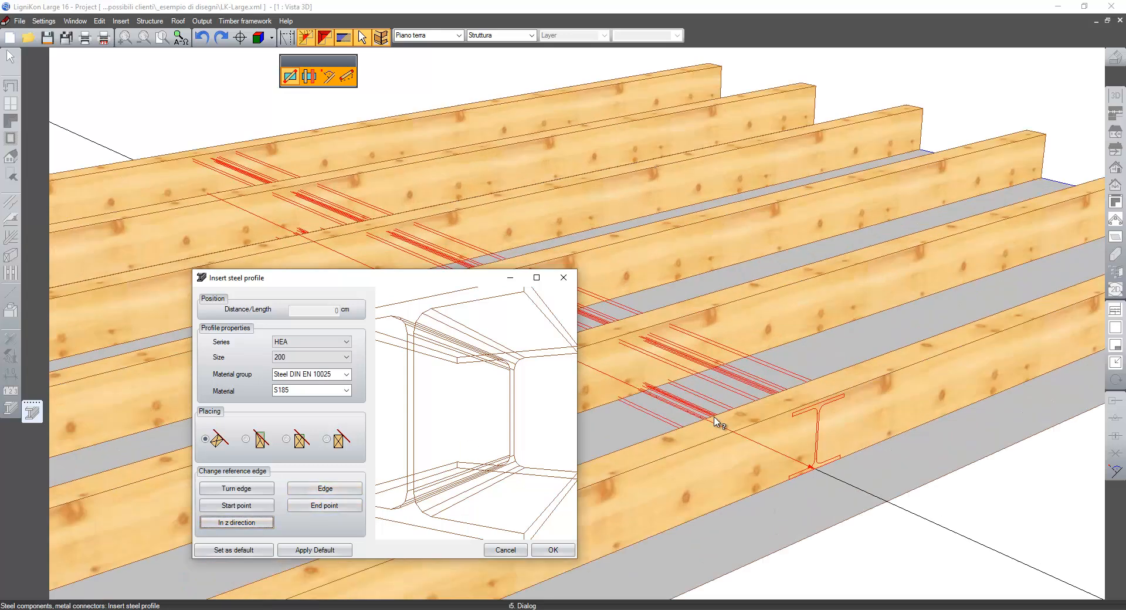
{"action": "scroll", "coordinate": [686, 398], "scroll_direction": "up", "scroll_amount": 2}
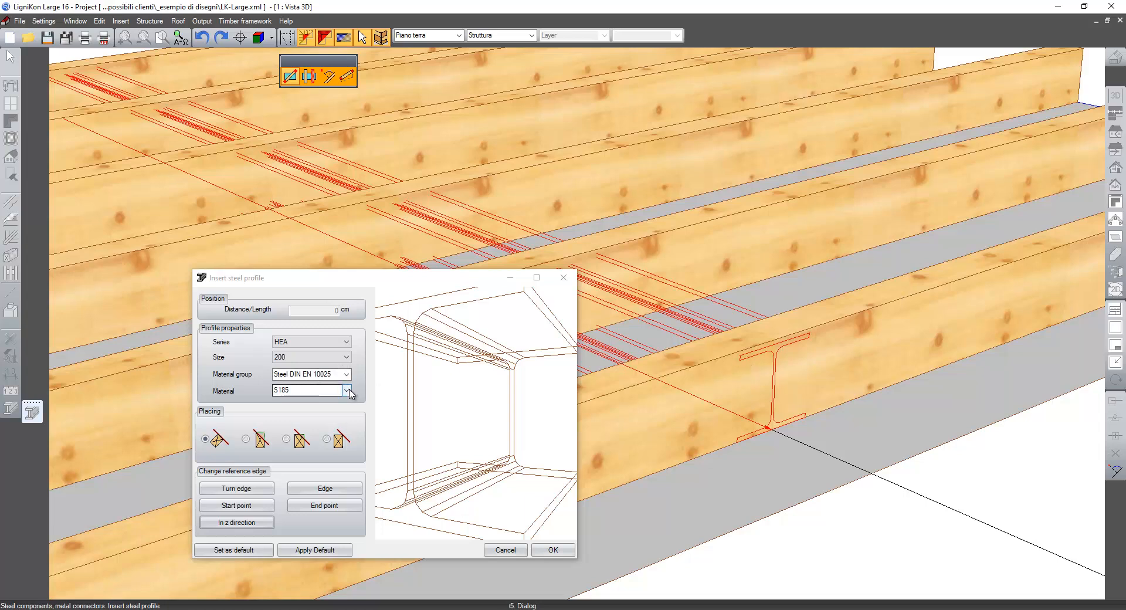
- Set the HEA profile's size to 220 and create it across the beams in S185 steel
{"action": "left_click", "coordinate": [346, 357]}
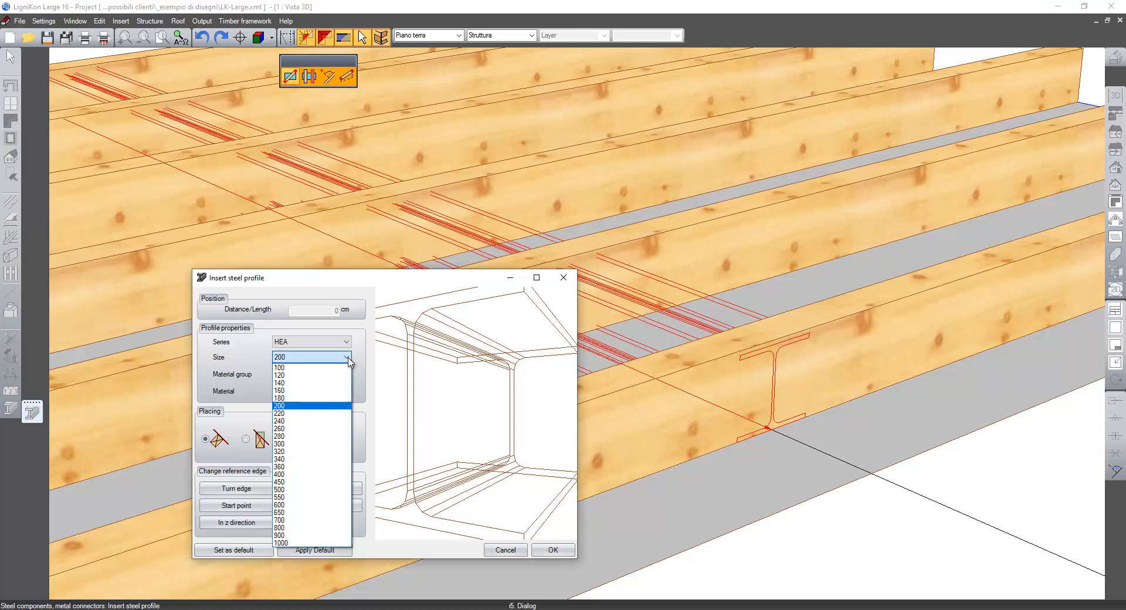
{"action": "left_click", "coordinate": [304, 413]}
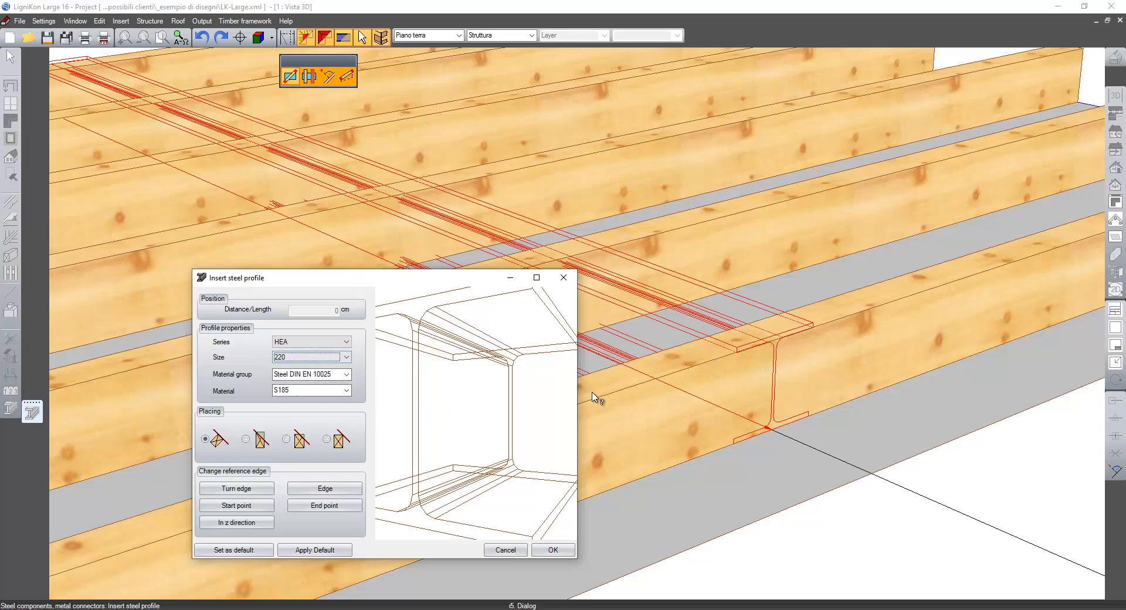
{"action": "left_click", "coordinate": [552, 550]}
{"action": "middle_click_drag", "start_coordinate": [622, 394], "coordinate": [687, 402]}
{"action": "key", "text": "Escape"}
{"action": "scroll", "coordinate": [694, 435], "scroll_direction": "down", "scroll_amount": 4}
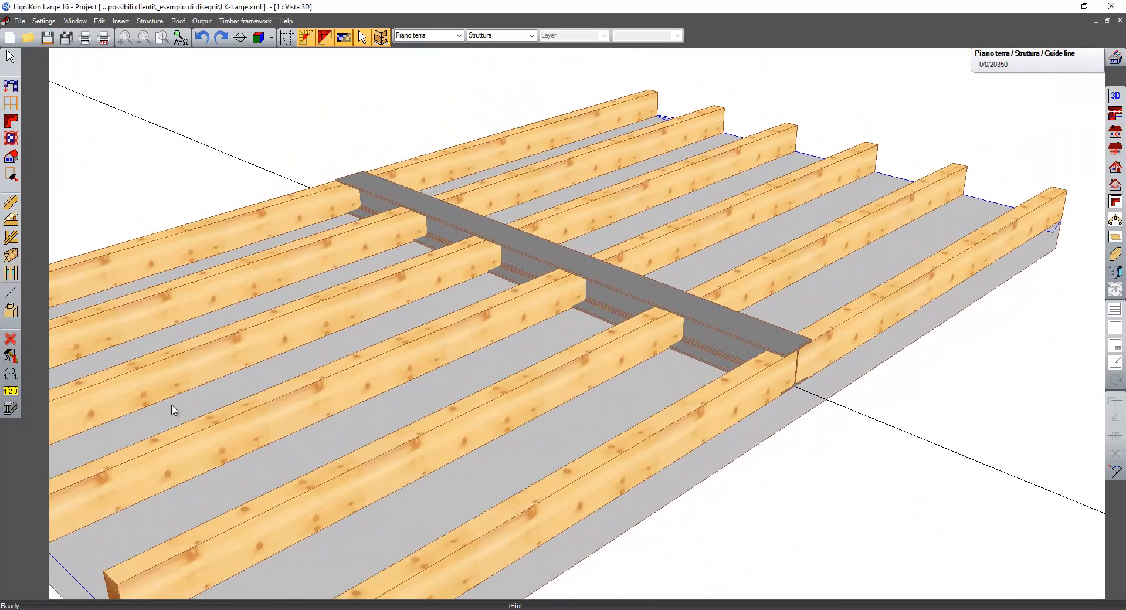
- Split all six timber beams at the web face of the steel profile with an addition/back cut of 0 cm
{"action": "left_click", "coordinate": [13, 314]}
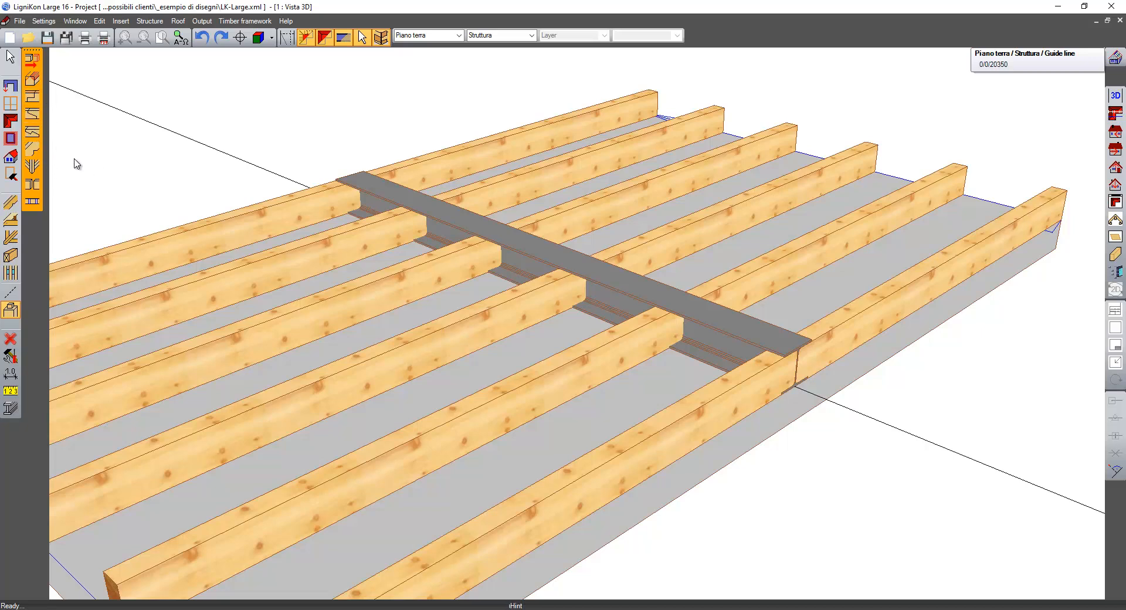
{"action": "left_click", "coordinate": [31, 187]}
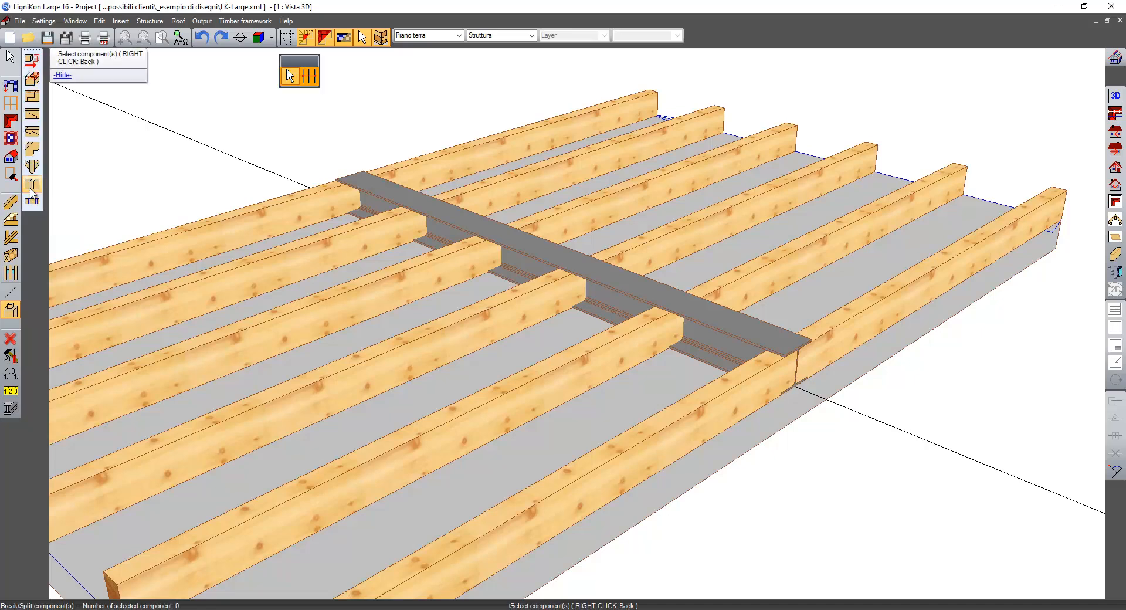
{"action": "left_click", "coordinate": [308, 193]}
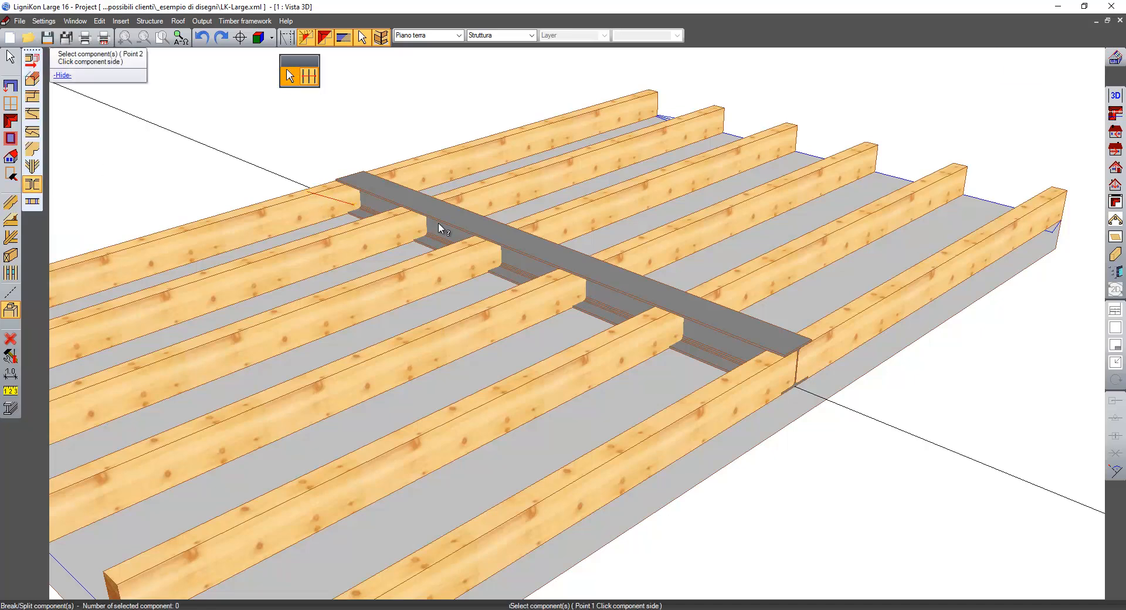
{"action": "left_click", "coordinate": [729, 385]}
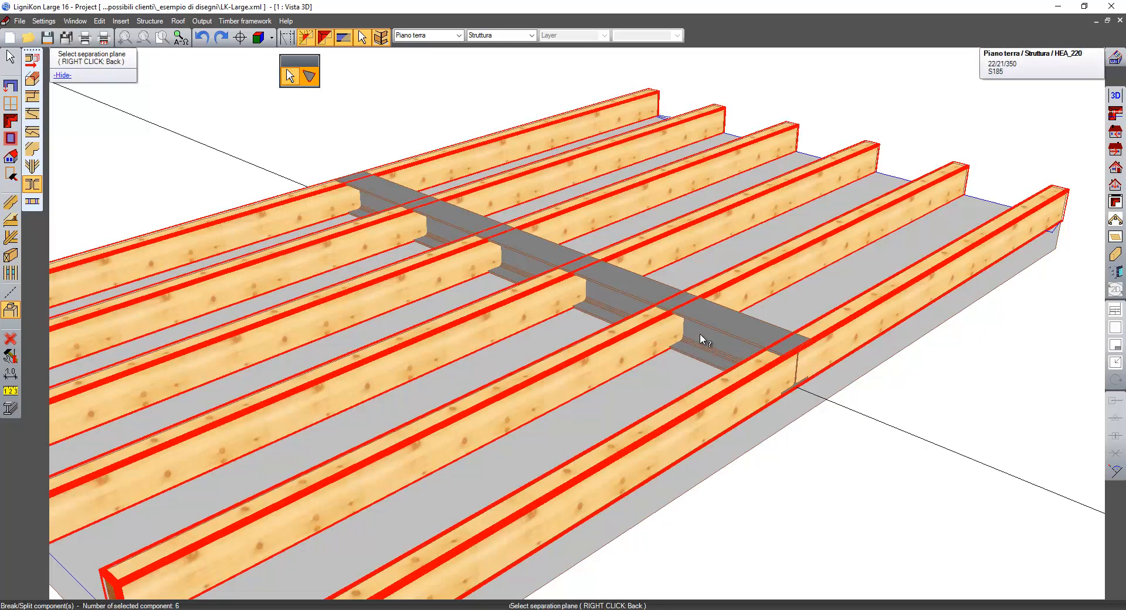
{"action": "left_click", "coordinate": [717, 340]}
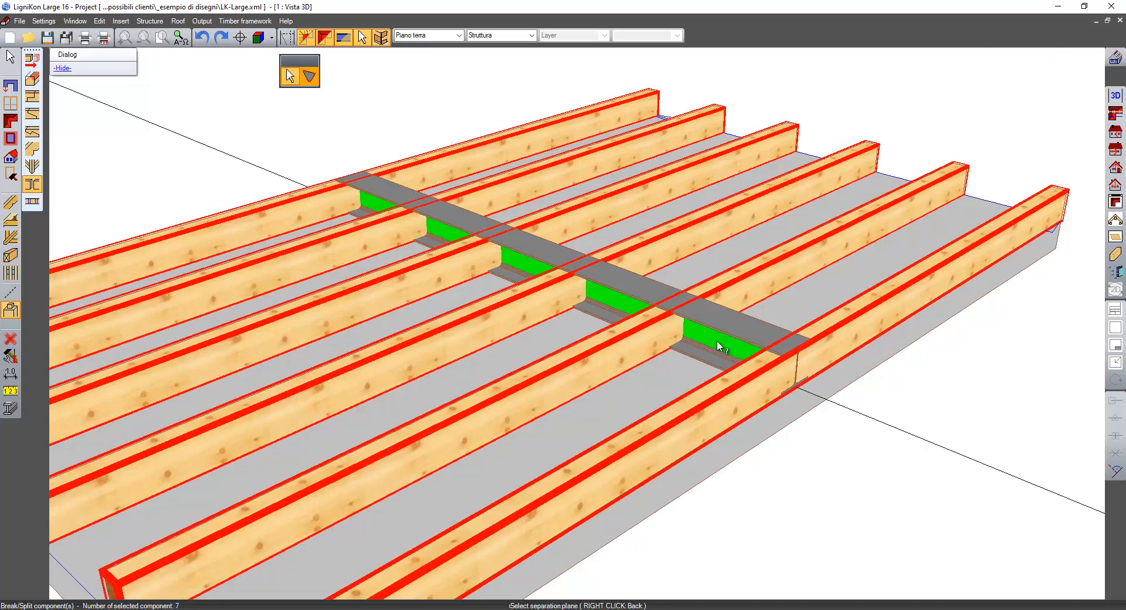
{"action": "scroll", "coordinate": [566, 298], "scroll_direction": "down", "scroll_amount": 3}
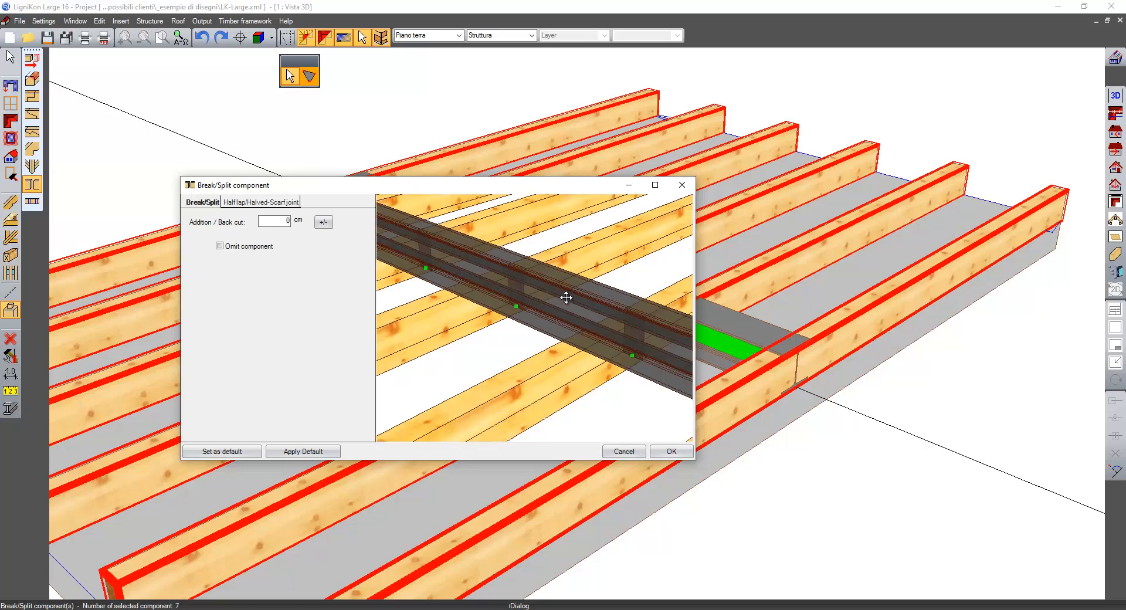
{"action": "middle_click_drag", "start_coordinate": [566, 298], "coordinate": [503, 297]}
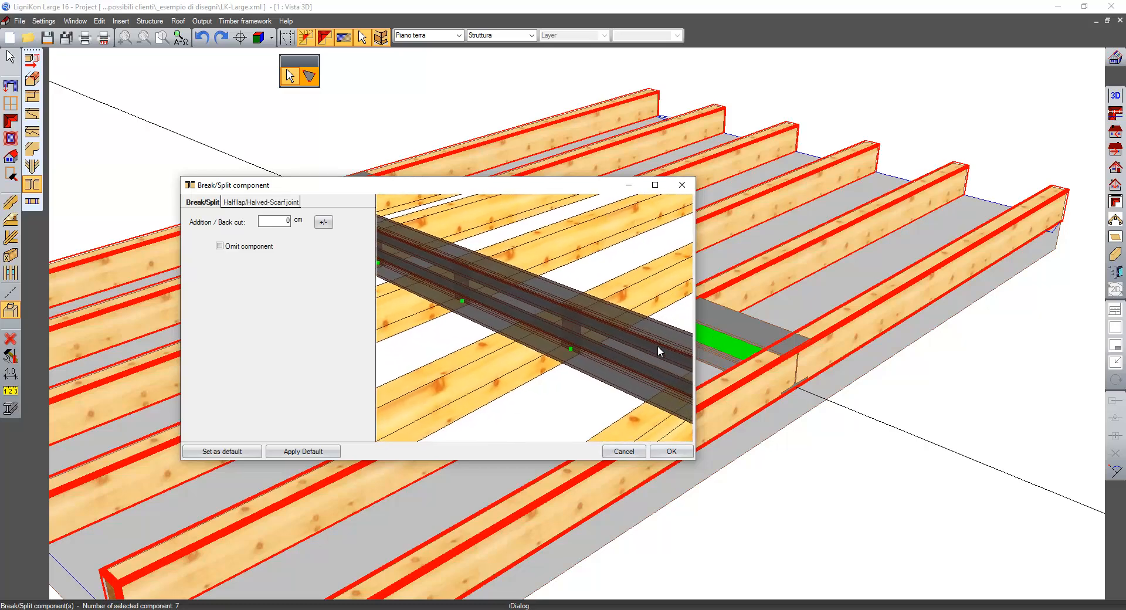
{"action": "middle_click_drag", "start_coordinate": [589, 325], "coordinate": [553, 314]}
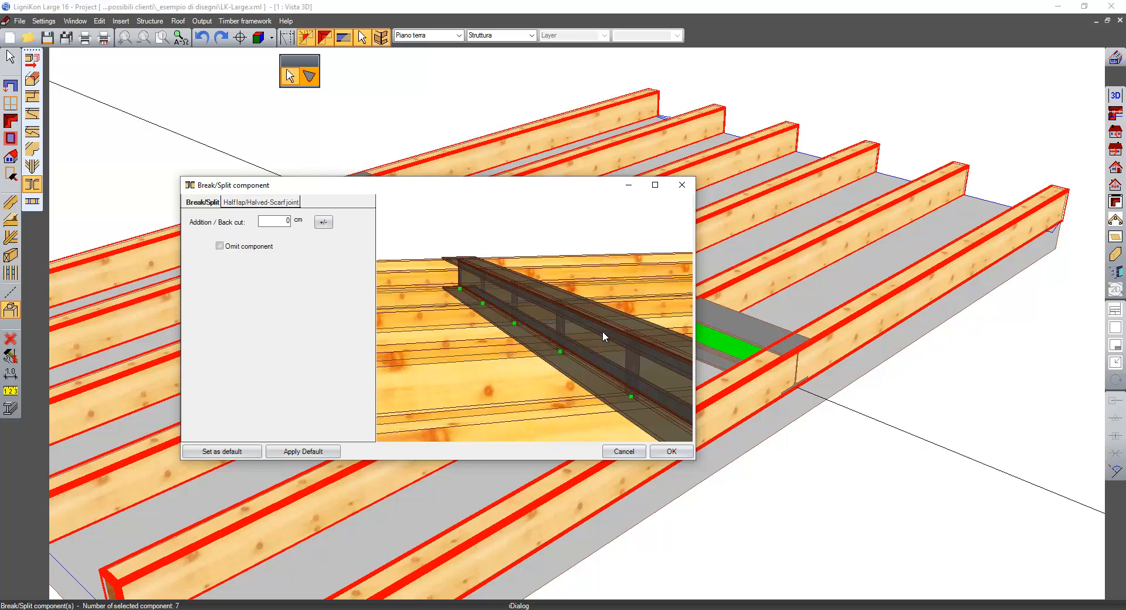
{"action": "left_click", "coordinate": [672, 451]}
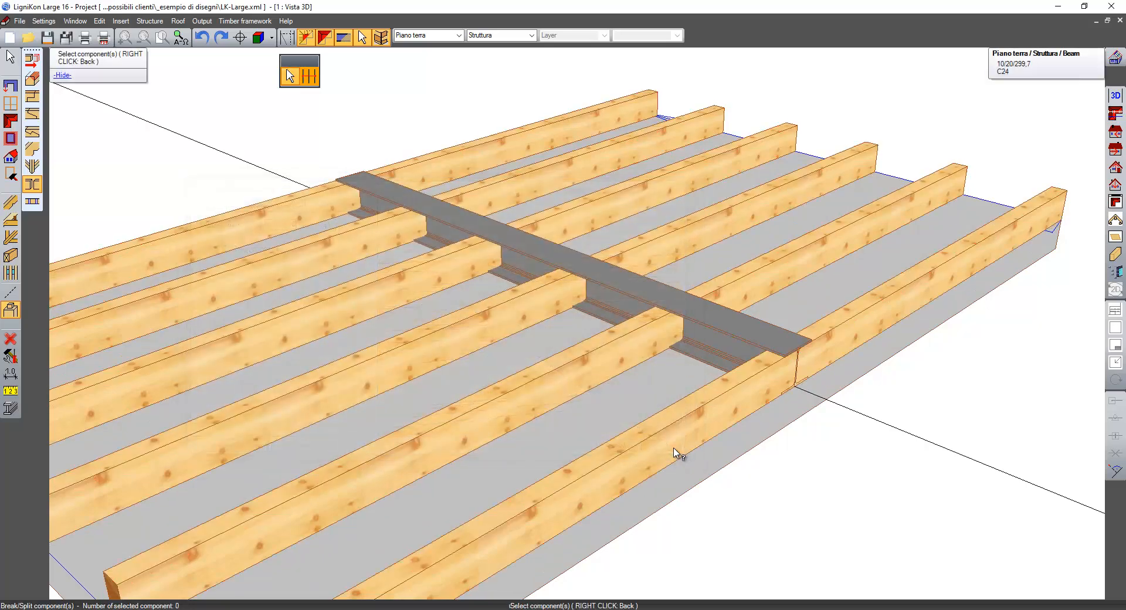
- Set up a controlled cut of the six beam halves on one side against the steel profile's web
{"action": "mouse_move", "coordinate": [667, 426]}
{"action": "middle_mouse_down"}
{"action": "mouse_move", "coordinate": [687, 434]}
{"action": "mouse_move", "coordinate": [676, 426]}
{"action": "middle_mouse_up"}
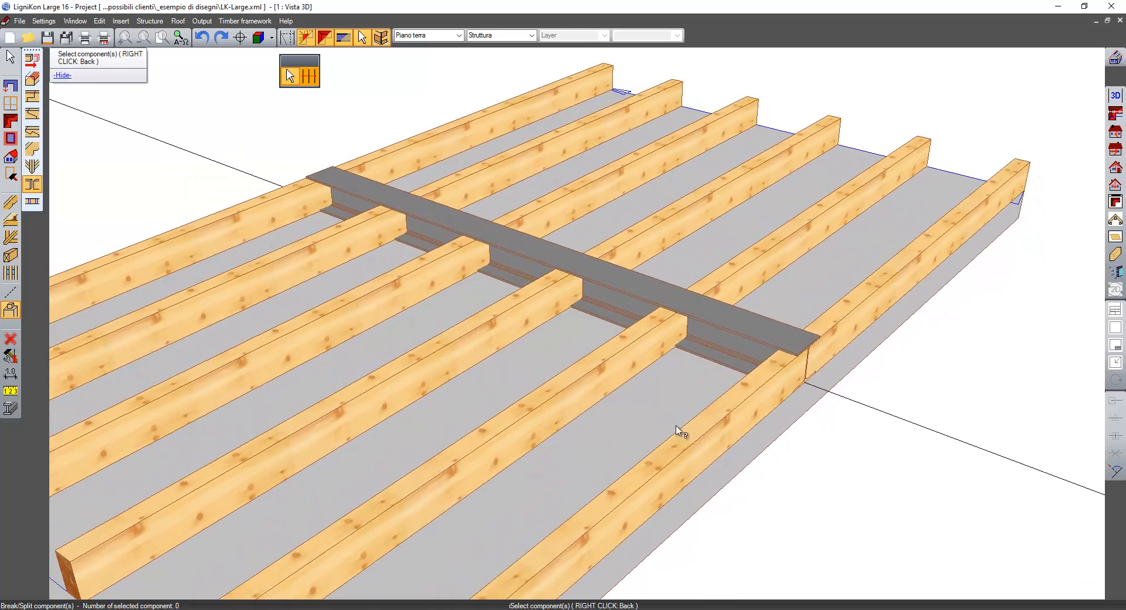
{"action": "left_click", "coordinate": [36, 62]}
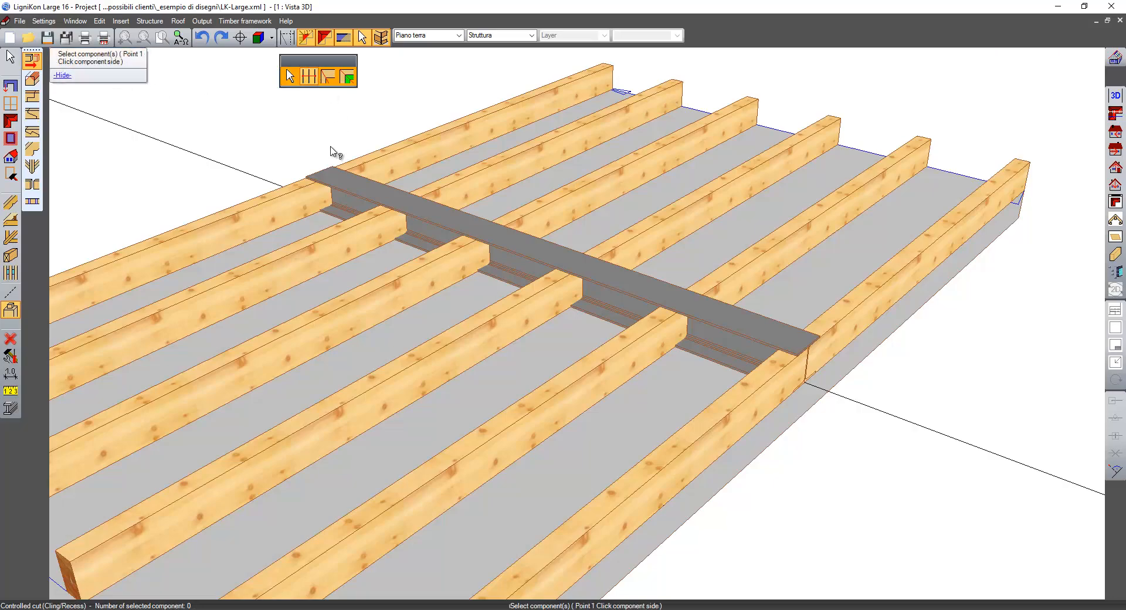
{"action": "middle_click_drag", "start_coordinate": [357, 169], "coordinate": [449, 162]}
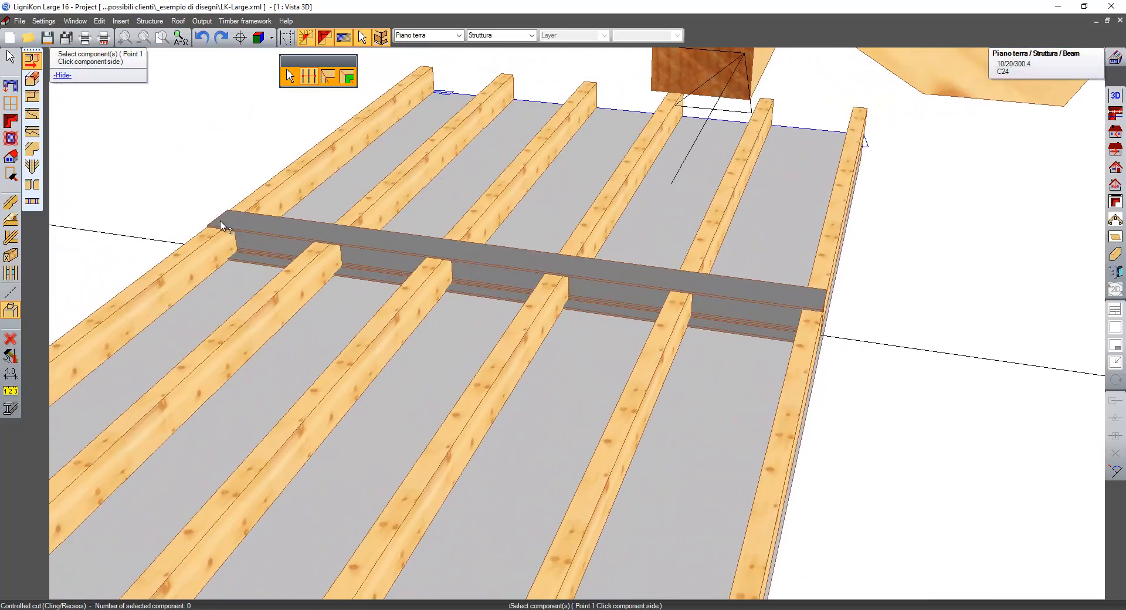
{"action": "left_click", "coordinate": [201, 241]}
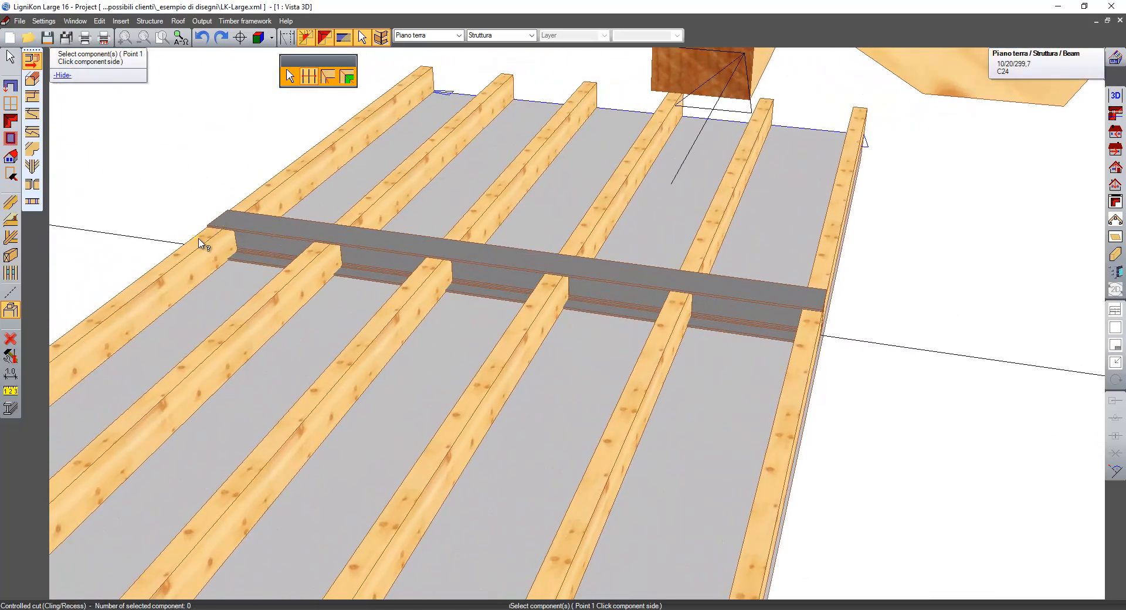
{"action": "left_click", "coordinate": [811, 339]}
{"action": "left_click", "coordinate": [748, 314]}
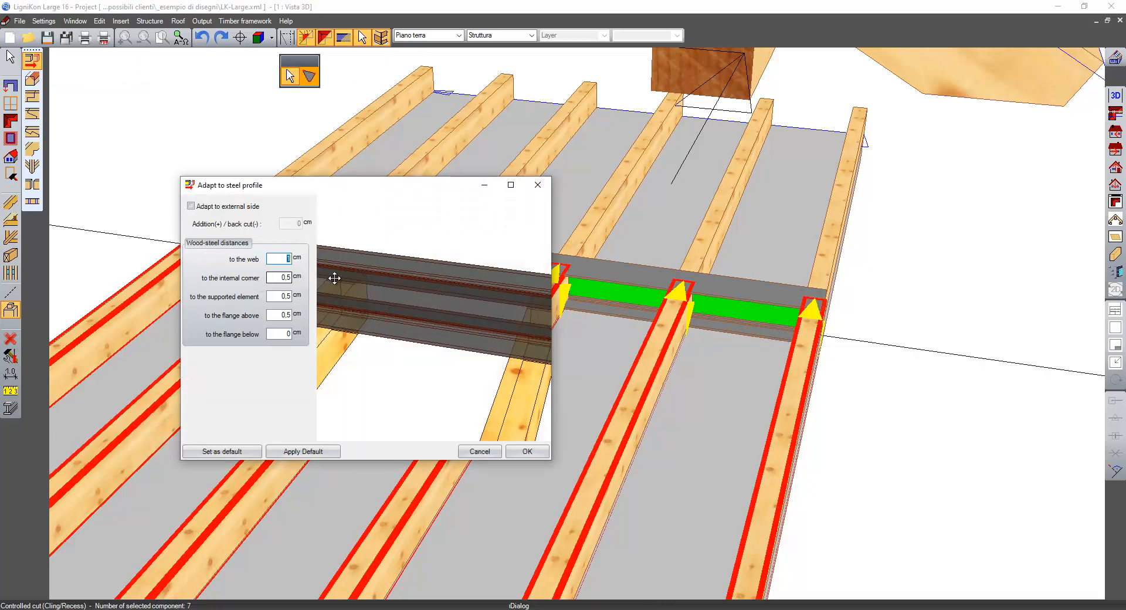
- Show the steel profile adaptation preview in the Textured and edges display mode
{"action": "mouse_move", "coordinate": [448, 316]}
{"action": "left_mouse_down"}
{"action": "mouse_move", "coordinate": [332, 262]}
{"action": "mouse_move", "coordinate": [448, 315]}
{"action": "left_mouse_up"}
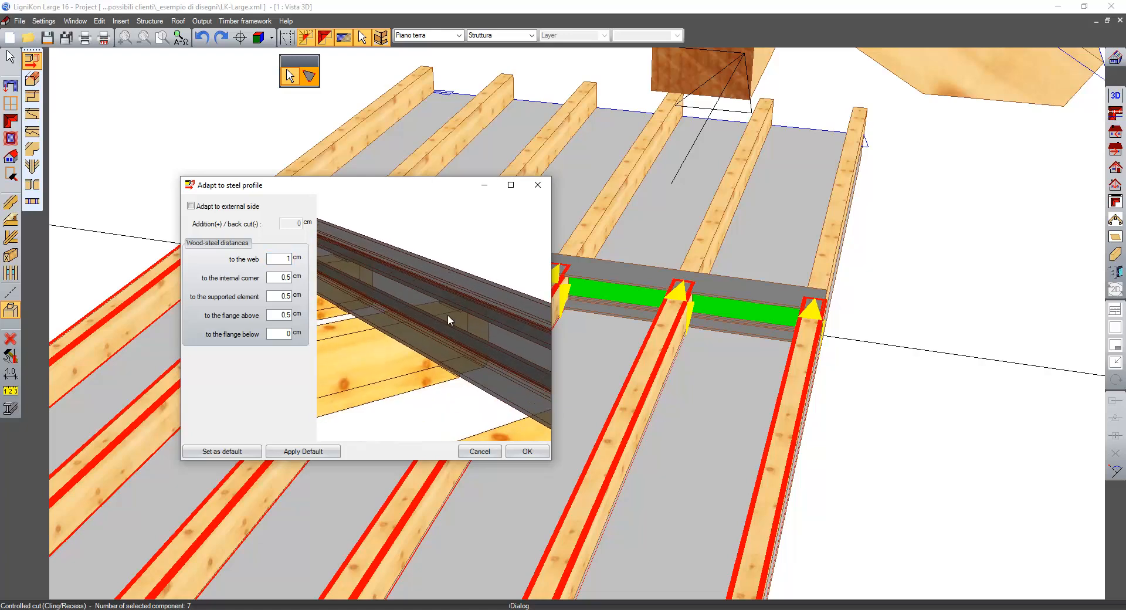
{"action": "right_click", "coordinate": [448, 314]}
{"action": "mouse_move", "coordinate": [506, 335]}
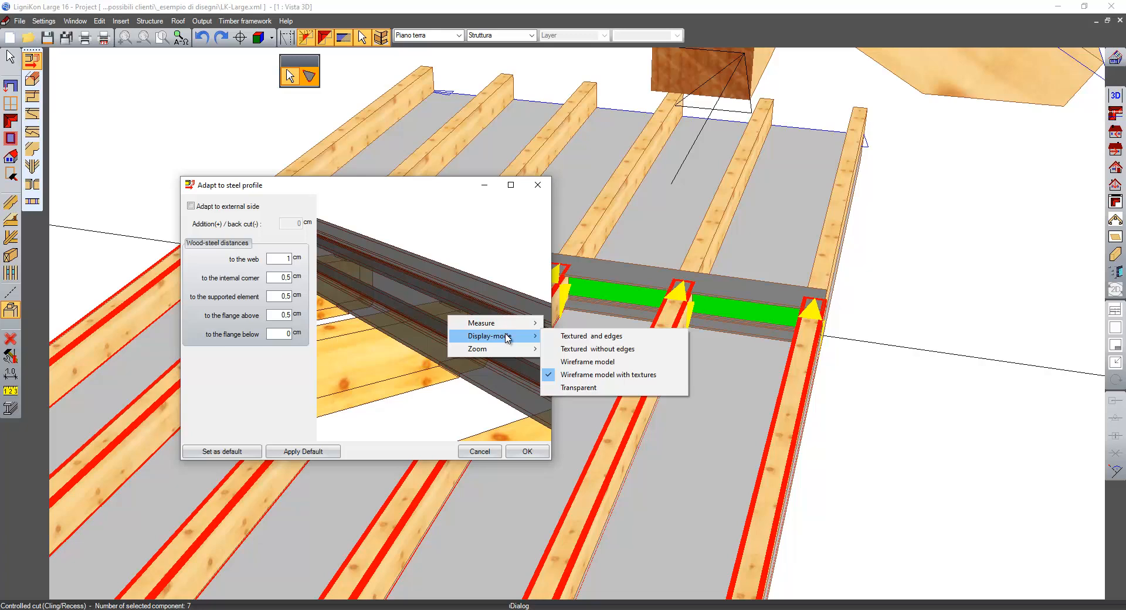
{"action": "left_click", "coordinate": [638, 340]}
{"action": "left_click_drag", "start_coordinate": [543, 332], "coordinate": [499, 328]}
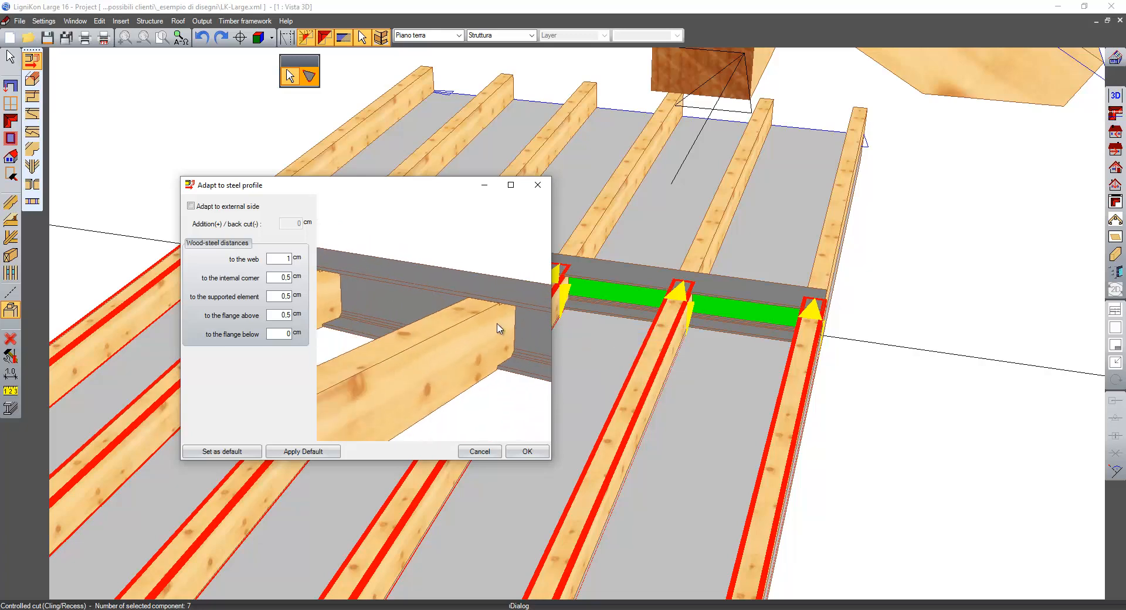
{"action": "scroll", "coordinate": [498, 328], "scroll_direction": "up", "scroll_amount": 2}
{"action": "middle_click_drag", "start_coordinate": [455, 325], "coordinate": [307, 272]}
{"action": "scroll", "coordinate": [421, 338], "scroll_direction": "down", "scroll_amount": 5}
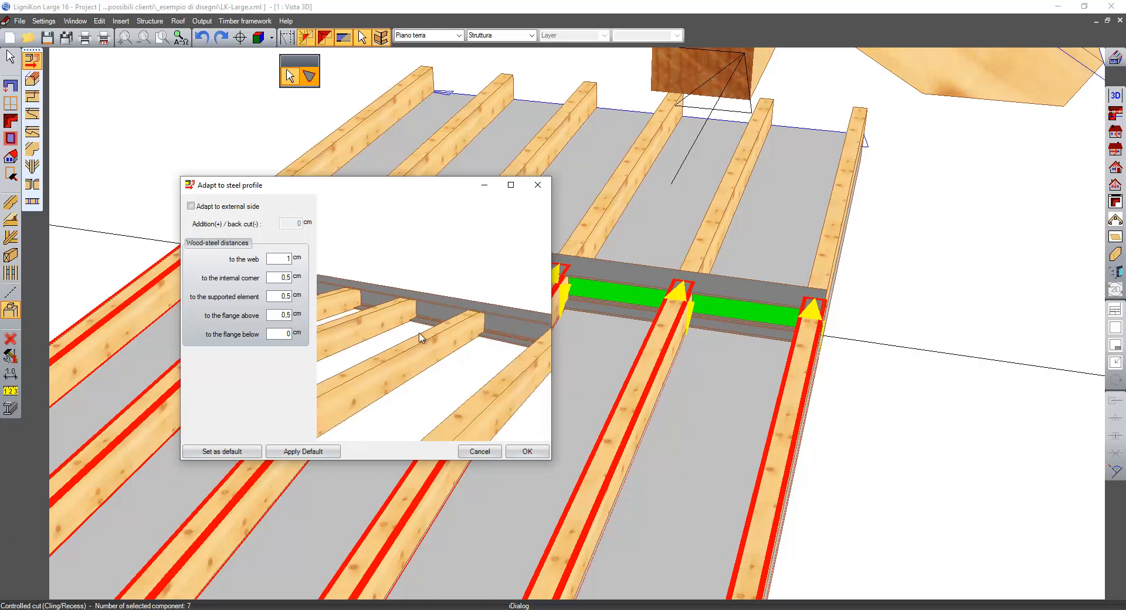
{"action": "scroll", "coordinate": [421, 338], "scroll_direction": "up", "scroll_amount": 5}
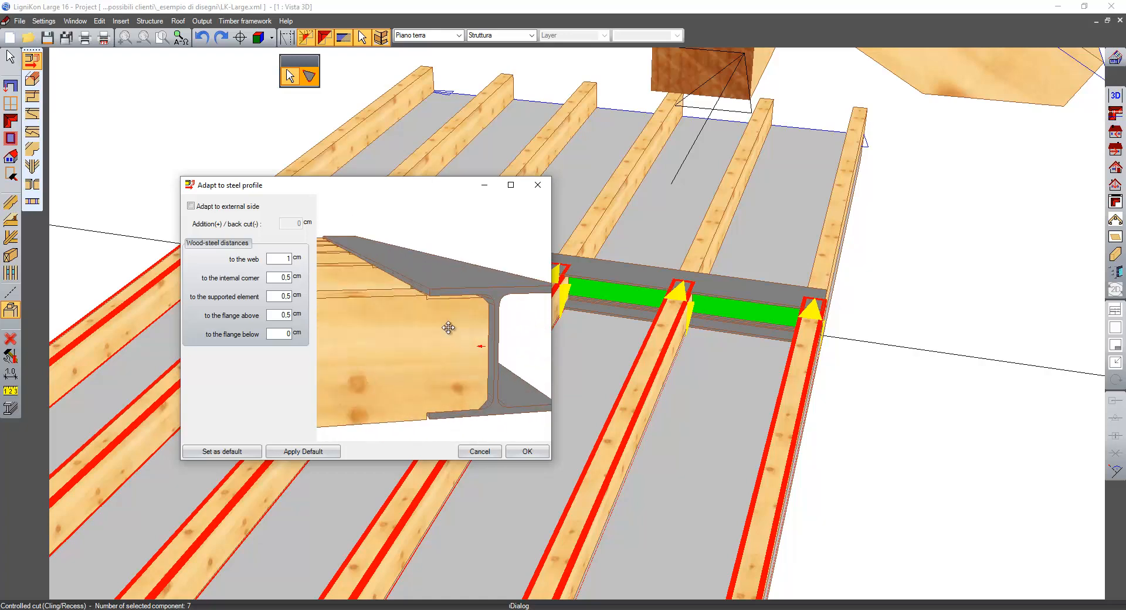
{"action": "scroll", "coordinate": [448, 328], "scroll_direction": "up", "scroll_amount": 3}
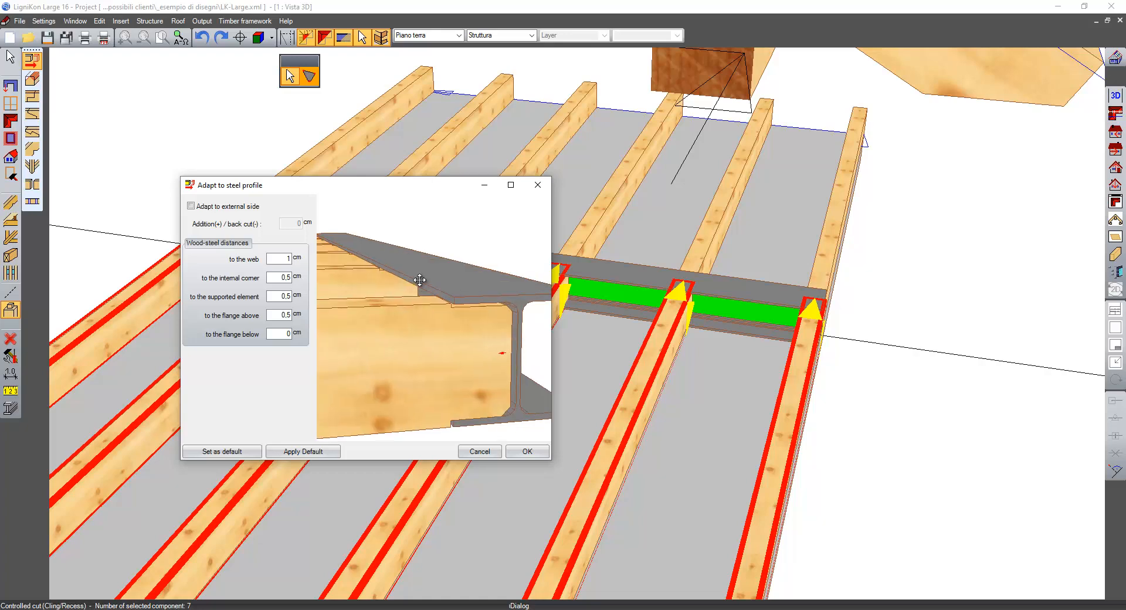
{"action": "scroll", "coordinate": [419, 280], "scroll_direction": "up", "scroll_amount": 1}
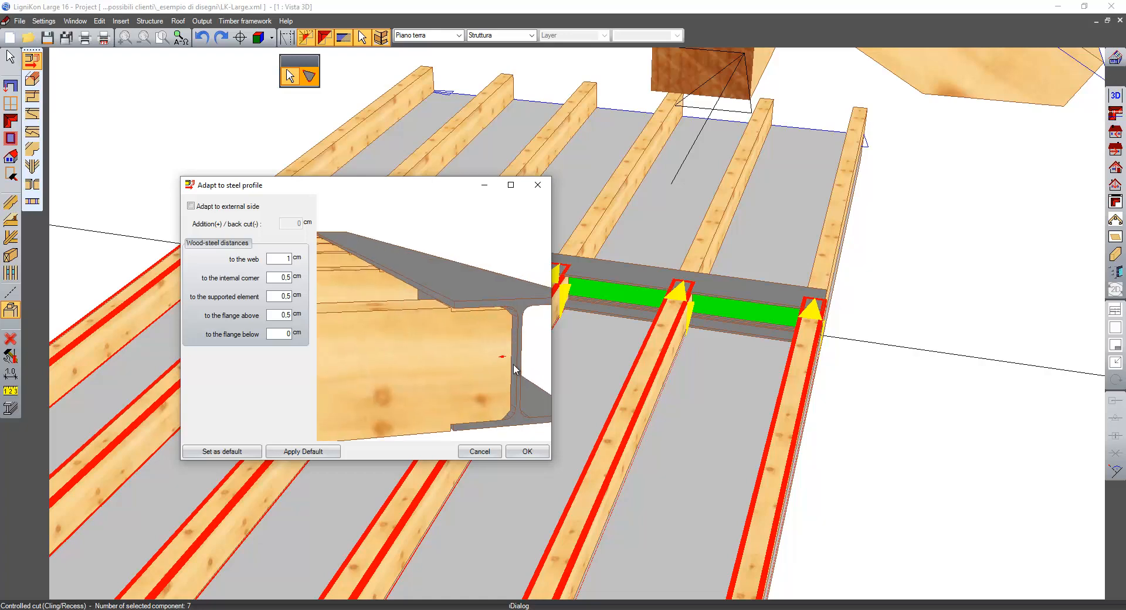
- Adapt the six beam ends to the steel profile with distances of 1 cm to the web, 0.5 cm to the flange above and 0 cm below
{"action": "double_click", "coordinate": [280, 278]}
{"action": "key", "text": "Tab"}
{"action": "left_click", "coordinate": [281, 279]}
{"action": "left_click", "coordinate": [527, 451]}
- Adapt the beam halves on the other side to the steel profile with distances of 1 cm to the web, 0.5 cm to the flange above and 0 cm below
{"action": "middle_click_drag", "start_coordinate": [727, 372], "coordinate": [224, 273]}
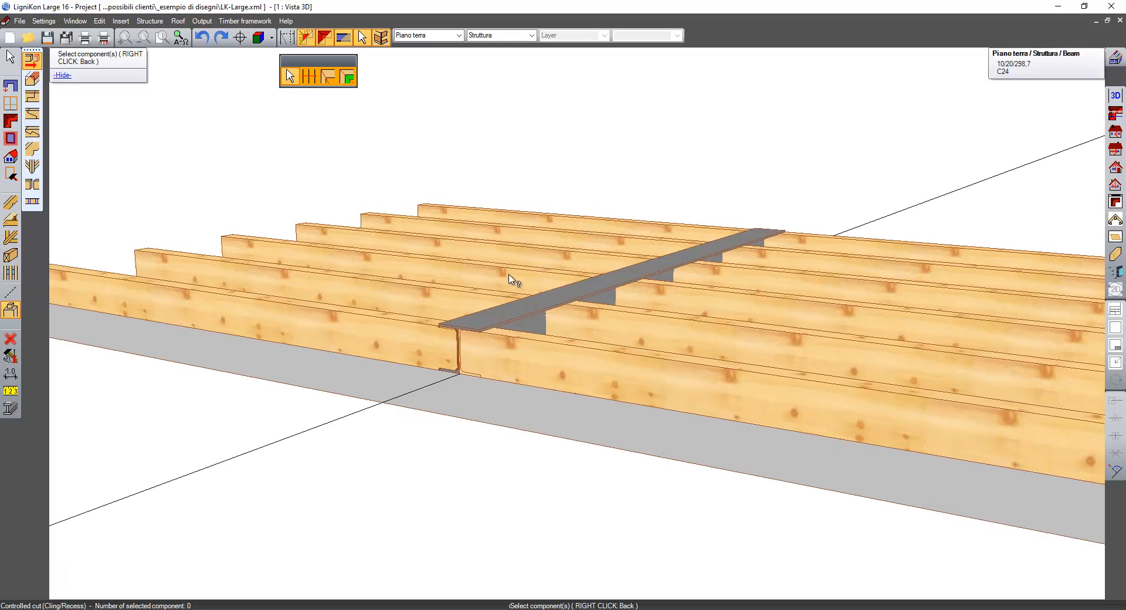
{"action": "scroll", "coordinate": [620, 325], "scroll_direction": "up", "scroll_amount": 3}
{"action": "middle_click_drag", "start_coordinate": [620, 327], "coordinate": [399, 406]}
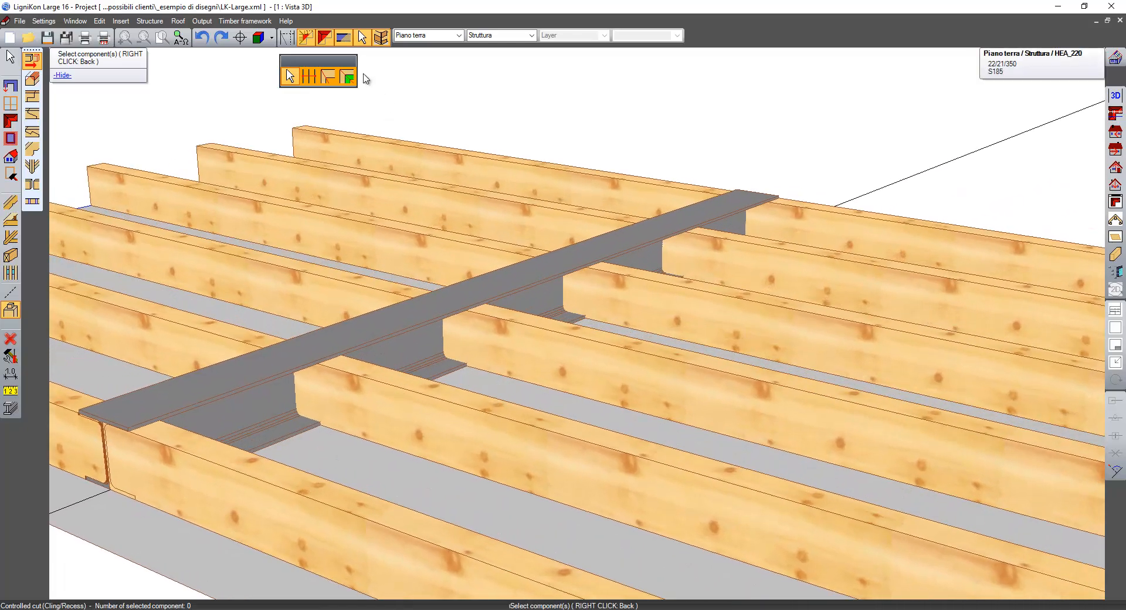
{"action": "left_click", "coordinate": [311, 76]}
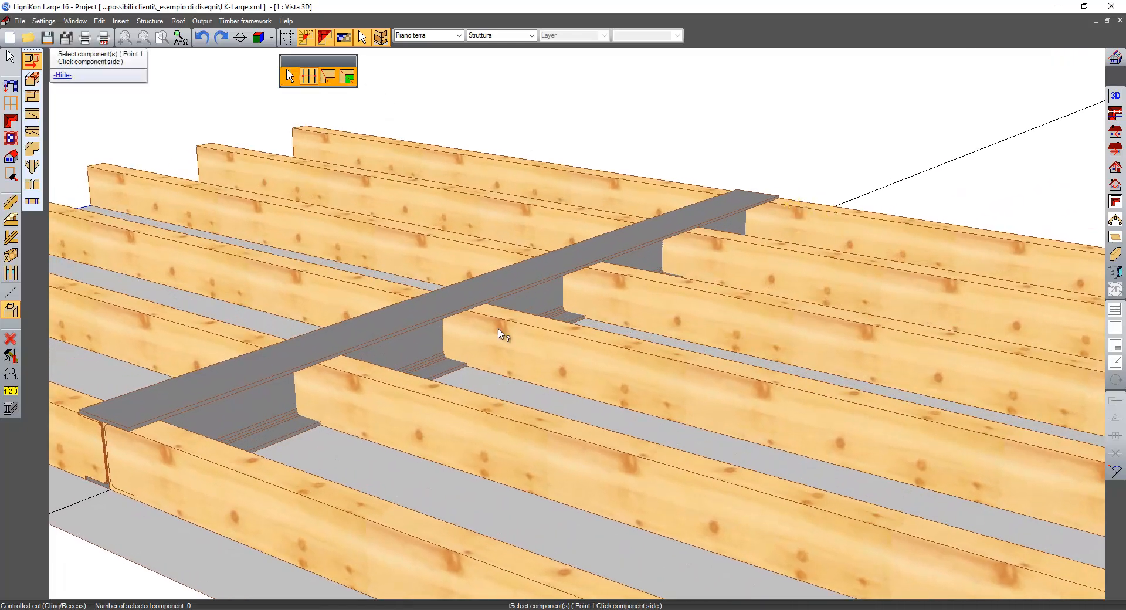
{"action": "left_click", "coordinate": [190, 451]}
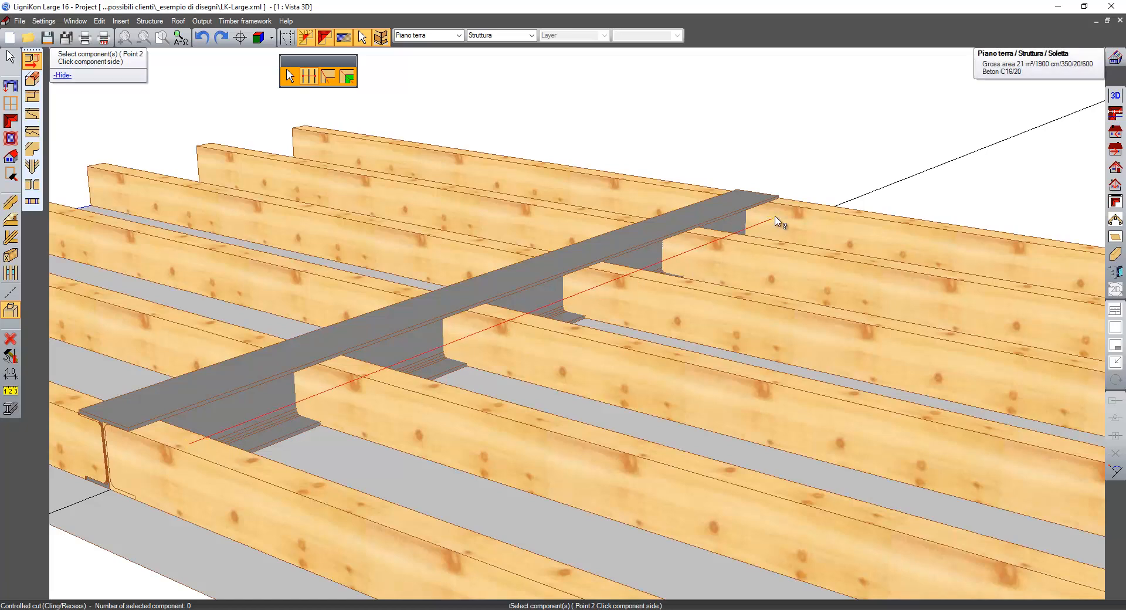
{"action": "left_click", "coordinate": [793, 208]}
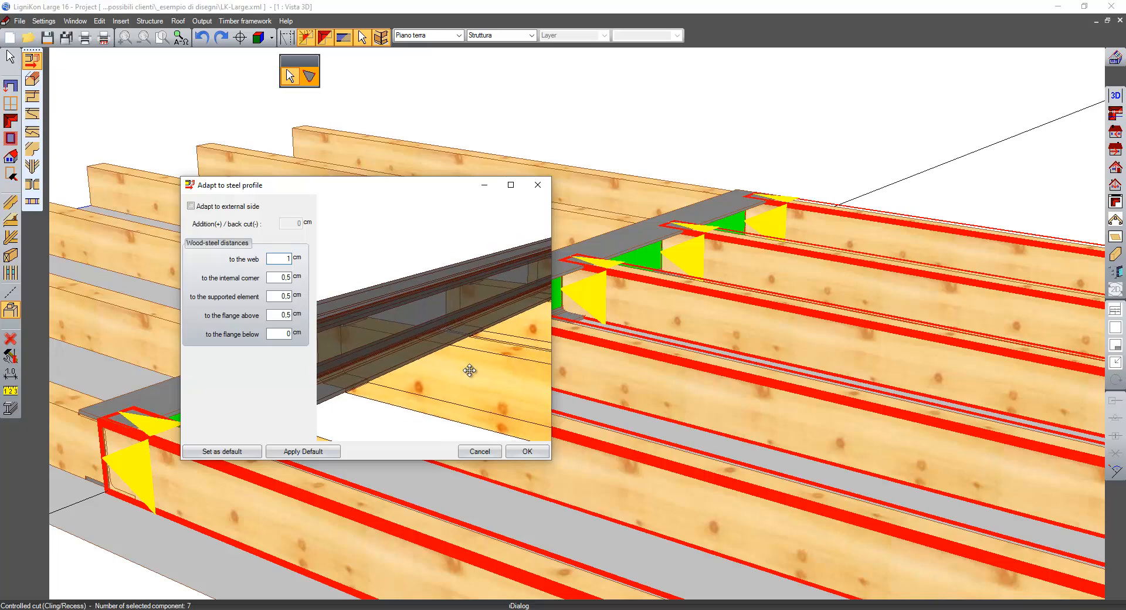
{"action": "left_click", "coordinate": [527, 450]}
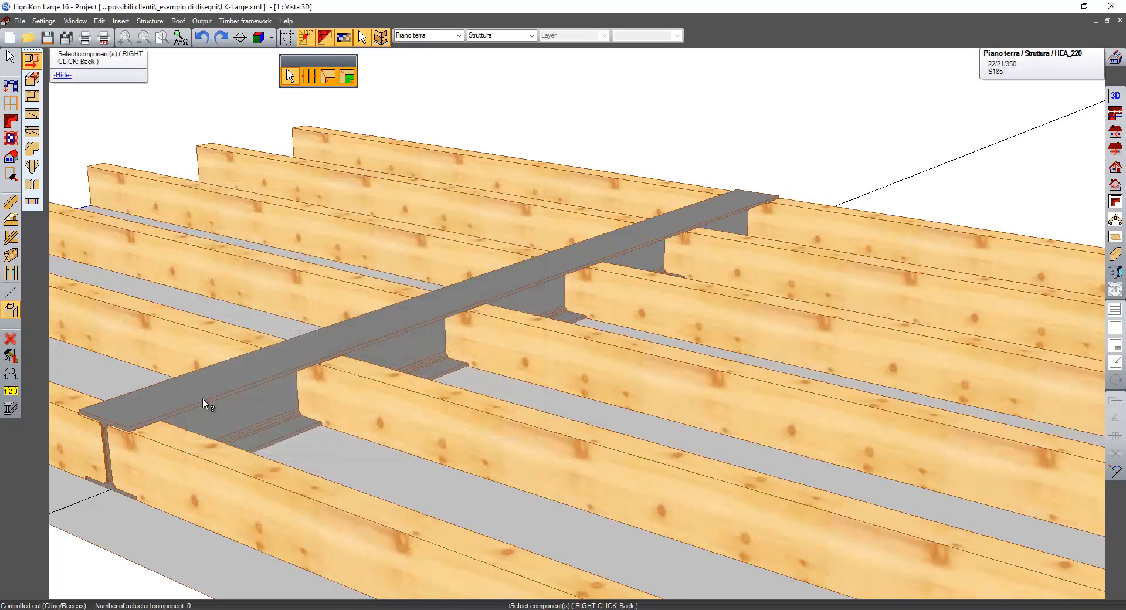
- Try to lay a free beam diagonally across the rafters in the roof plane, starting at a rafter's lower end
{"action": "middle_click_drag", "start_coordinate": [242, 412], "coordinate": [490, 427]}
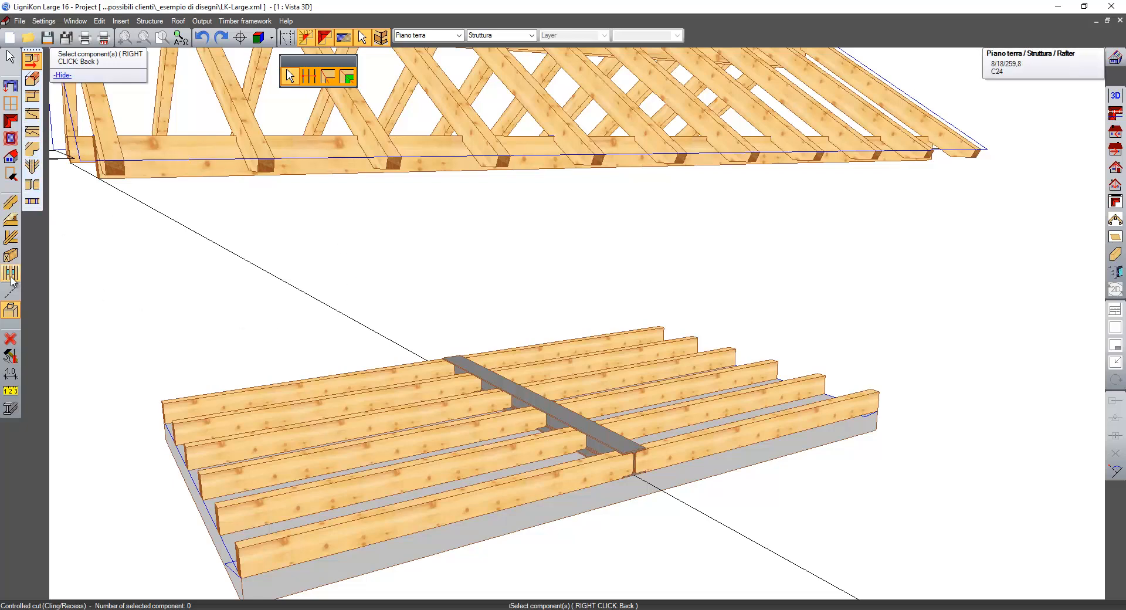
{"action": "left_click", "coordinate": [10, 258]}
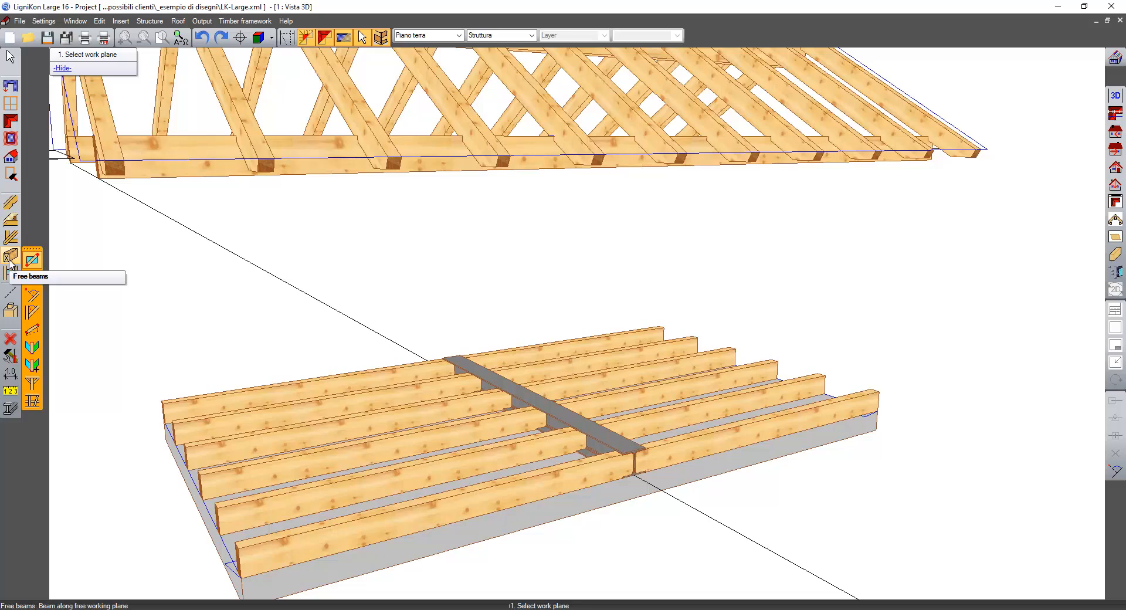
{"action": "middle_click_drag", "start_coordinate": [164, 164], "coordinate": [158, 220]}
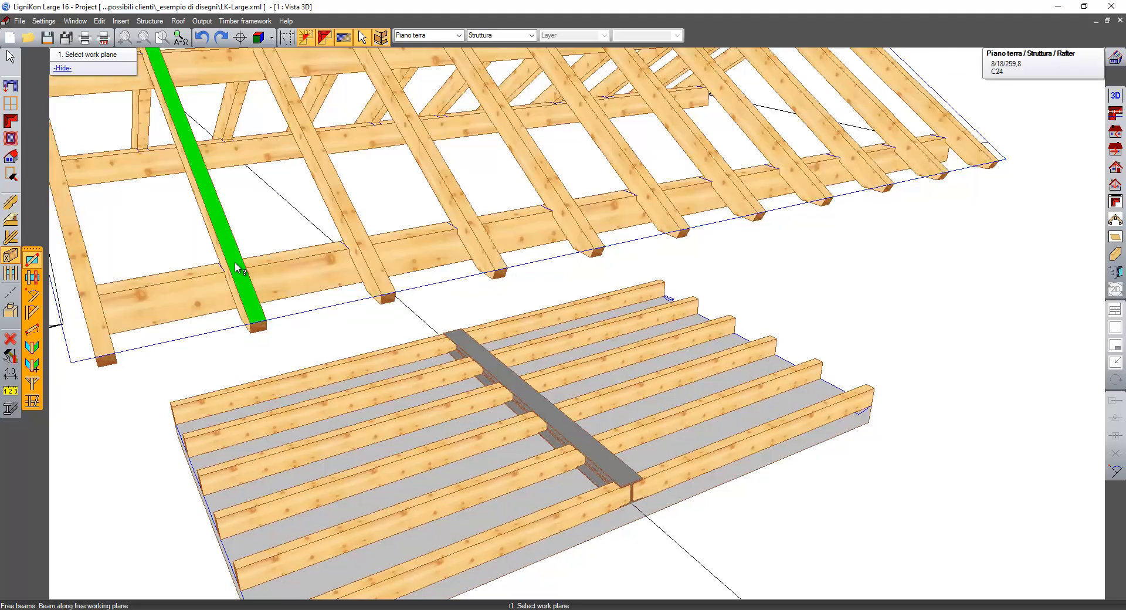
{"action": "left_click", "coordinate": [237, 267]}
{"action": "left_click", "coordinate": [266, 321]}
{"action": "middle_click_drag", "start_coordinate": [439, 134], "coordinate": [603, 113]}
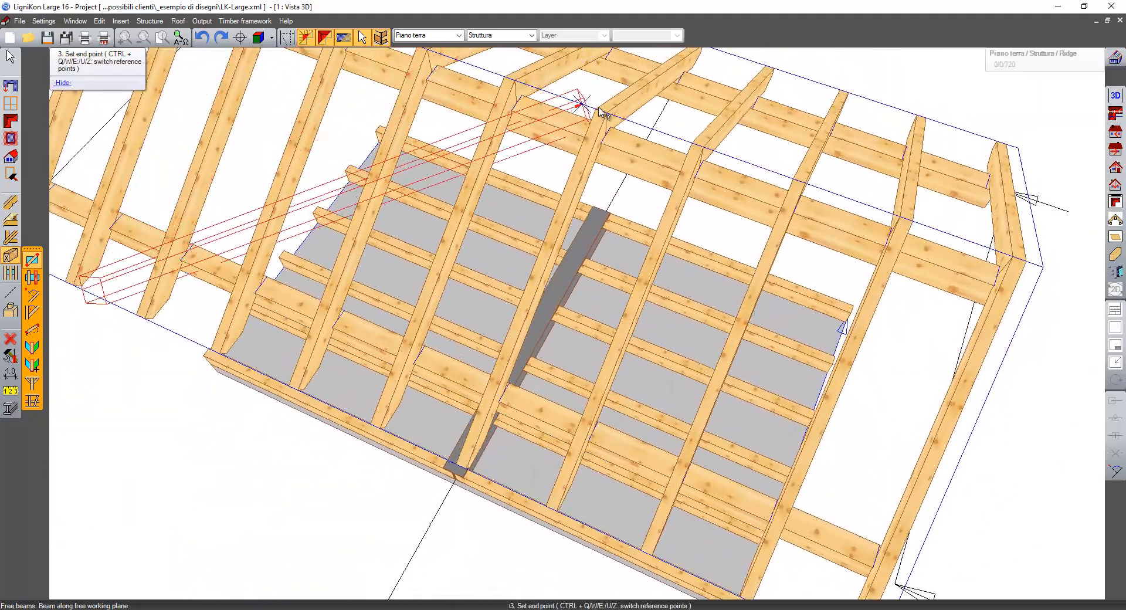
{"action": "left_click", "coordinate": [669, 145]}
- Try other reference edge and z-direction placements for the 22 × 21 cm free beam, and cancel its insertion
{"action": "middle_click_drag", "start_coordinate": [367, 265], "coordinate": [427, 163]}
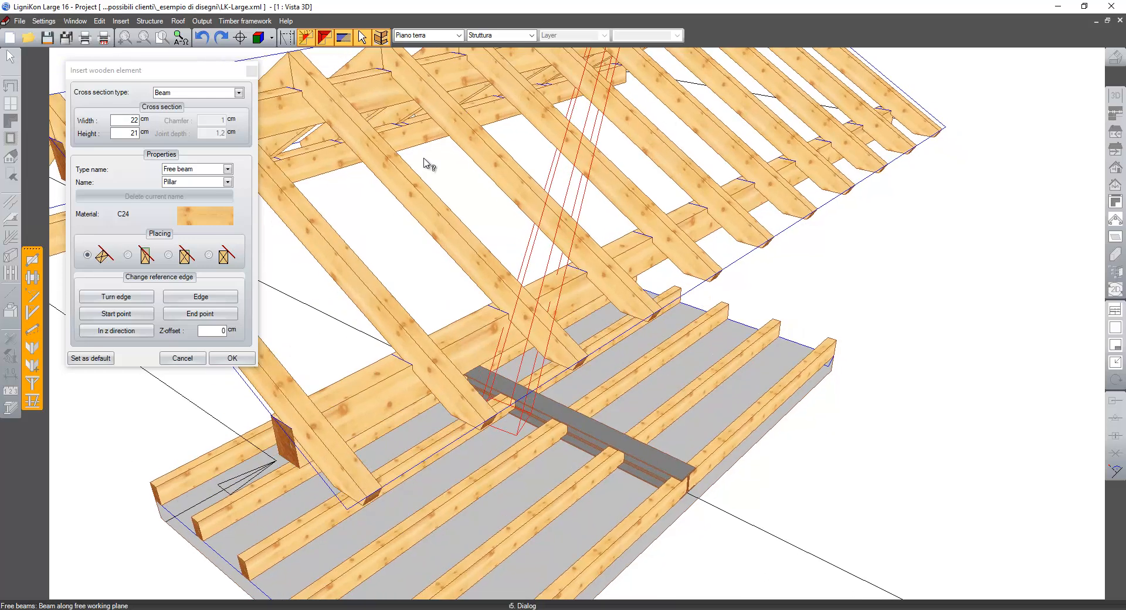
{"action": "left_click", "coordinate": [217, 294]}
{"action": "left_click", "coordinate": [217, 294]}
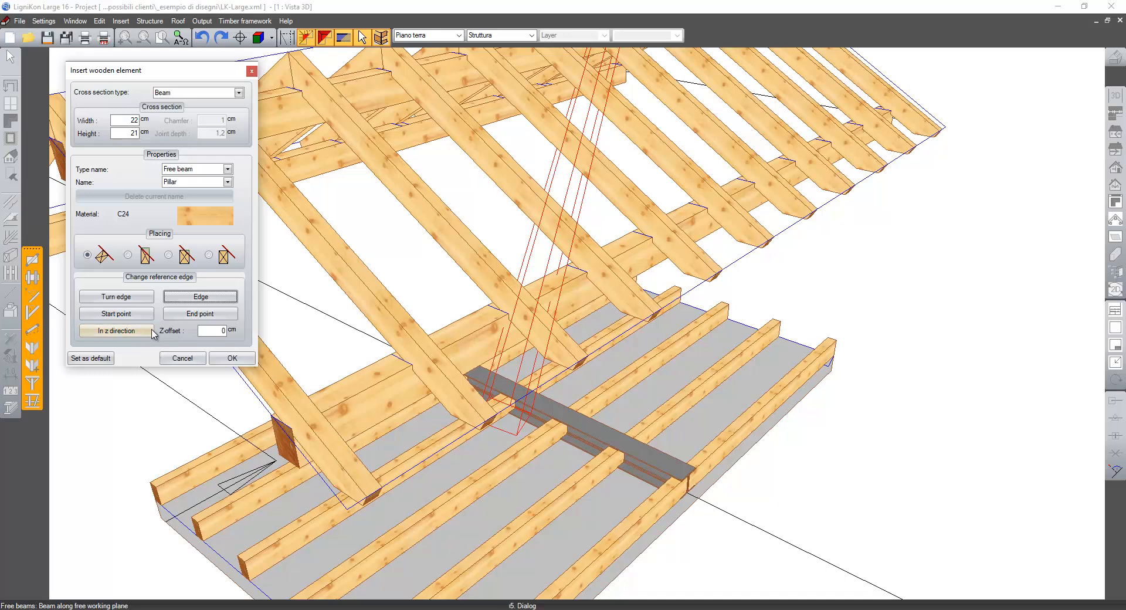
{"action": "left_click", "coordinate": [142, 330]}
{"action": "left_click", "coordinate": [142, 329]}
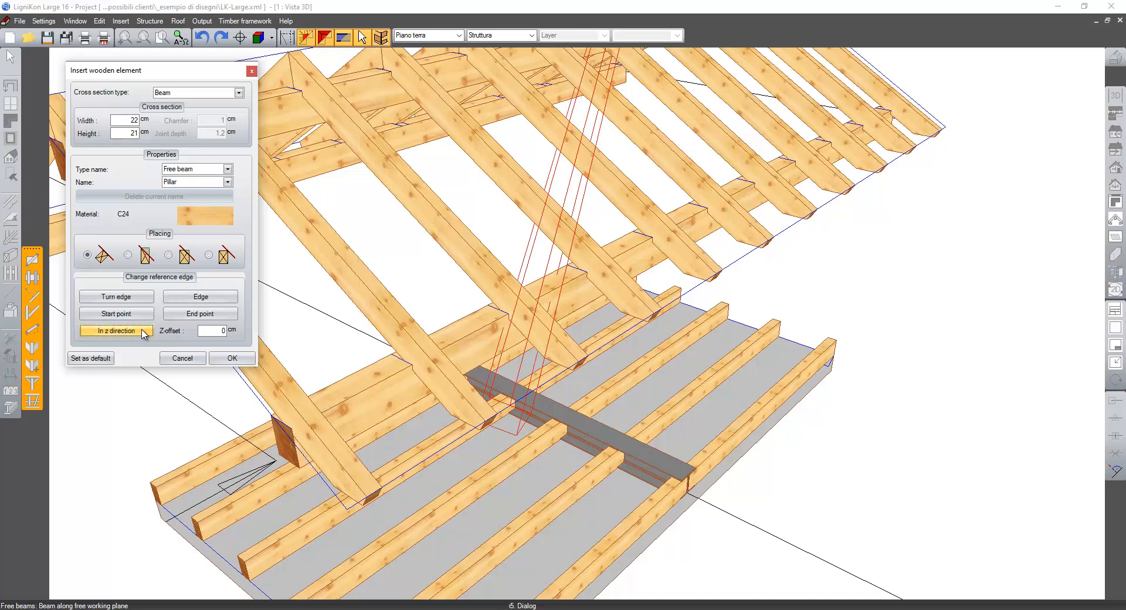
{"action": "left_click", "coordinate": [142, 332]}
{"action": "left_click", "coordinate": [143, 331]}
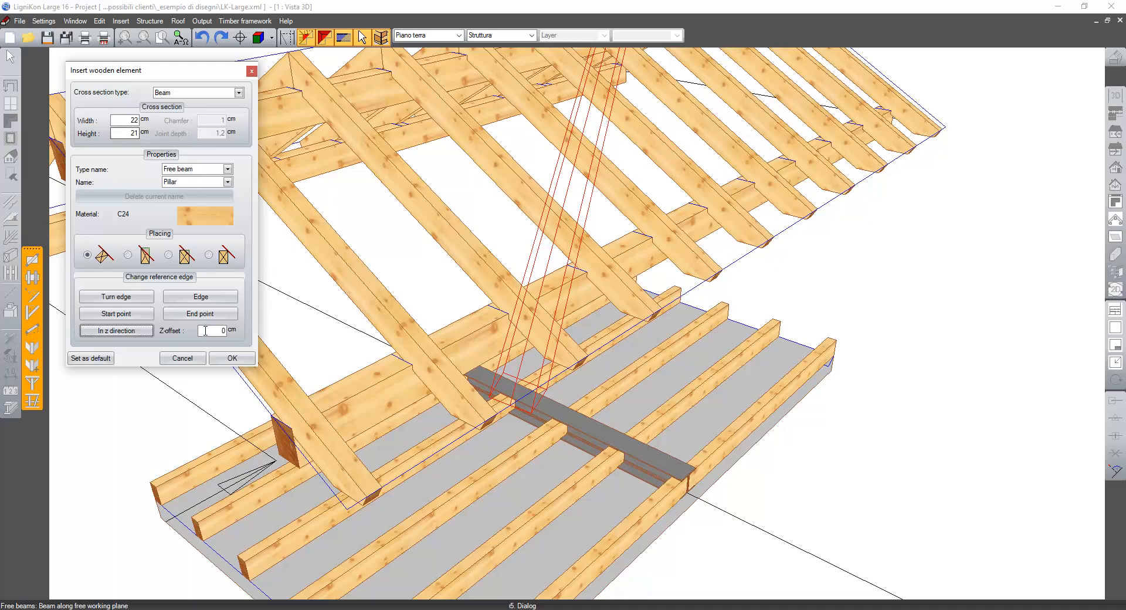
{"action": "left_click", "coordinate": [194, 359]}
- Set up a framework under the eaves purlin, spanning the outer floor beam line from one end to the other
{"action": "middle_click_drag", "start_coordinate": [606, 311], "coordinate": [428, 283]}
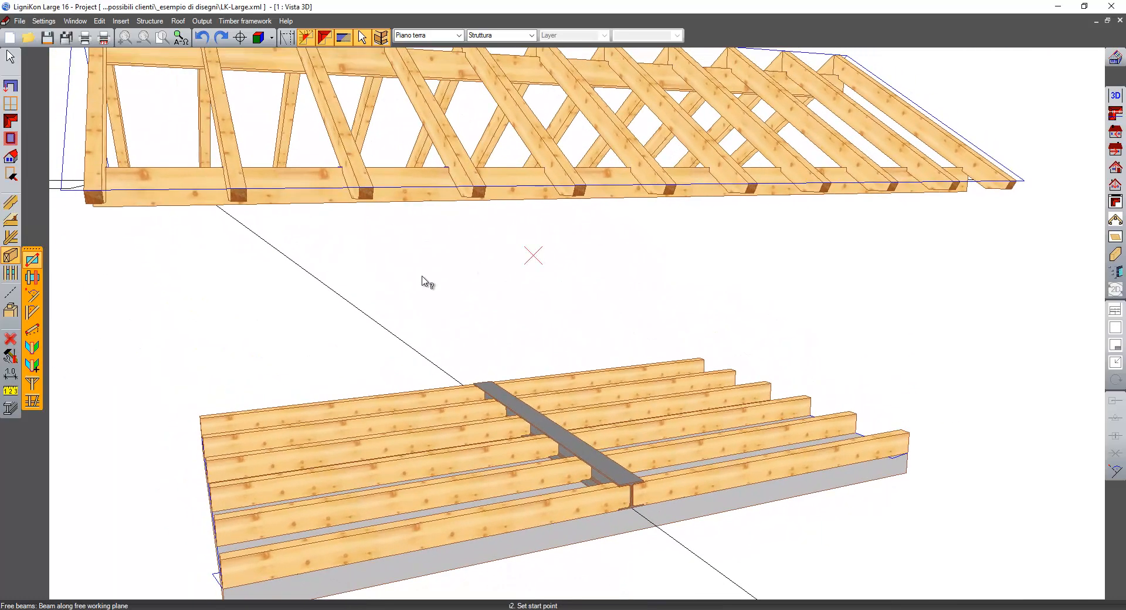
{"action": "left_click", "coordinate": [32, 402]}
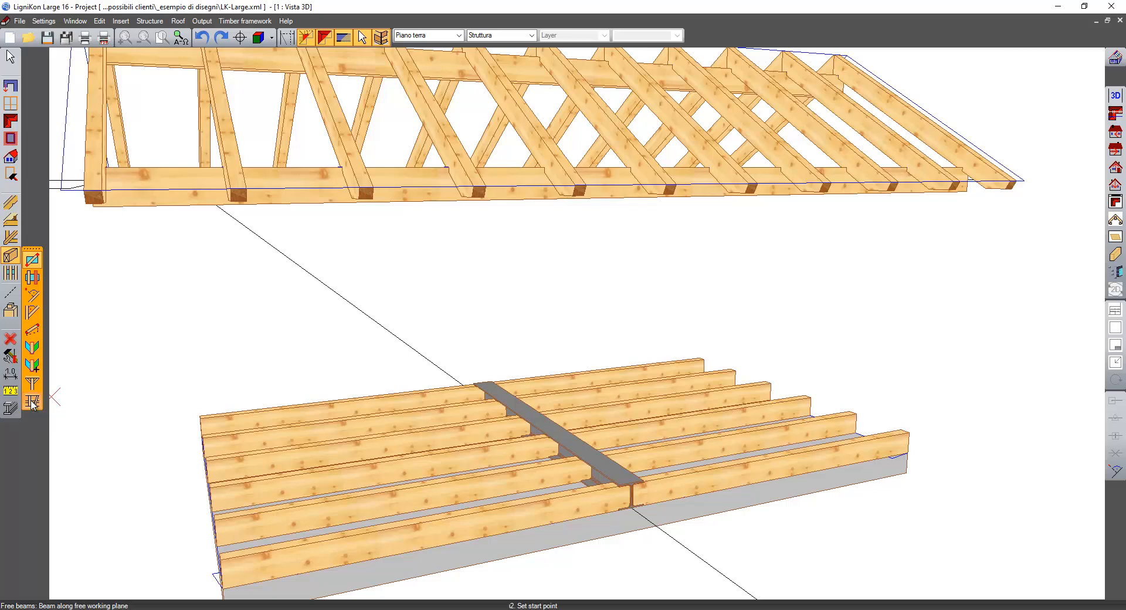
{"action": "left_click", "coordinate": [130, 198]}
{"action": "left_click", "coordinate": [222, 564]}
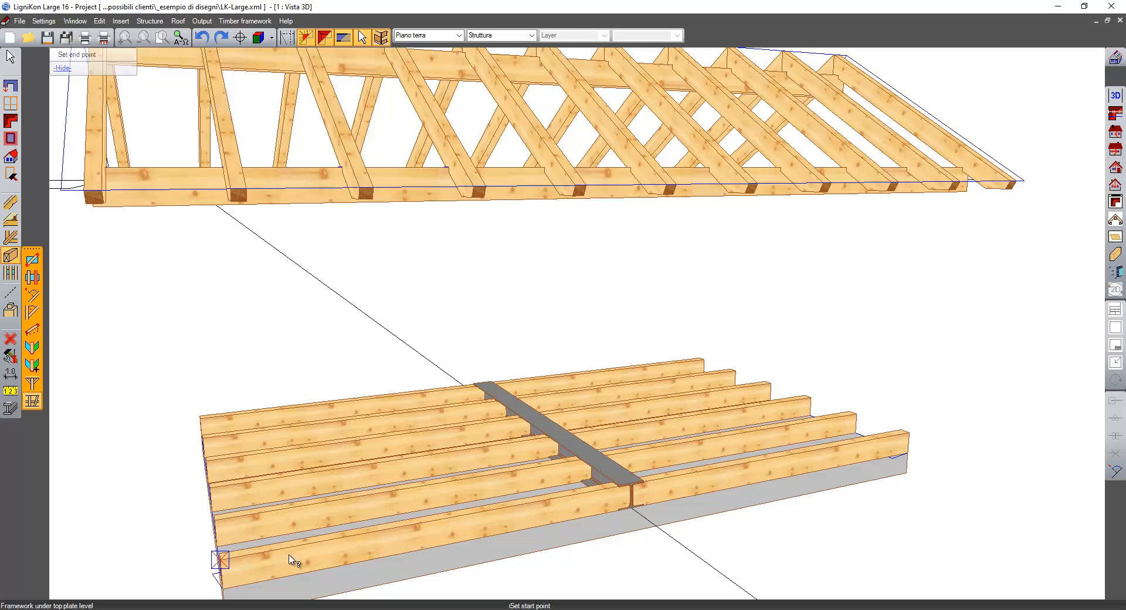
{"action": "left_click", "coordinate": [909, 432]}
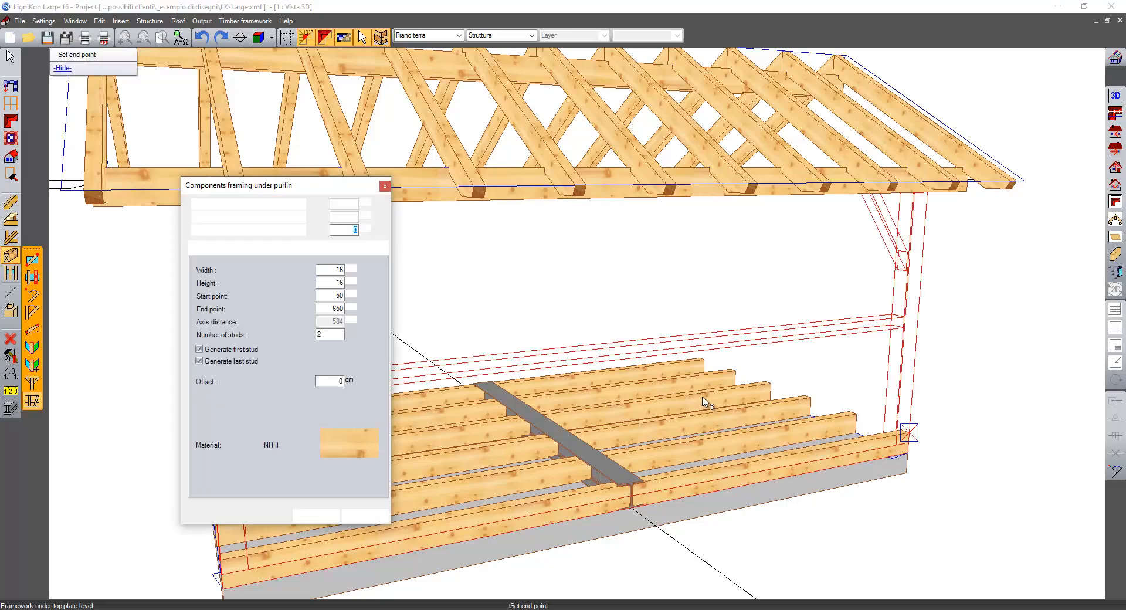
{"action": "left_click_drag", "start_coordinate": [290, 187], "coordinate": [205, 201]}
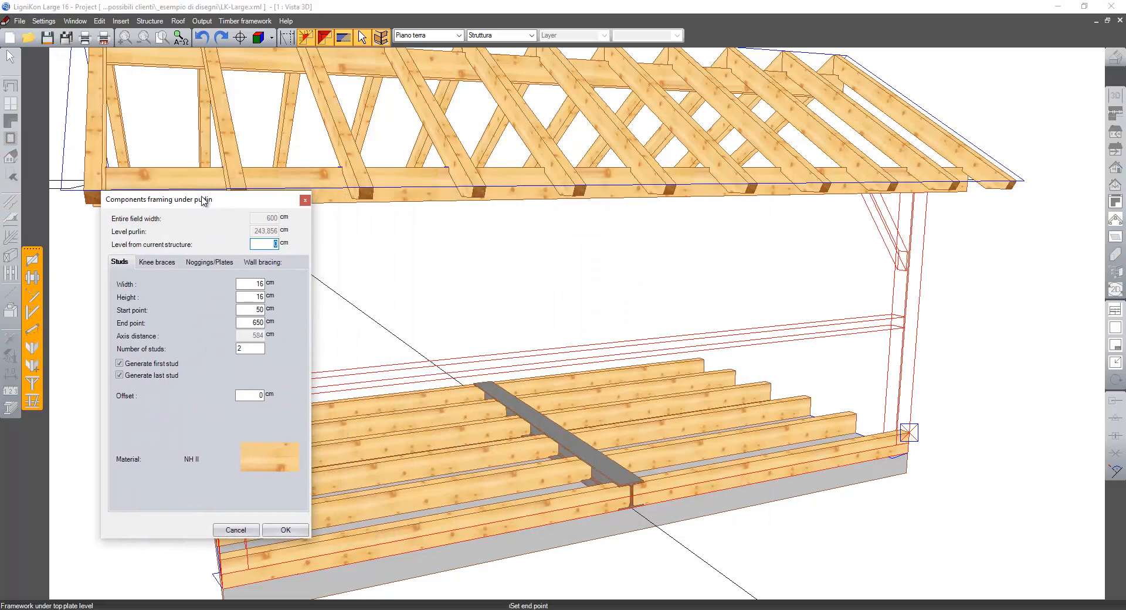
{"action": "scroll", "coordinate": [475, 309], "scroll_direction": "down", "scroll_amount": 2}
{"action": "middle_click_drag", "start_coordinate": [475, 309], "coordinate": [530, 327]}
{"action": "scroll", "coordinate": [624, 335], "scroll_direction": "up", "scroll_amount": 3}
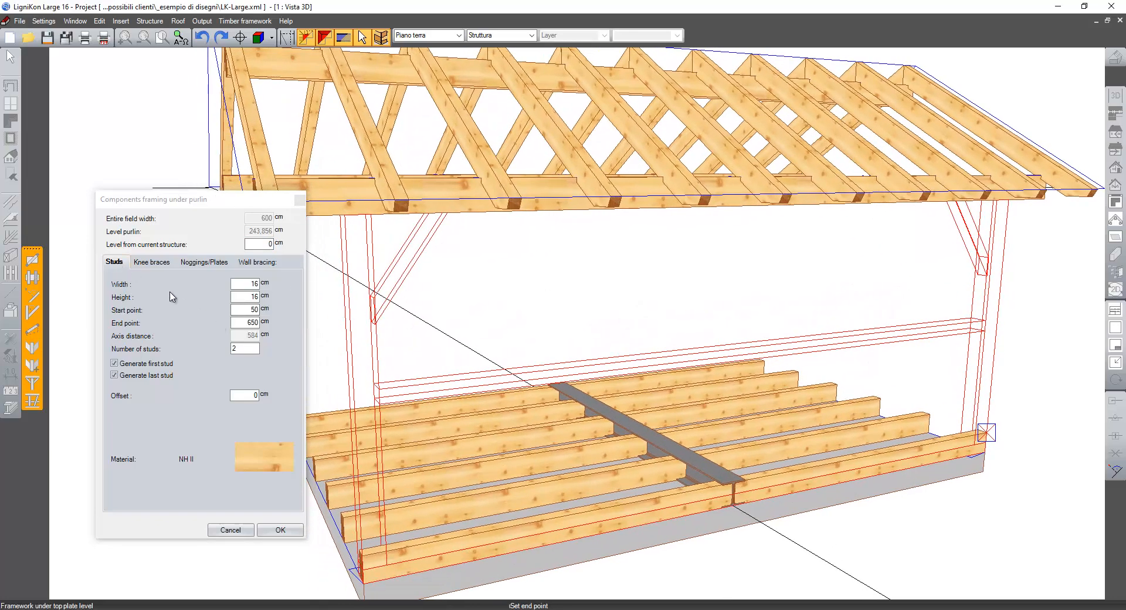
- Set the number of studs in the framework to 3
{"action": "left_click", "coordinate": [203, 378]}
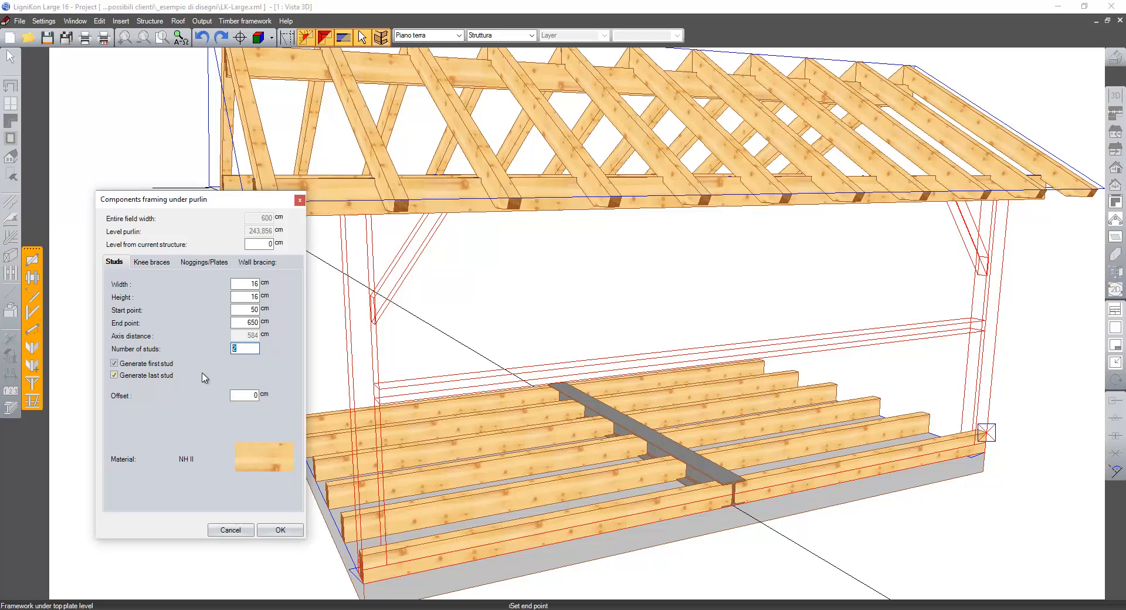
{"action": "type", "text": "3"}
{"action": "key", "text": "Tab"}
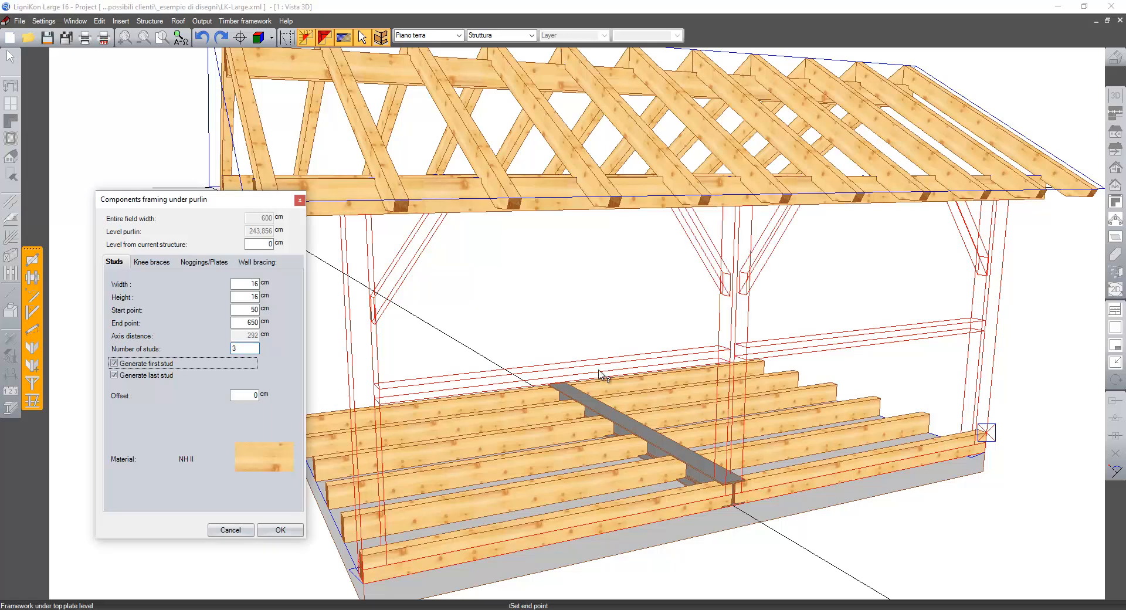
{"action": "left_click", "coordinate": [234, 348]}
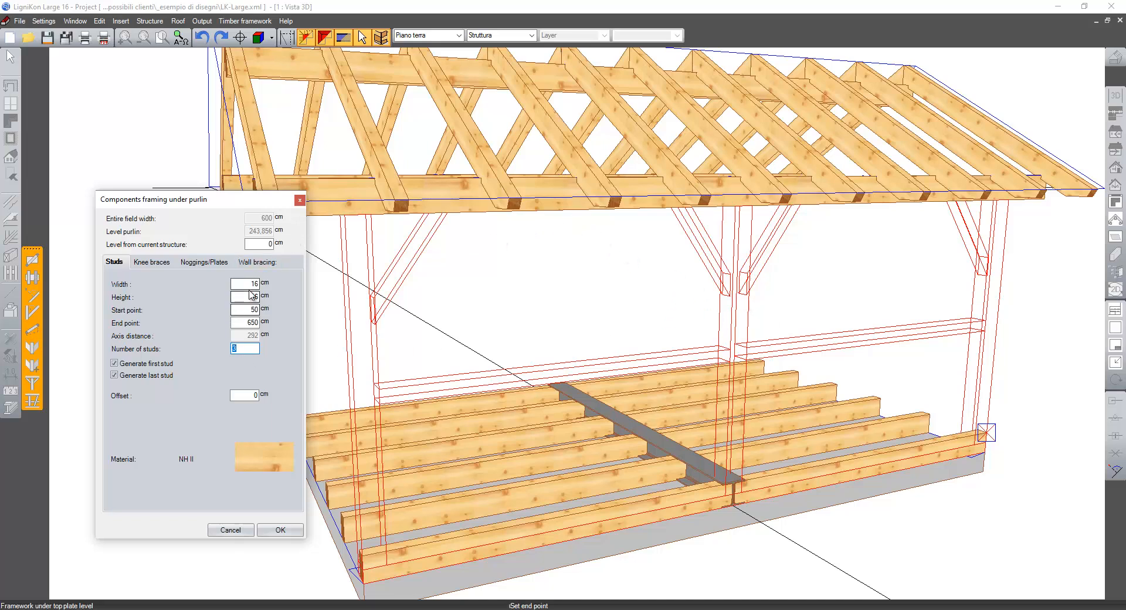
- Set the framework's level from the current structure to 20 cm so it stands on top of the floor beams
{"action": "middle_click_drag", "start_coordinate": [558, 383], "coordinate": [433, 478]}
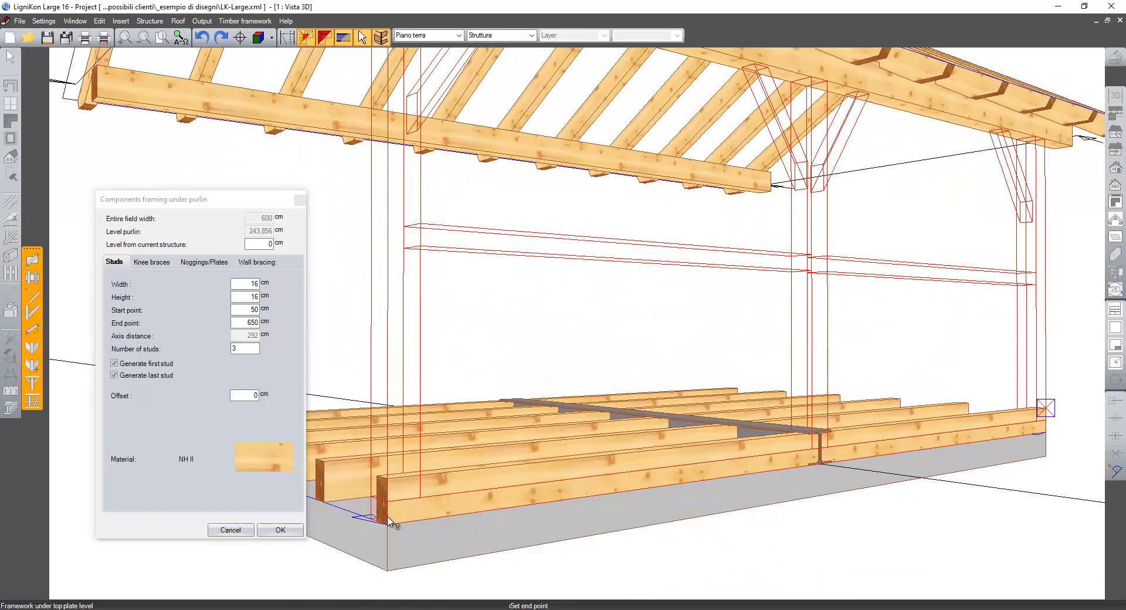
{"action": "left_click", "coordinate": [270, 244]}
{"action": "type", "text": "20"}
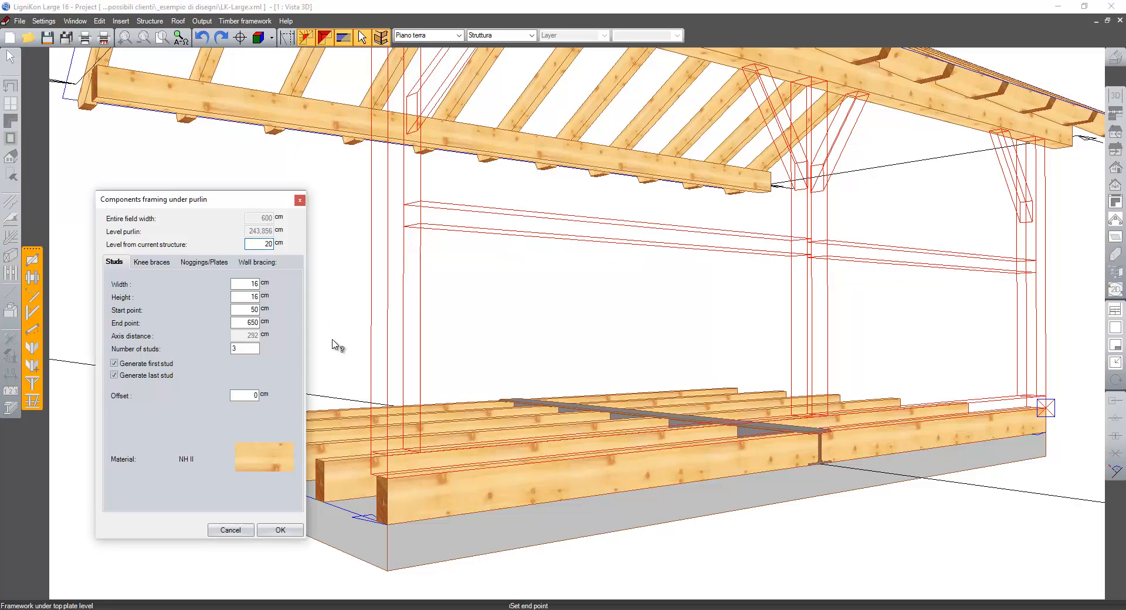
{"action": "middle_click_drag", "start_coordinate": [475, 394], "coordinate": [507, 406]}
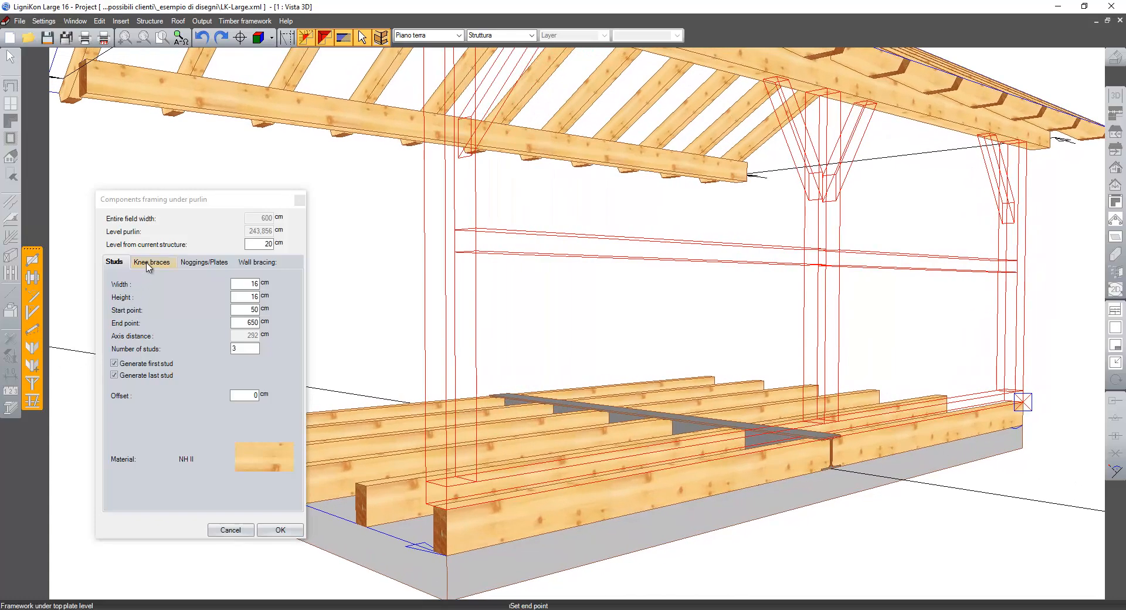
{"action": "middle_click_drag", "start_coordinate": [572, 330], "coordinate": [523, 363]}
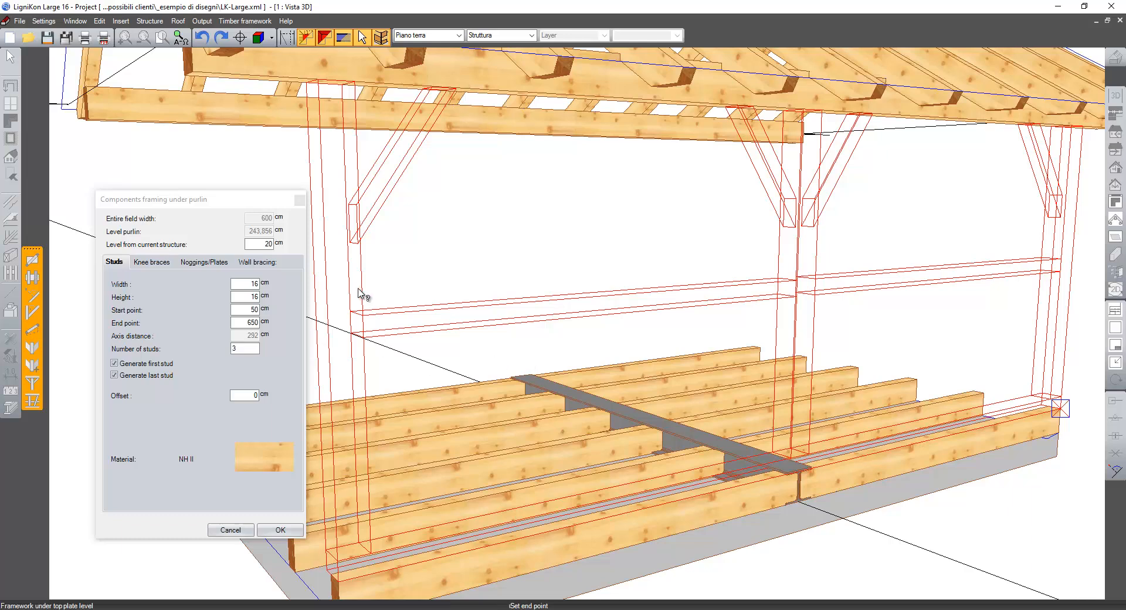
- Generate knee braces on each side of the first and last studs, and set their vertical projection to 75 cm
{"action": "left_click", "coordinate": [170, 264]}
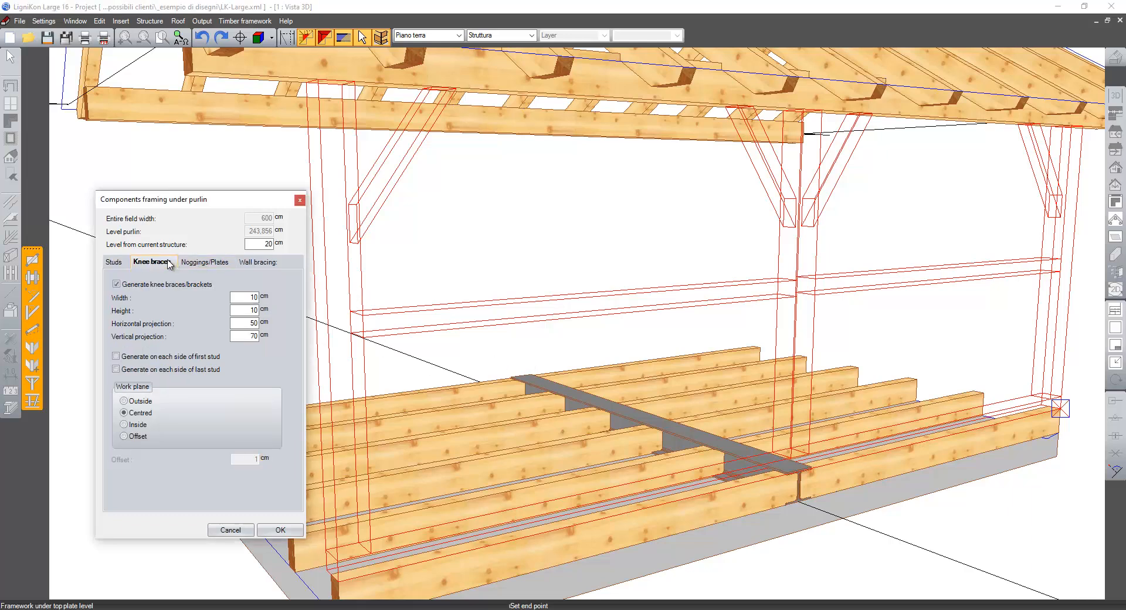
{"action": "left_click", "coordinate": [143, 357]}
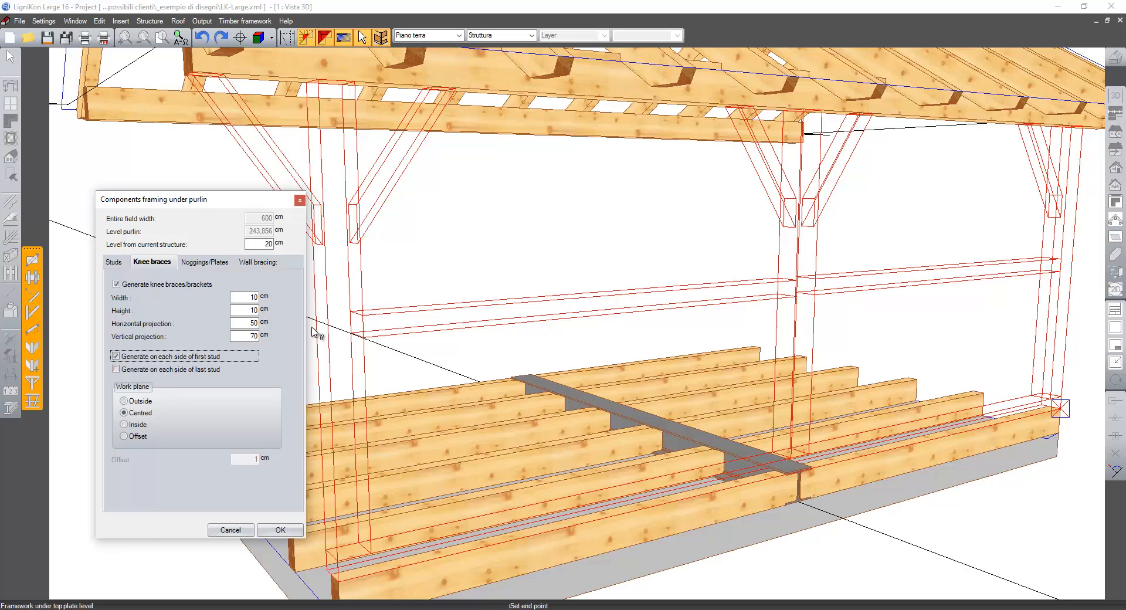
{"action": "left_click", "coordinate": [187, 372]}
{"action": "scroll", "coordinate": [725, 249], "scroll_direction": "down", "scroll_amount": 5}
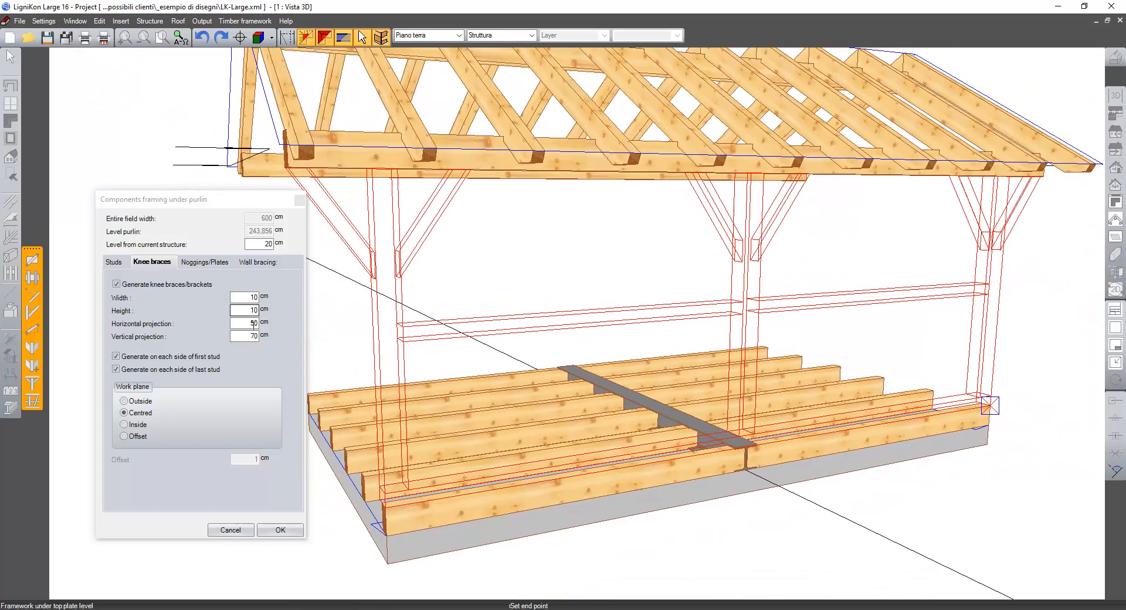
{"action": "double_click", "coordinate": [254, 323]}
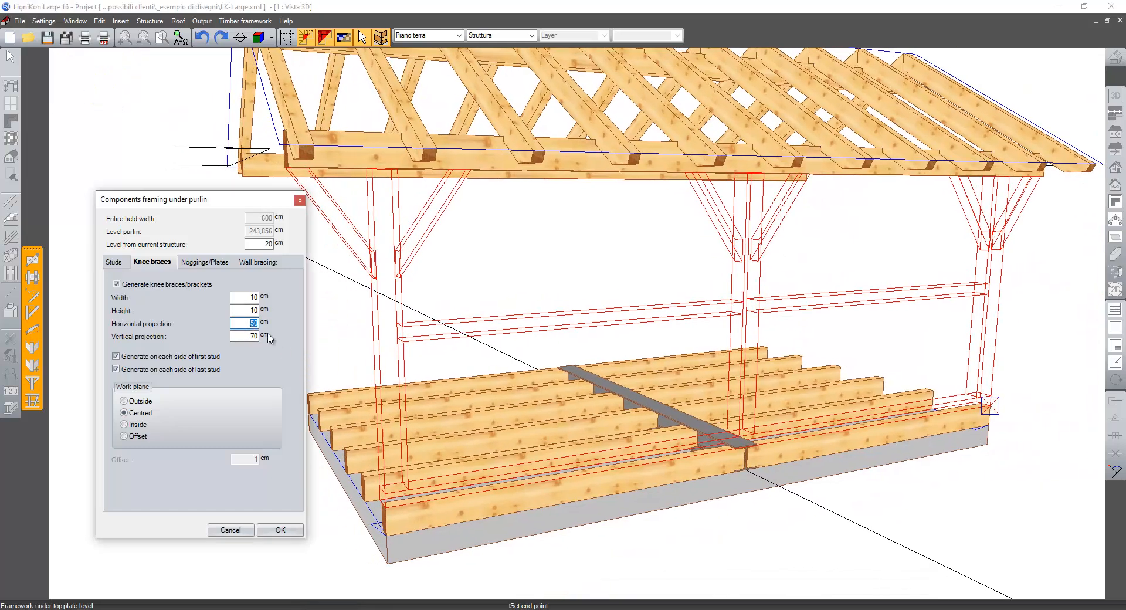
{"action": "double_click", "coordinate": [254, 338]}
{"action": "key", "text": "Tab"}
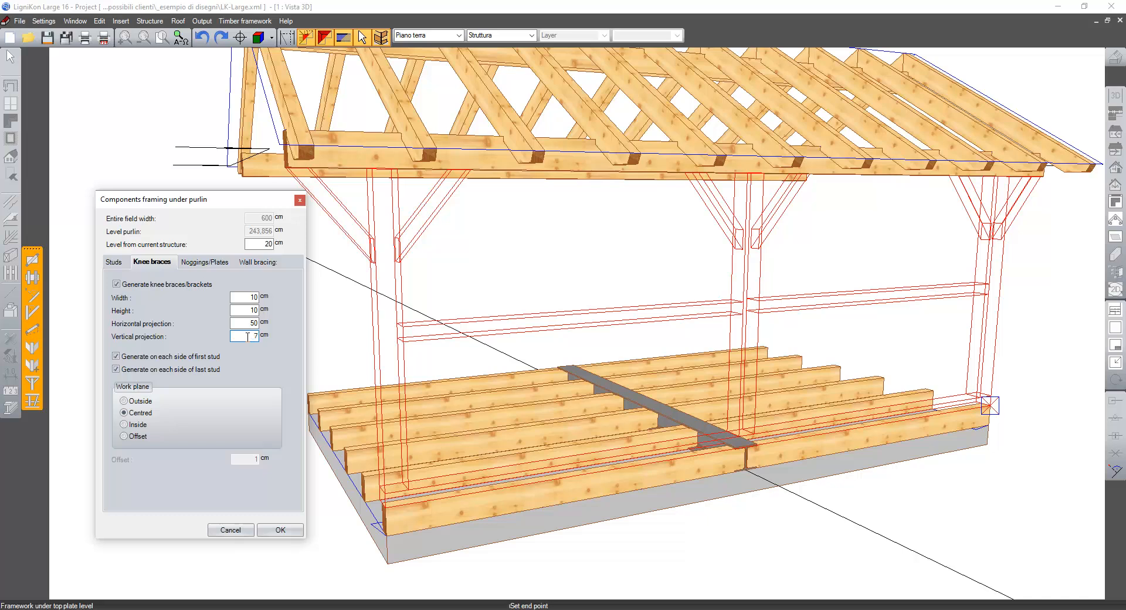
{"action": "key", "text": "Tab"}
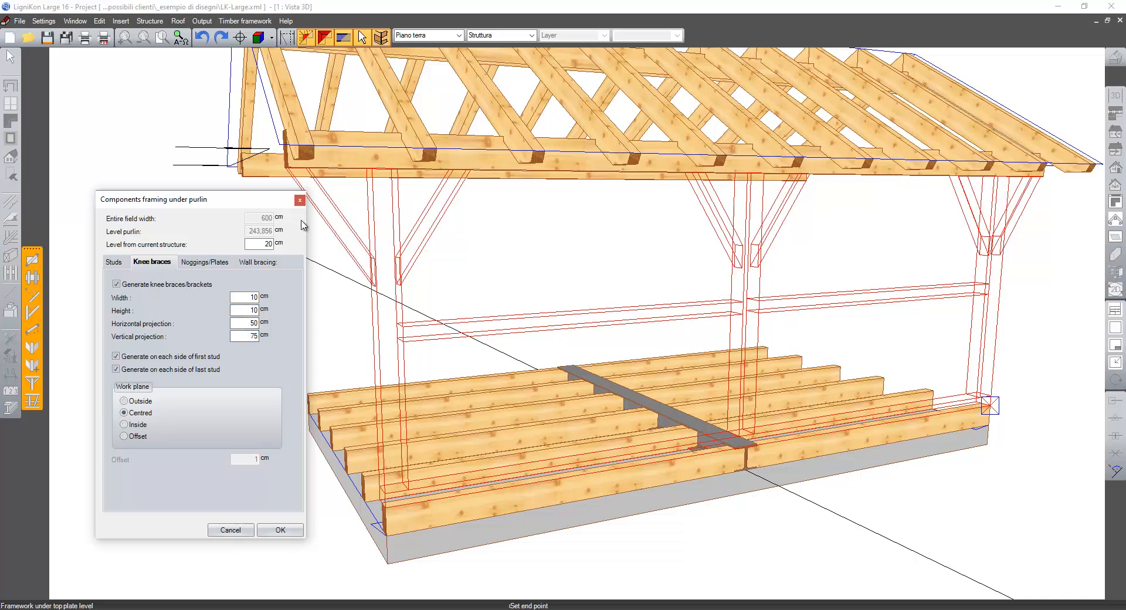
- Turn off the bottom plate of the framework
{"action": "left_click", "coordinate": [190, 267]}
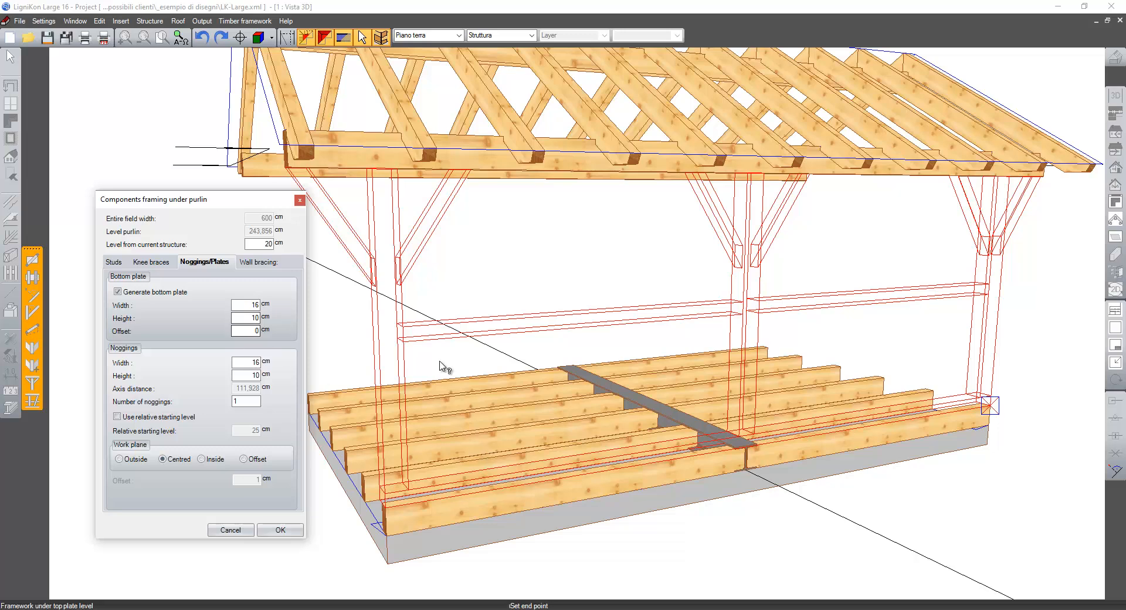
{"action": "left_click", "coordinate": [136, 296]}
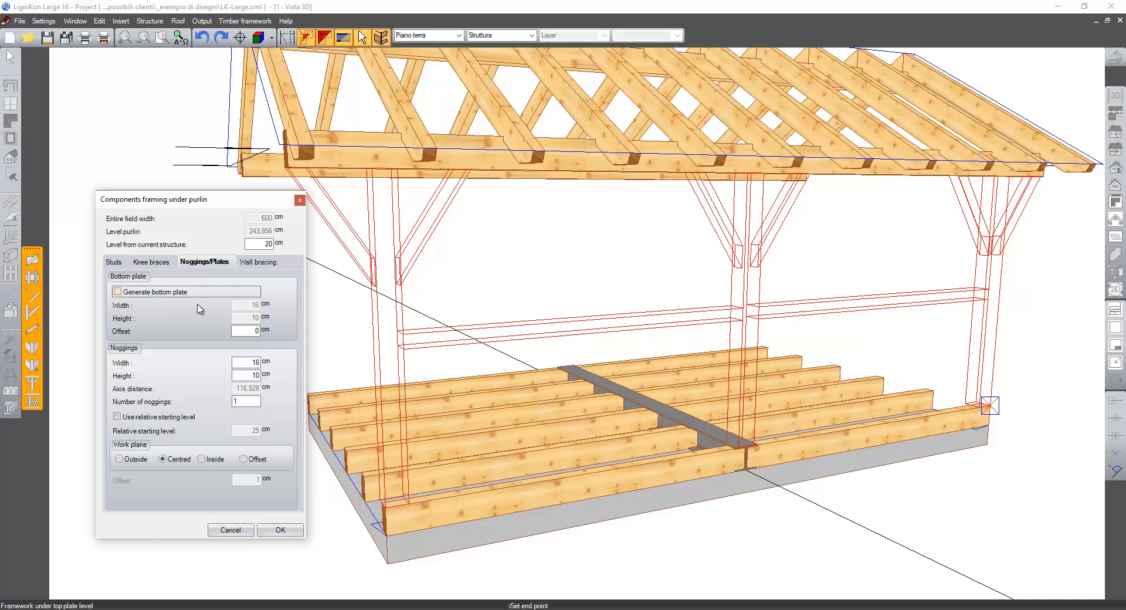
- Turn the bottom plate of the framework back on
{"action": "left_click", "coordinate": [255, 244]}
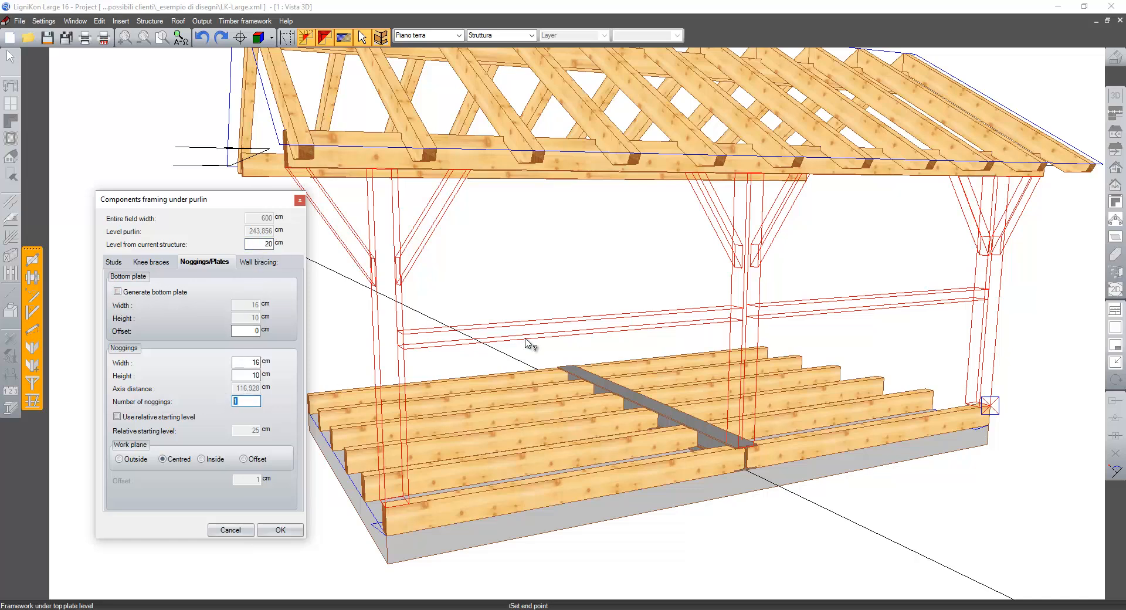
{"action": "middle_click_drag", "start_coordinate": [434, 417], "coordinate": [567, 385]}
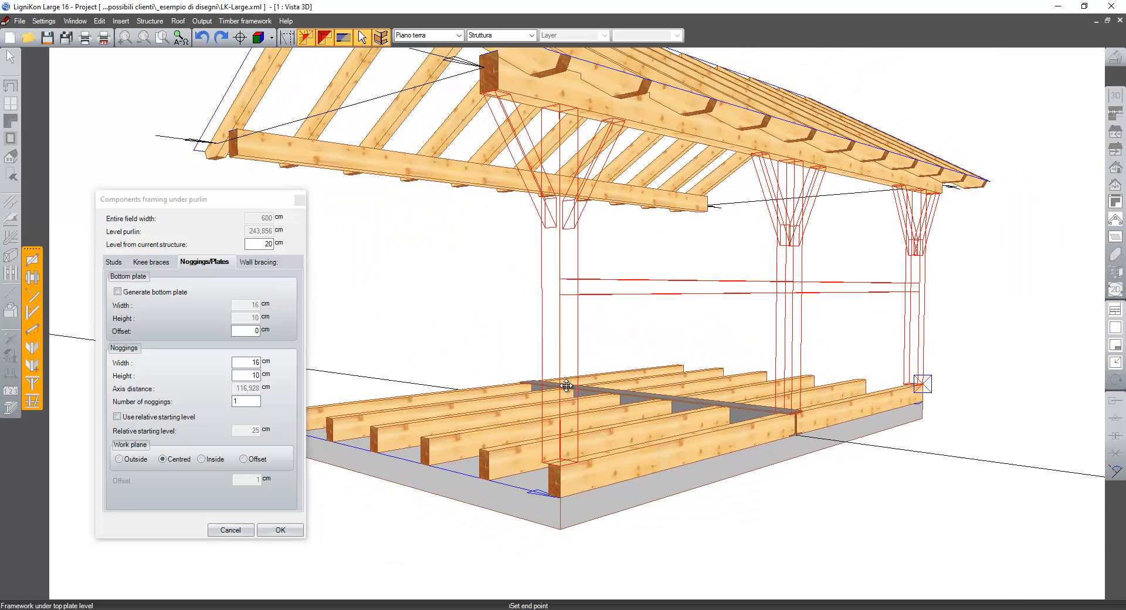
{"action": "left_click", "coordinate": [146, 293]}
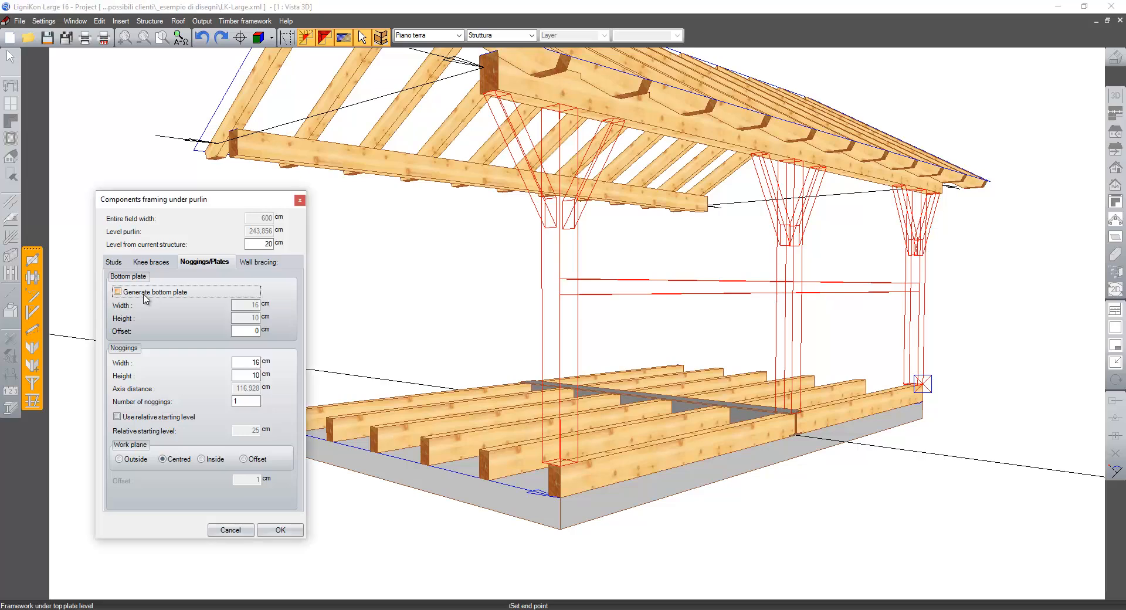
{"action": "left_click", "coordinate": [234, 318]}
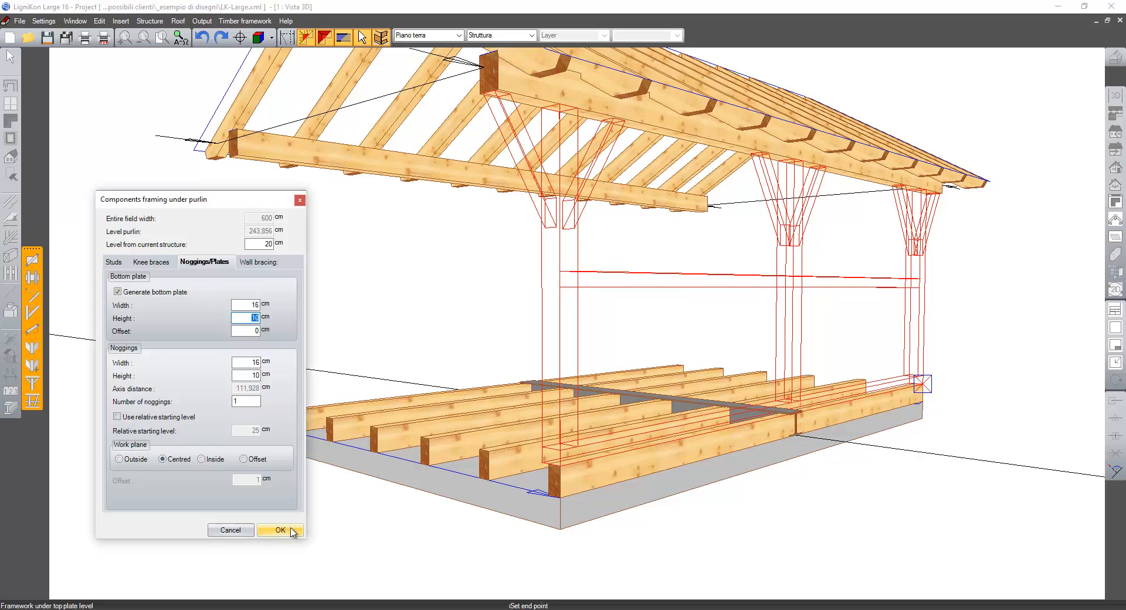
- Add wall bracing on both the start point and the end point, and generate the framework under the purlin
{"action": "left_click", "coordinate": [255, 266]}
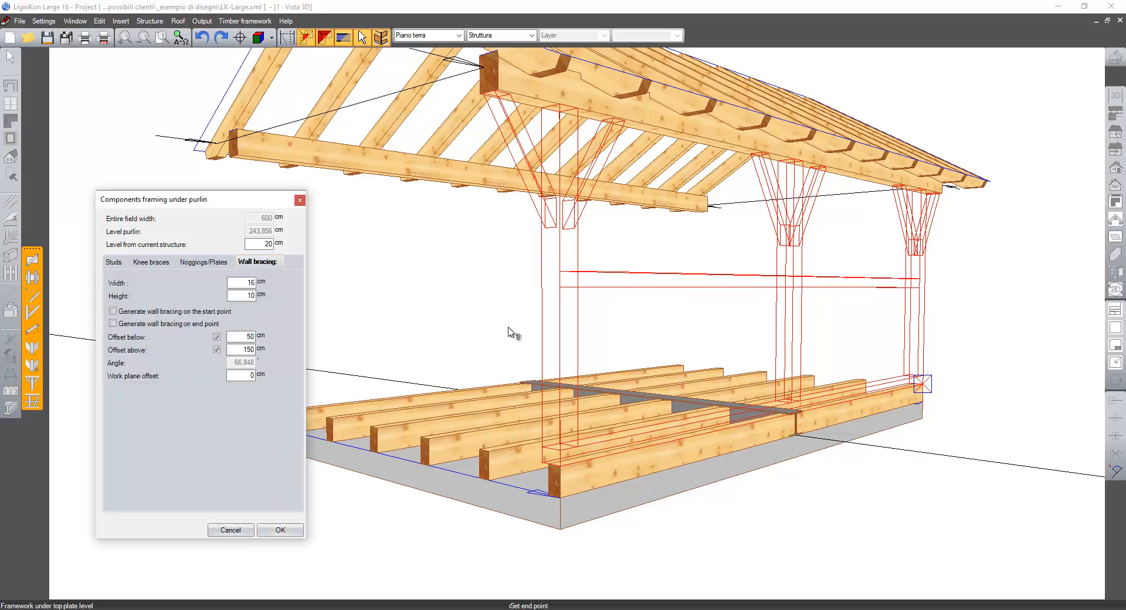
{"action": "middle_click_drag", "start_coordinate": [514, 334], "coordinate": [427, 360]}
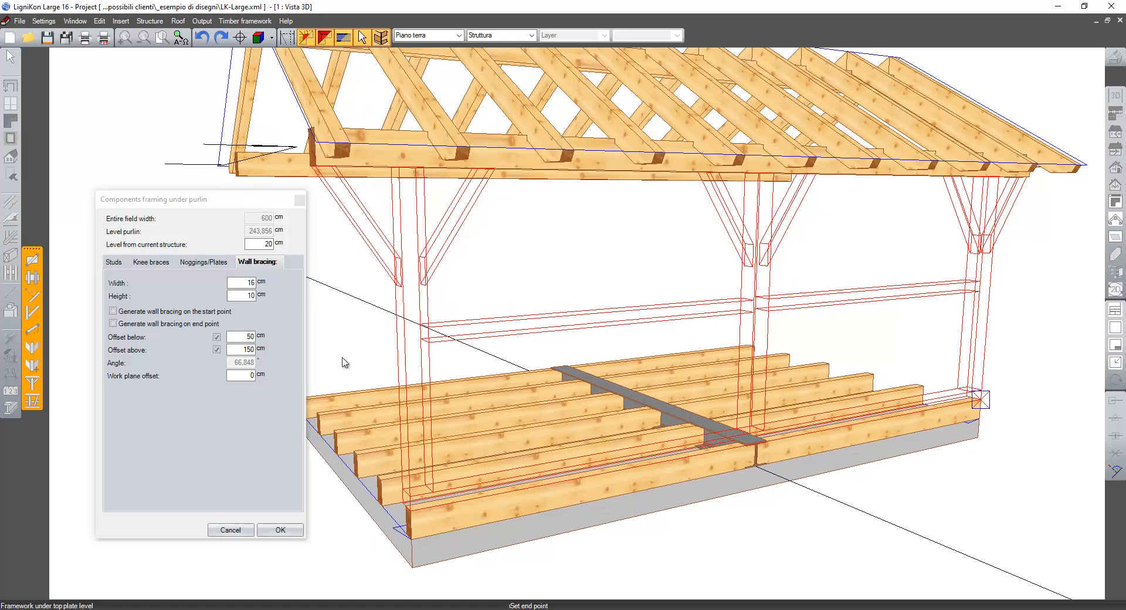
{"action": "left_click", "coordinate": [152, 313]}
{"action": "left_click", "coordinate": [160, 324]}
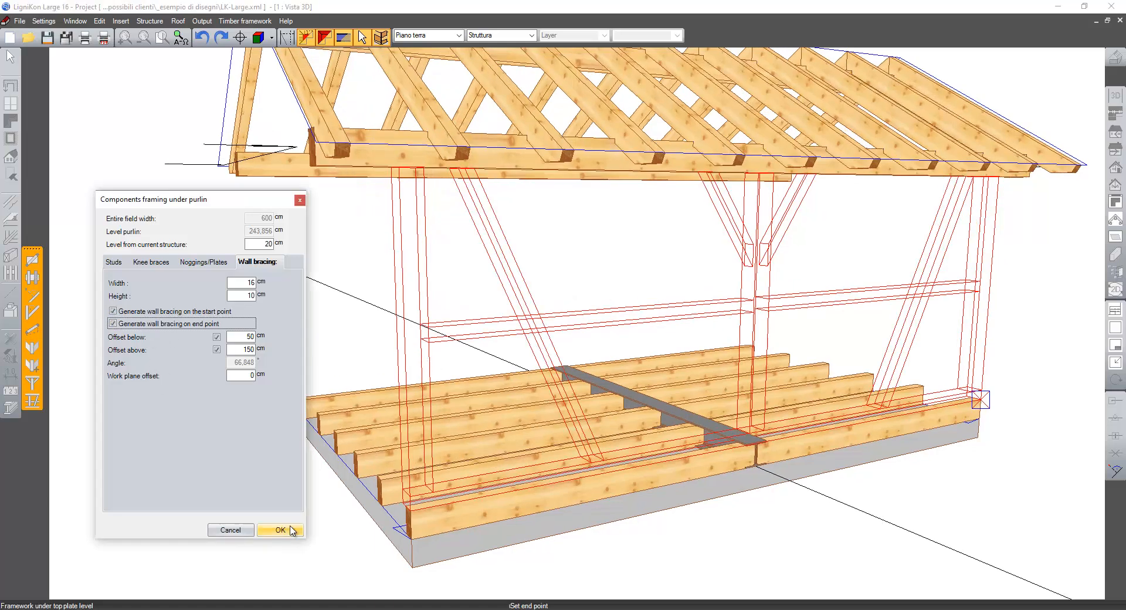
{"action": "left_click", "coordinate": [280, 530]}
- Widen the corner edge floor beam under the first framework's bottom plate to 20 cm, using MR as the reference edge
{"action": "left_click", "coordinate": [13, 64]}
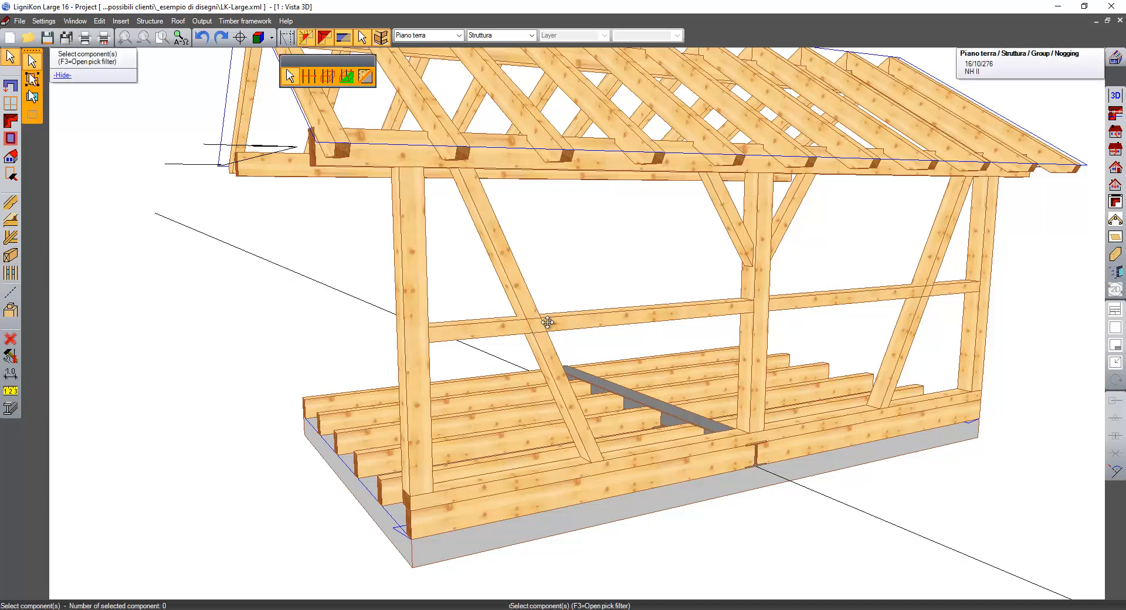
{"action": "middle_click_drag", "start_coordinate": [548, 321], "coordinate": [720, 520]}
{"action": "left_click", "coordinate": [622, 500]}
{"action": "right_click", "coordinate": [621, 500]}
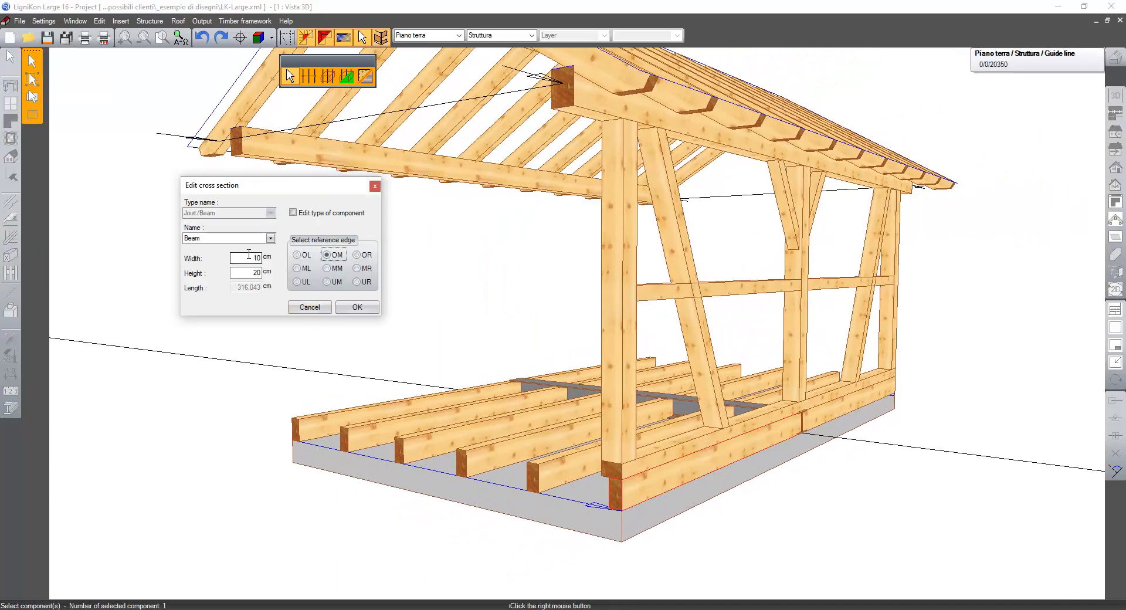
{"action": "type", "text": "20"}
{"action": "key", "text": "Tab"}
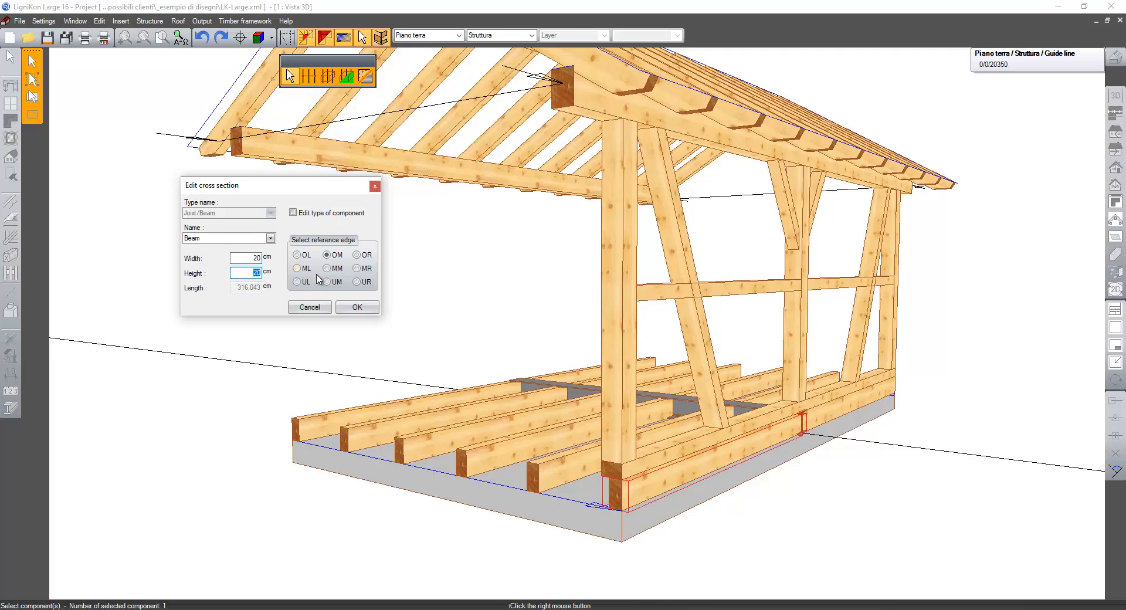
{"action": "scroll", "coordinate": [610, 492], "scroll_direction": "up", "scroll_amount": 5}
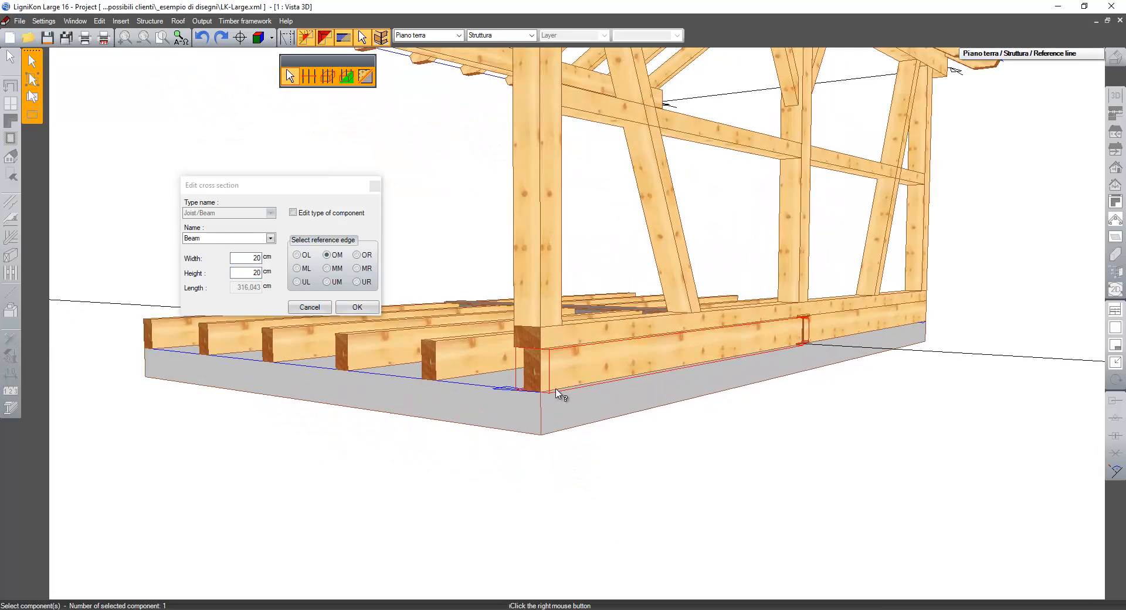
{"action": "scroll", "coordinate": [557, 394], "scroll_direction": "up", "scroll_amount": 2}
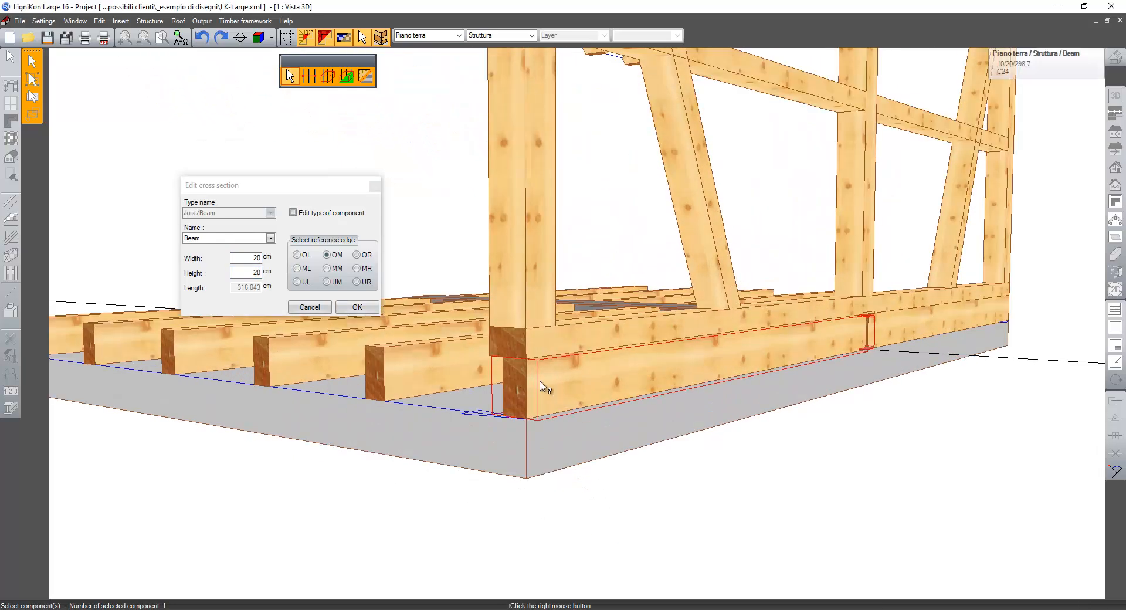
{"action": "left_click", "coordinate": [328, 268]}
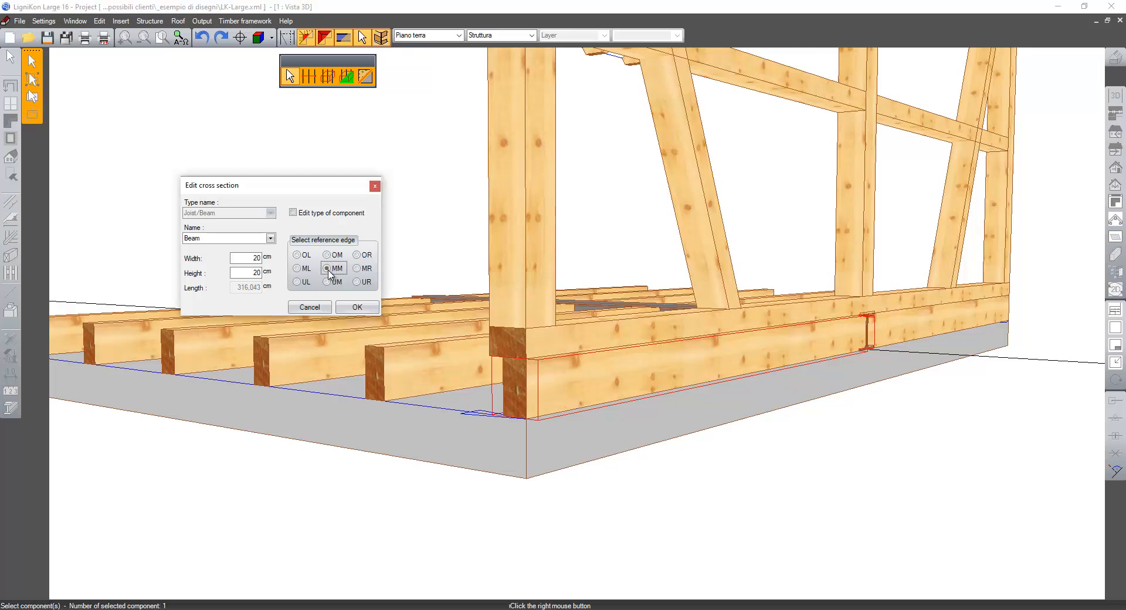
{"action": "left_click", "coordinate": [357, 269]}
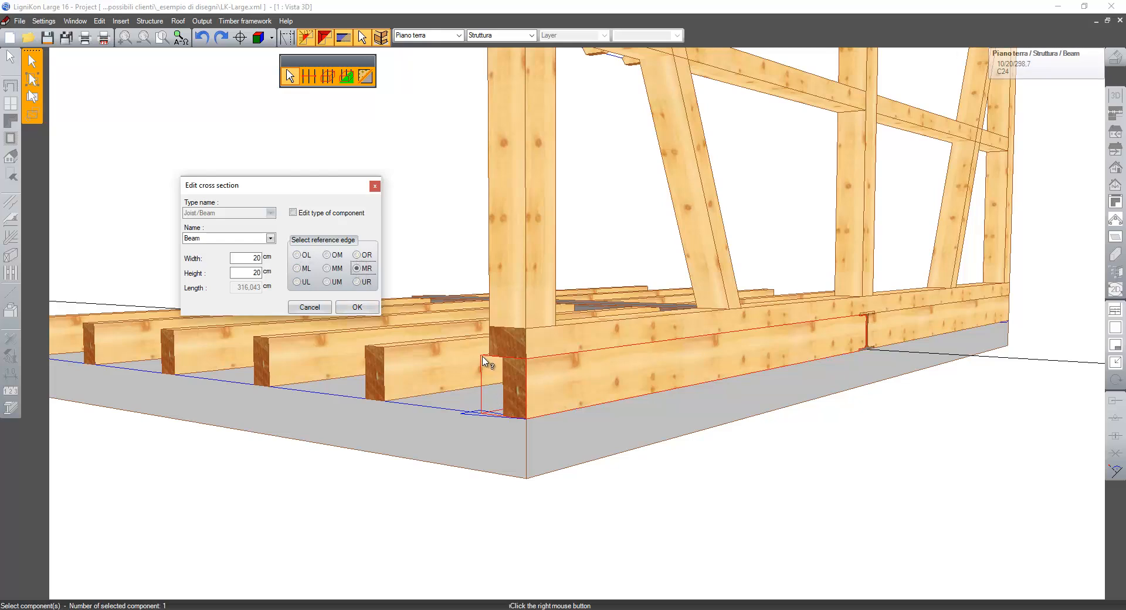
{"action": "left_click", "coordinate": [358, 307]}
- Start a second framework under the opposite purlin, spanning the full length of the edge floor beams on that side
{"action": "middle_click_drag", "start_coordinate": [568, 277], "coordinate": [488, 468]}
{"action": "scroll", "coordinate": [528, 314], "scroll_direction": "down", "scroll_amount": 3}
{"action": "middle_click_drag", "start_coordinate": [471, 397], "coordinate": [468, 289]}
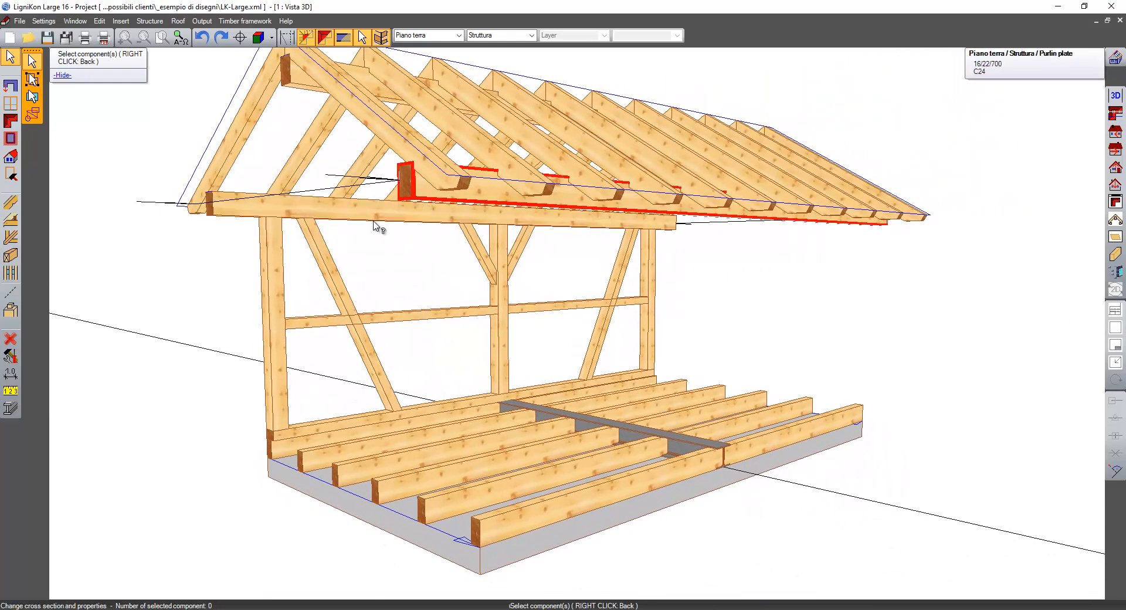
{"action": "left_click", "coordinate": [10, 255]}
{"action": "left_click", "coordinate": [35, 396]}
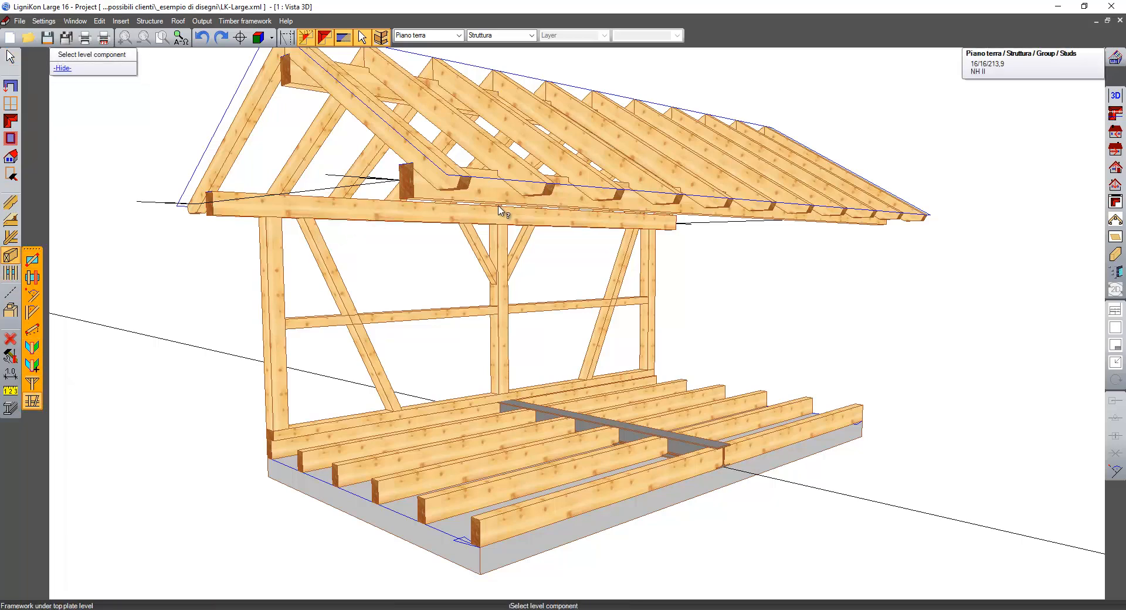
{"action": "left_click", "coordinate": [478, 515]}
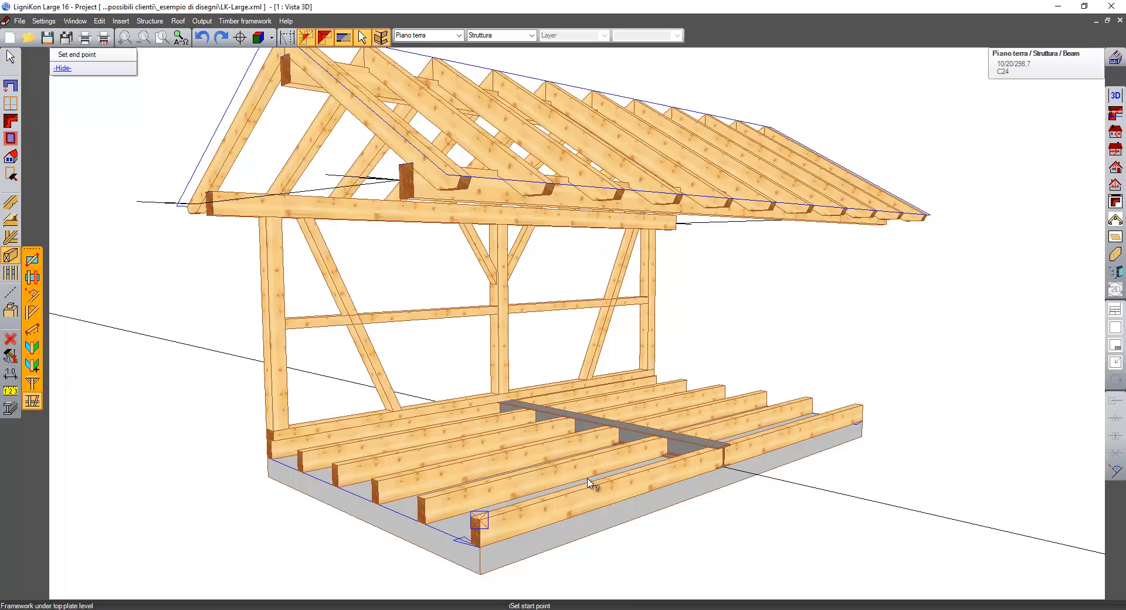
{"action": "left_click", "coordinate": [862, 405]}
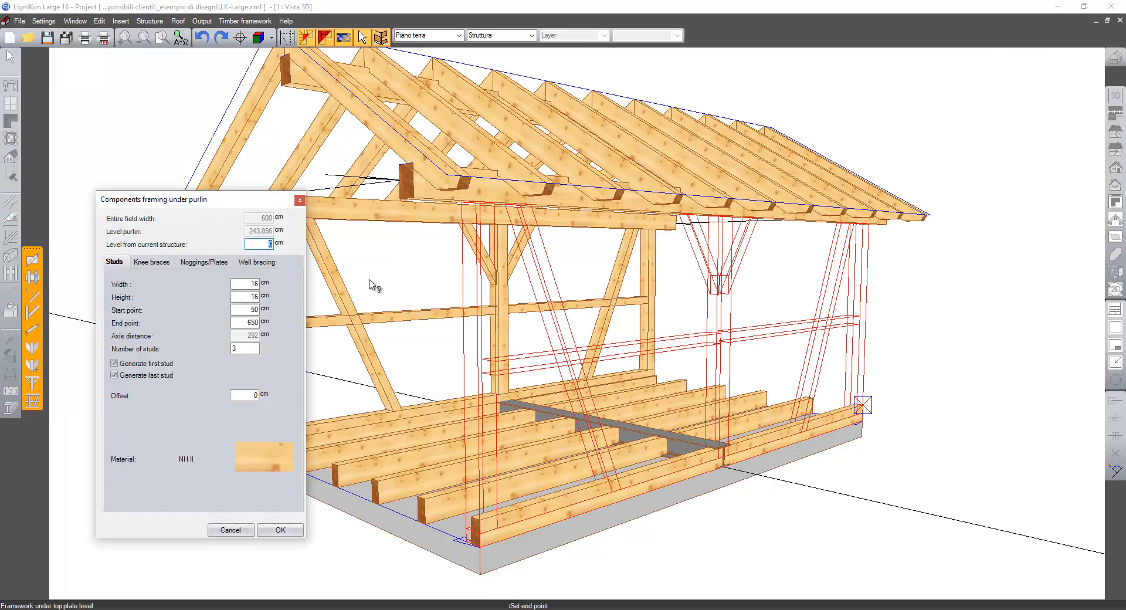
- Generate the second framework at a level of 20 cm from the current structure, with knee braces on each side of the first stud
{"action": "key", "text": "Tab"}
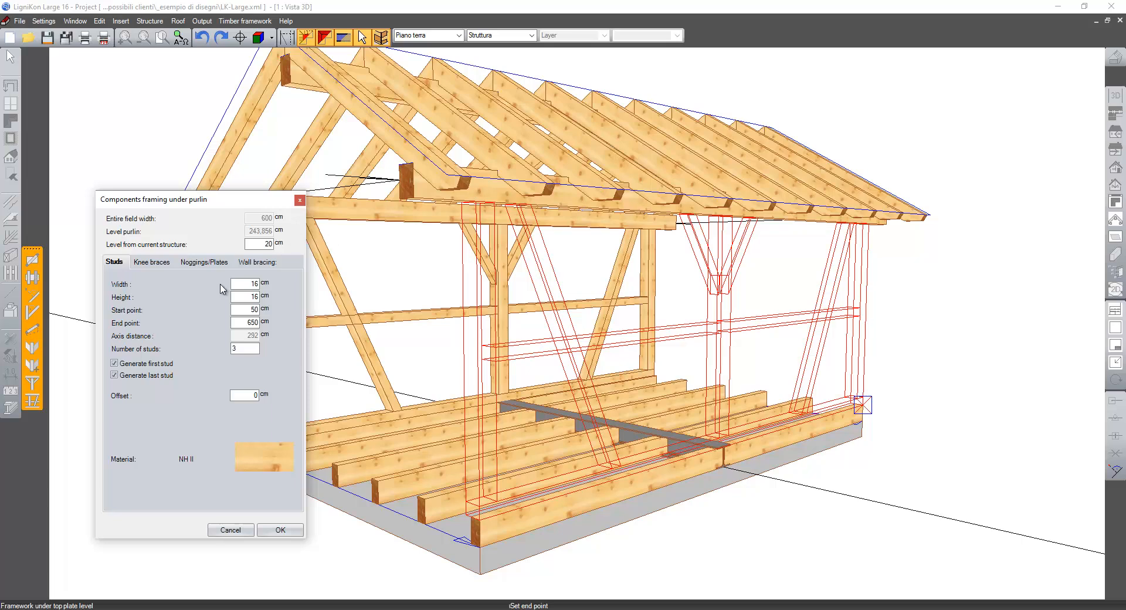
{"action": "left_click", "coordinate": [159, 263]}
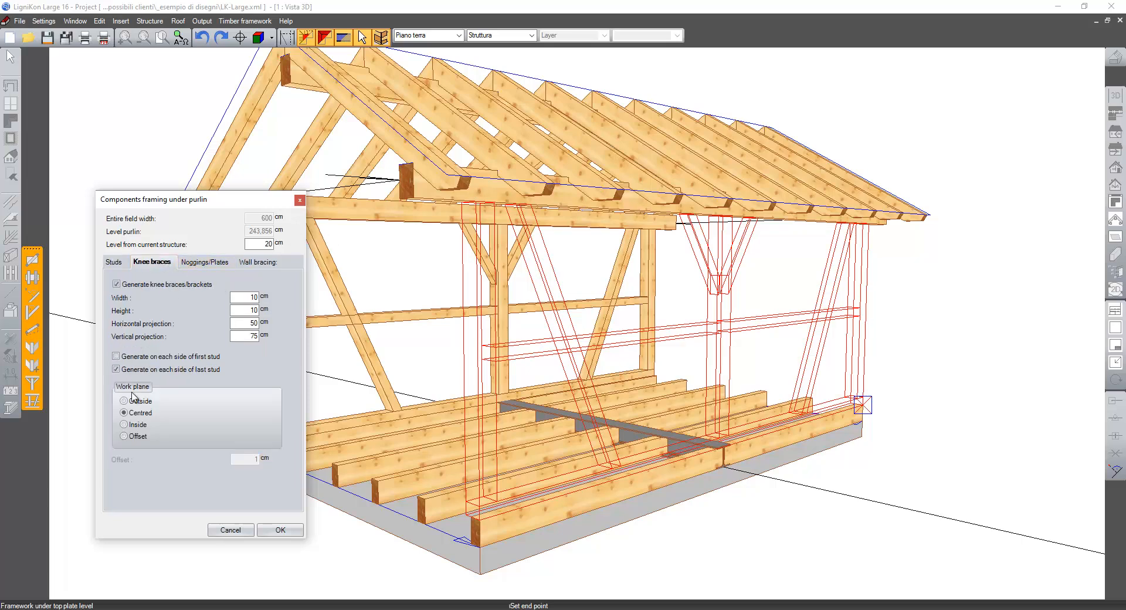
{"action": "left_click", "coordinate": [137, 359]}
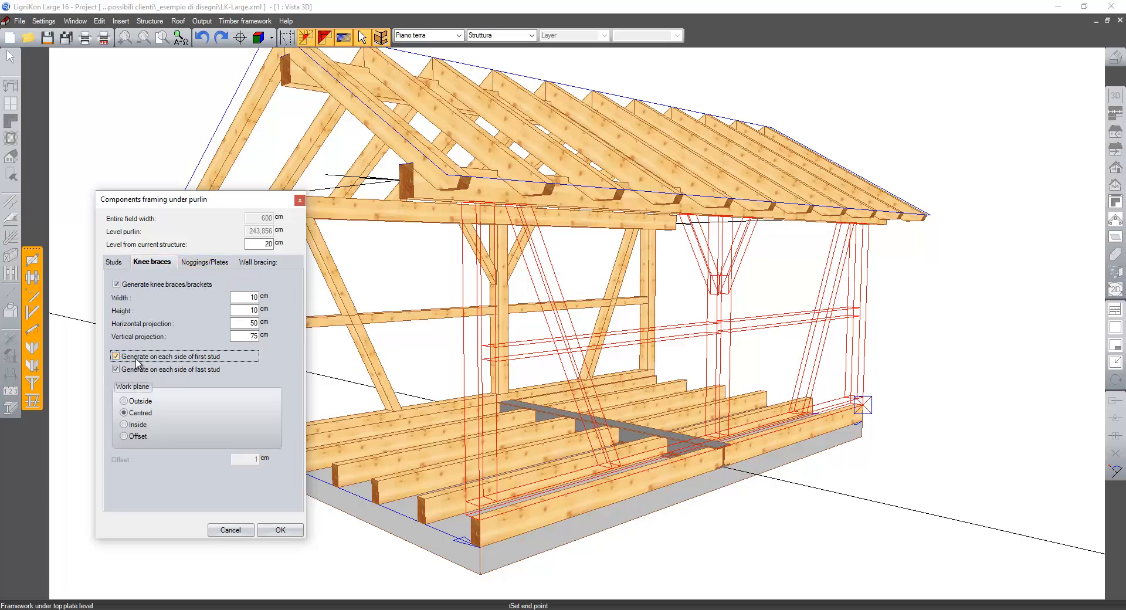
{"action": "left_click", "coordinate": [209, 265]}
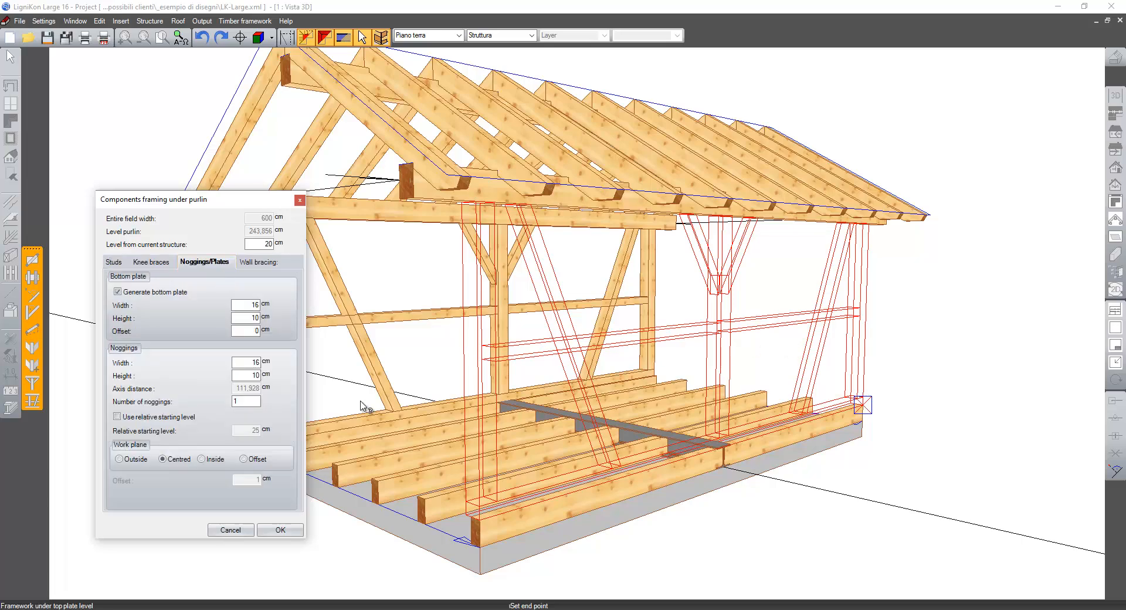
{"action": "left_click", "coordinate": [281, 531]}
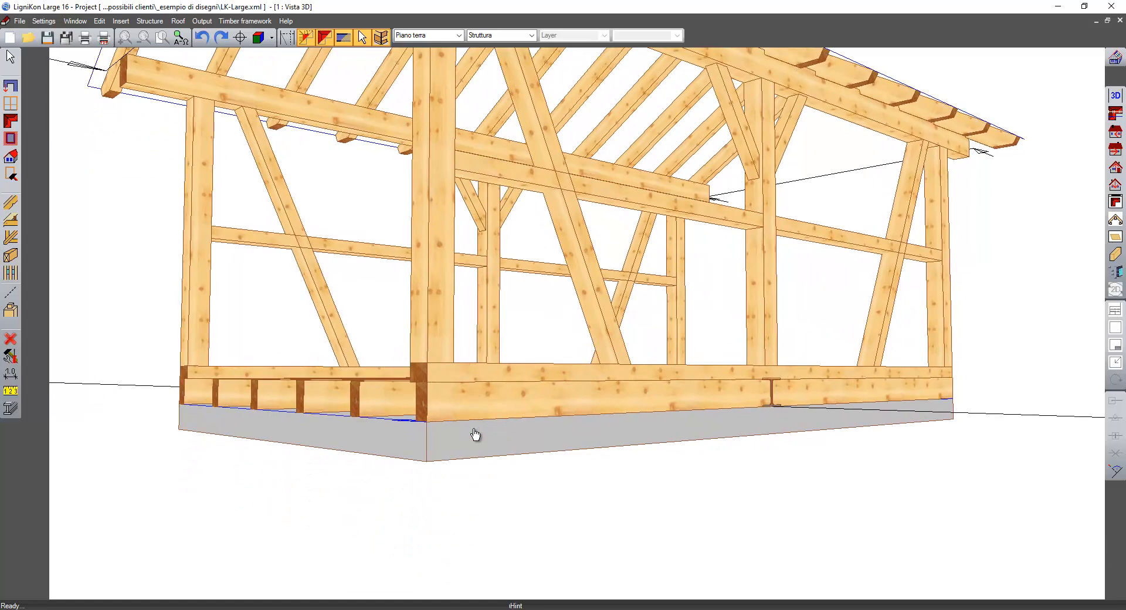
- Widen the edge floor beam under the second framework's end stud to 20 cm, using ML as the reference edge
{"action": "left_click", "coordinate": [10, 57]}
{"action": "middle_click_drag", "start_coordinate": [331, 357], "coordinate": [546, 414]}
{"action": "left_click", "coordinate": [780, 463]}
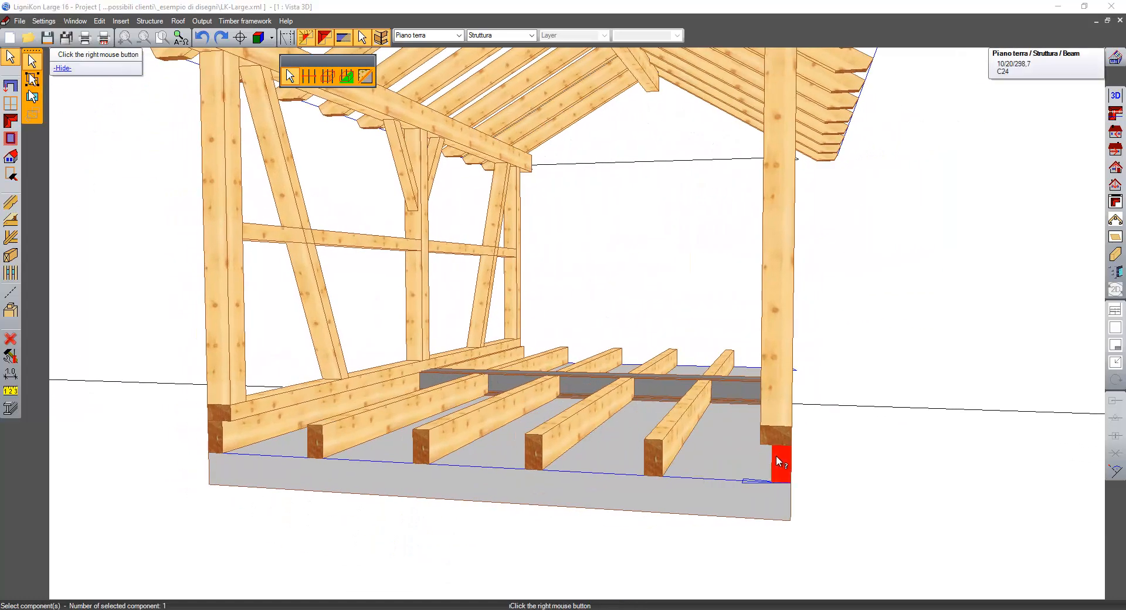
{"action": "right_click", "coordinate": [780, 463]}
{"action": "left_click_drag", "start_coordinate": [251, 274], "coordinate": [283, 278]}
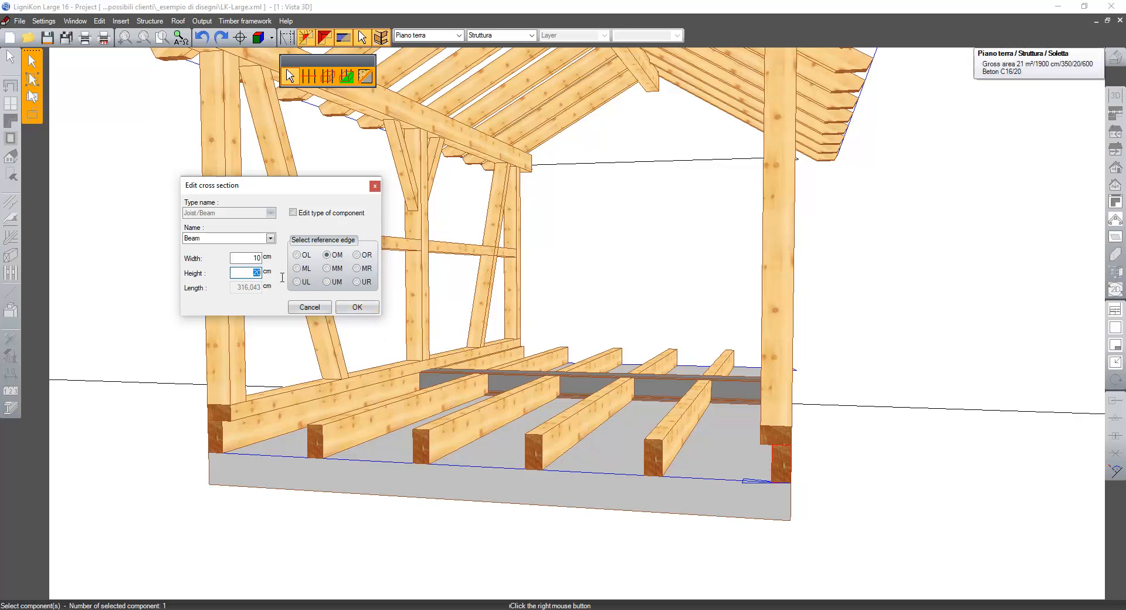
{"action": "type", "text": "20"}
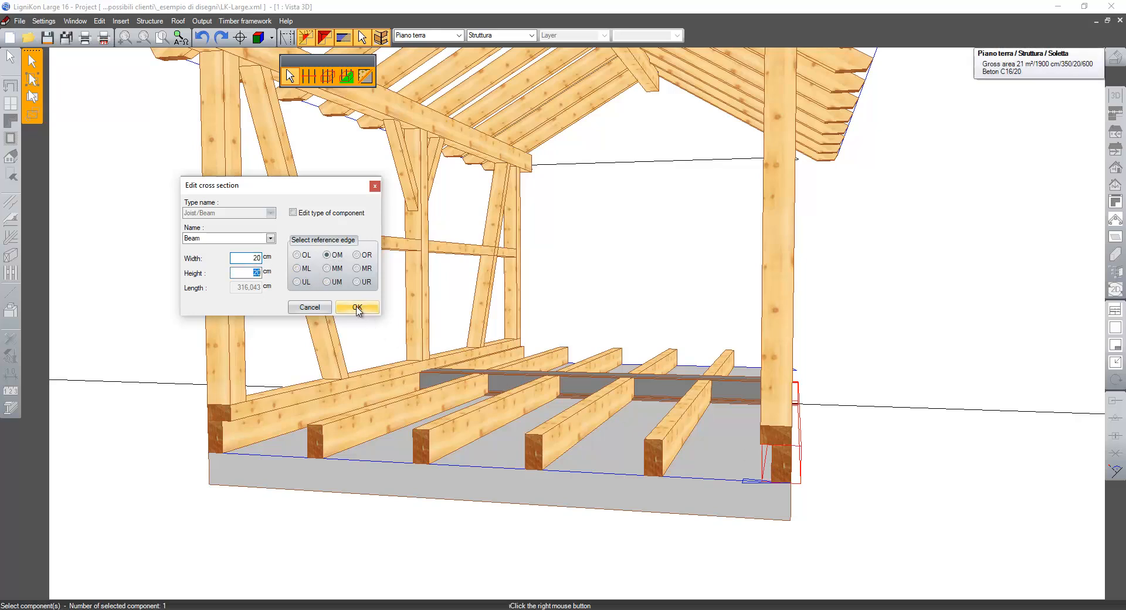
{"action": "key", "text": "Tab"}
{"action": "left_click", "coordinate": [362, 268]}
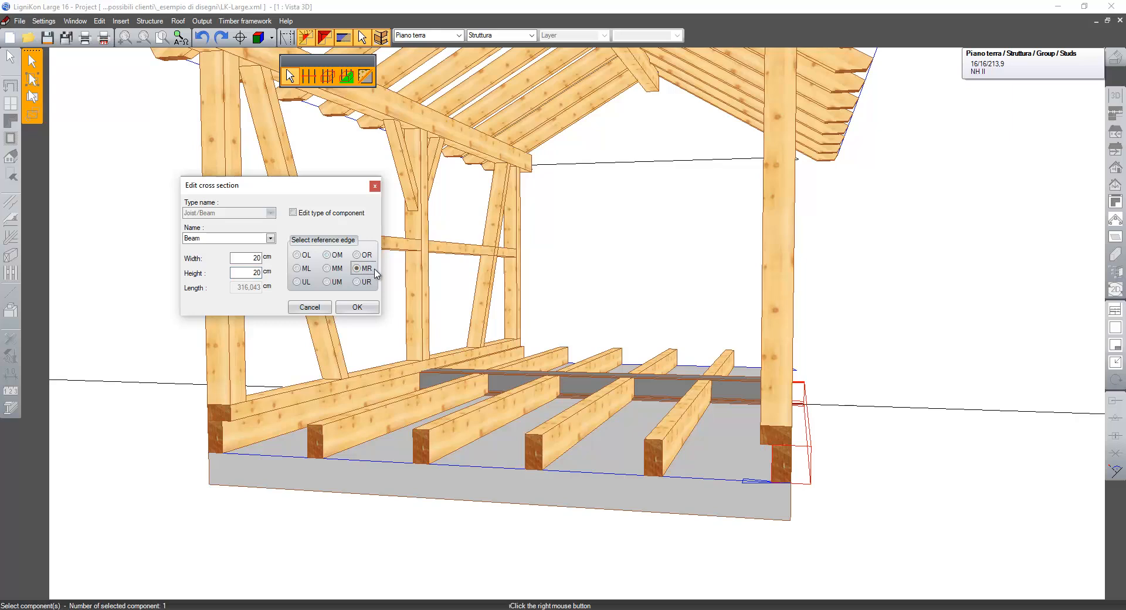
{"action": "left_click", "coordinate": [304, 270]}
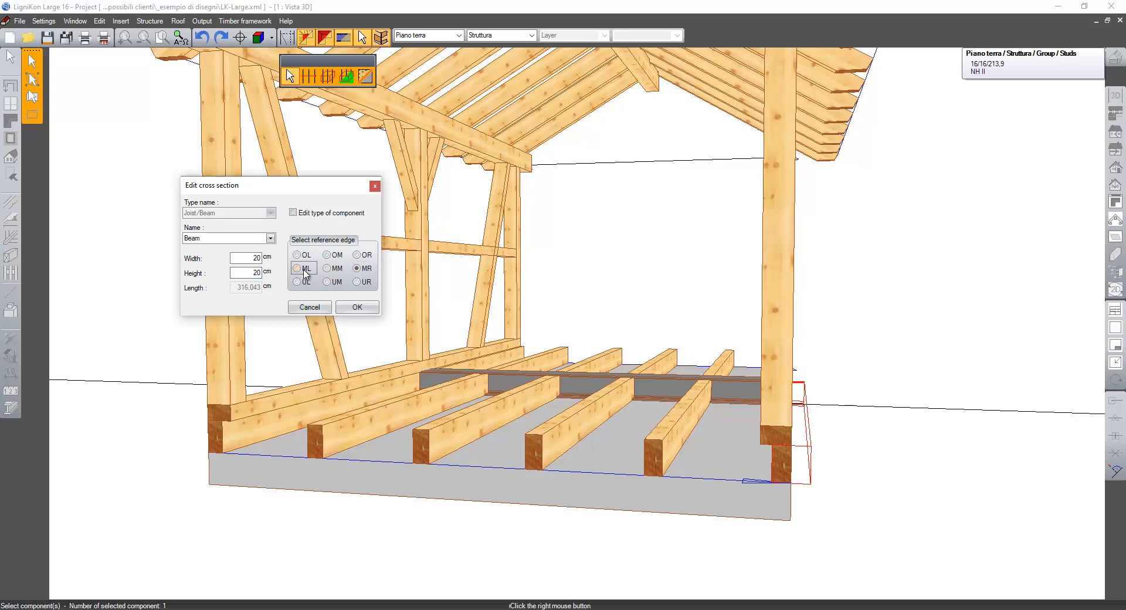
{"action": "left_click", "coordinate": [359, 307]}
- Set the opposite edge floor beam, under the first framework at the same end, to 20 cm wide with reference edge MR
{"action": "left_click", "coordinate": [230, 444]}
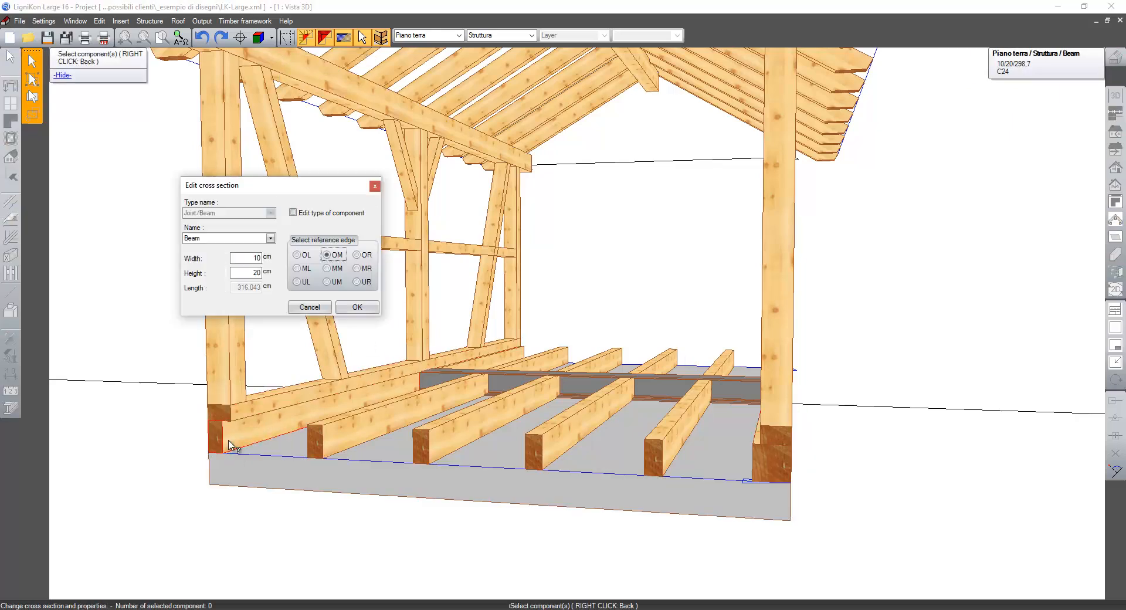
{"action": "double_click", "coordinate": [249, 259]}
{"action": "type", "text": "2"}
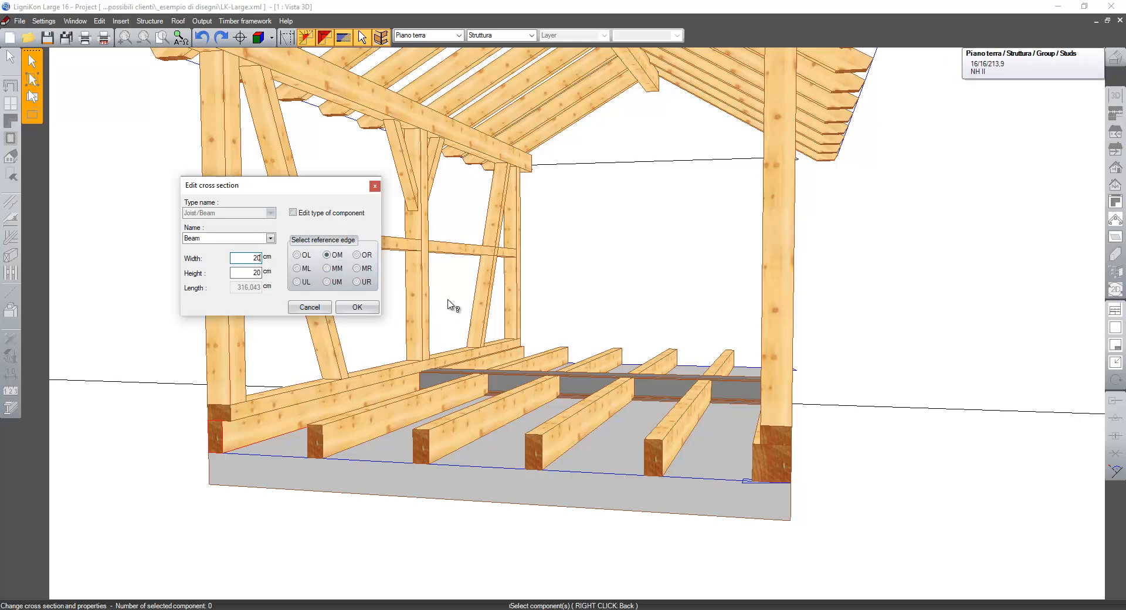
{"action": "left_click", "coordinate": [373, 268]}
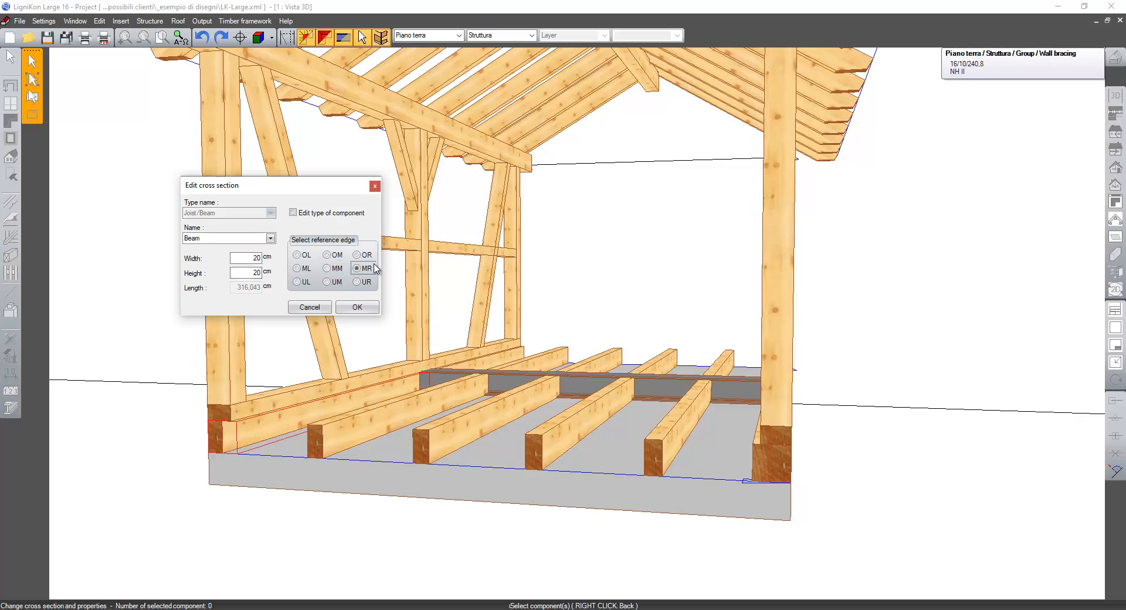
{"action": "left_click", "coordinate": [359, 308]}
- Widen the remaining 10 cm edge floor beam, under the second framework at the other end, to 20 cm with reference edge ML
{"action": "middle_click_drag", "start_coordinate": [417, 319], "coordinate": [267, 323]}
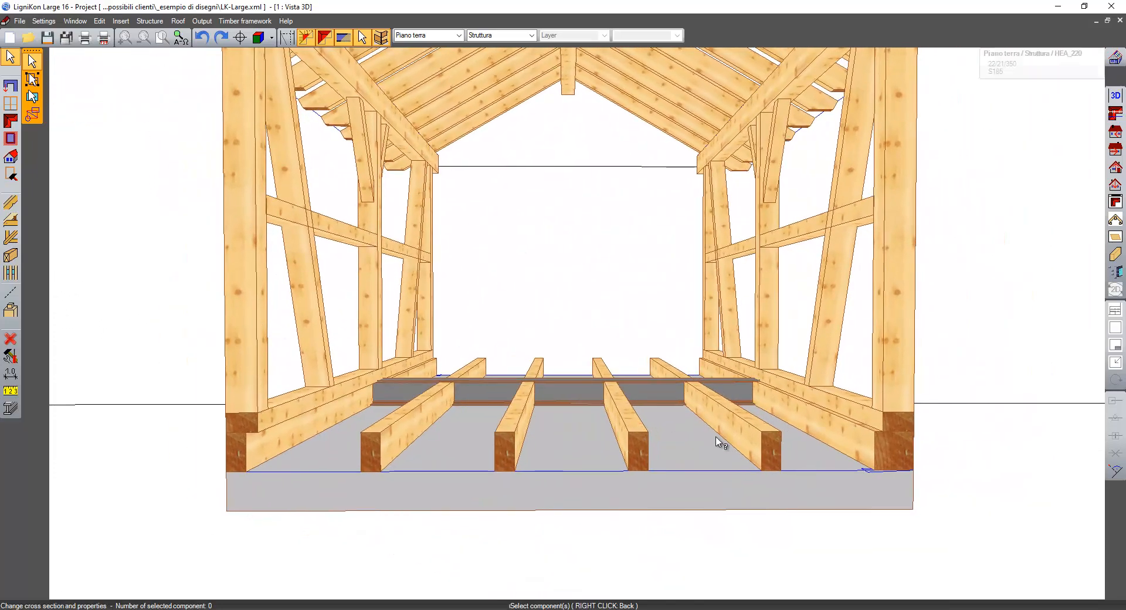
{"action": "left_click", "coordinate": [240, 449]}
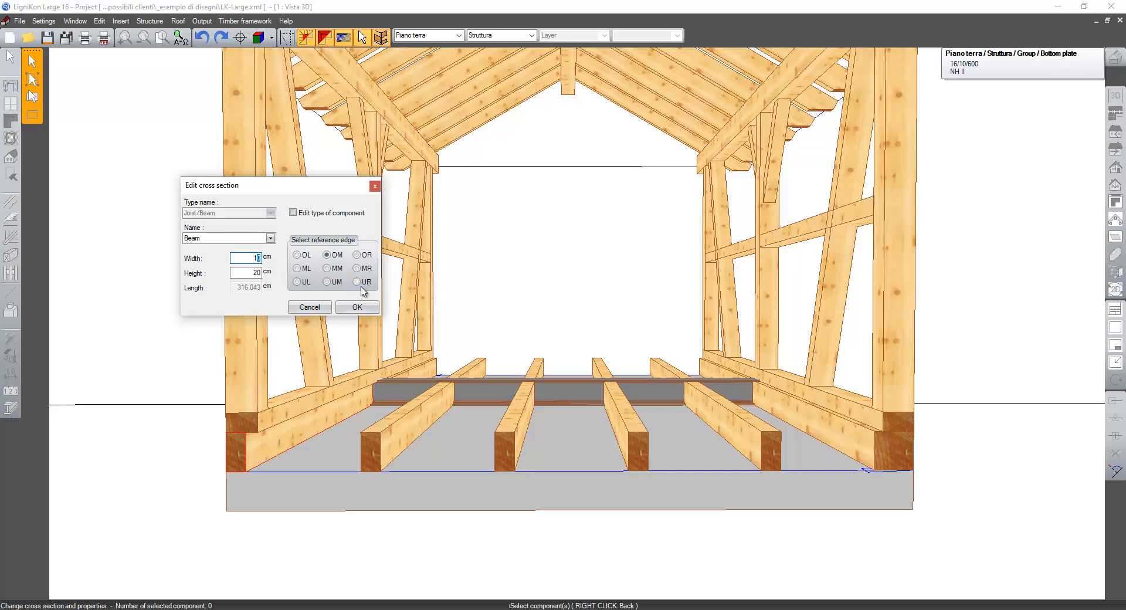
{"action": "type", "text": "20"}
{"action": "key", "text": "Tab"}
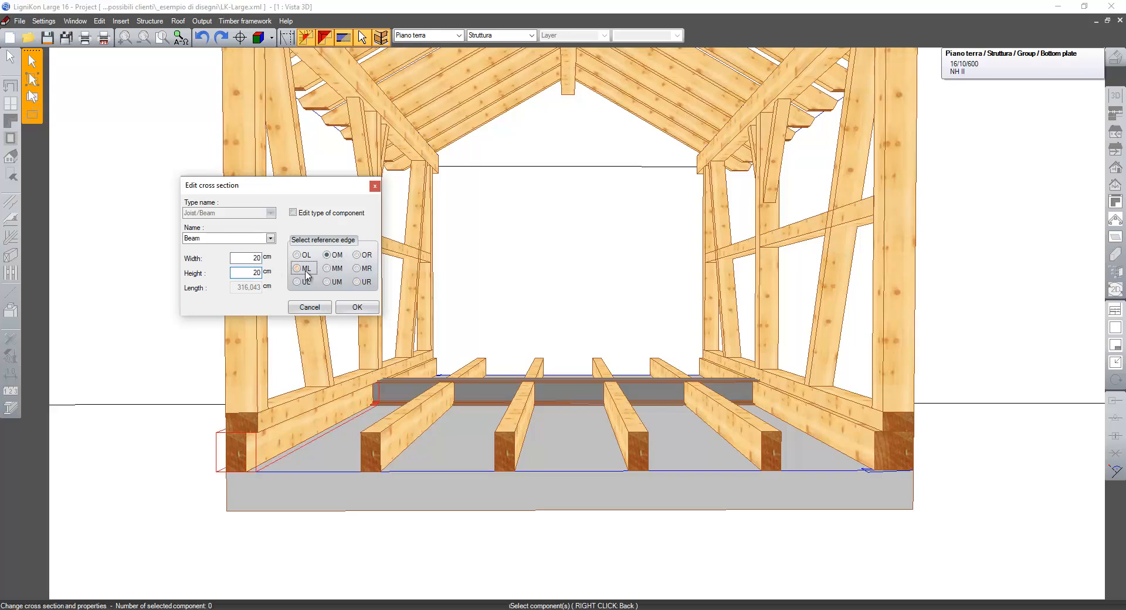
{"action": "left_click", "coordinate": [298, 268]}
{"action": "left_click", "coordinate": [357, 306]}
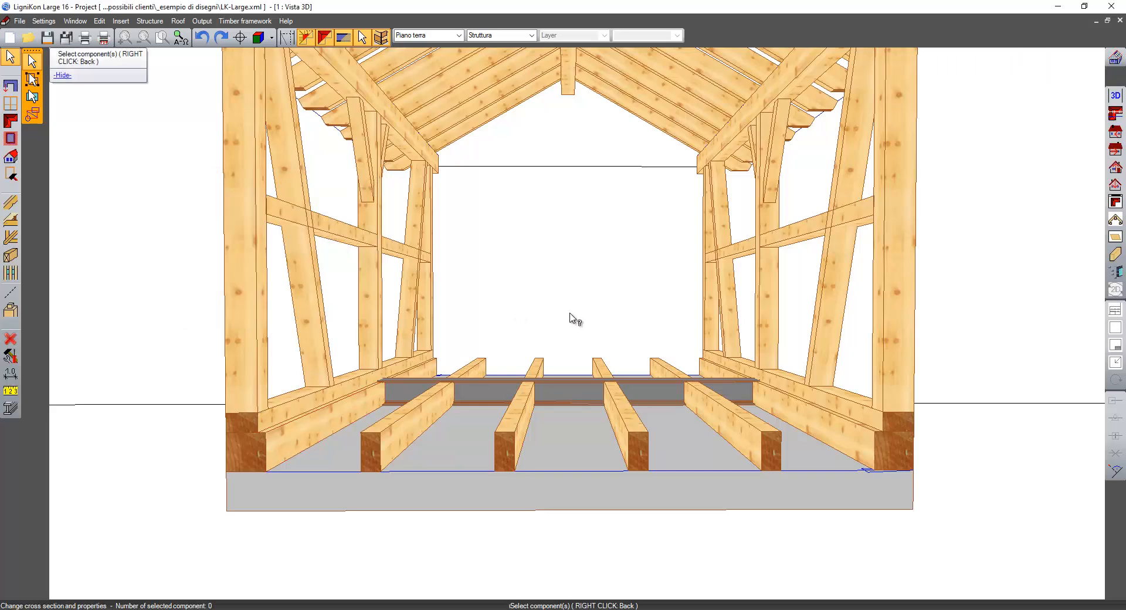
{"action": "middle_click_drag", "start_coordinate": [573, 320], "coordinate": [329, 355]}
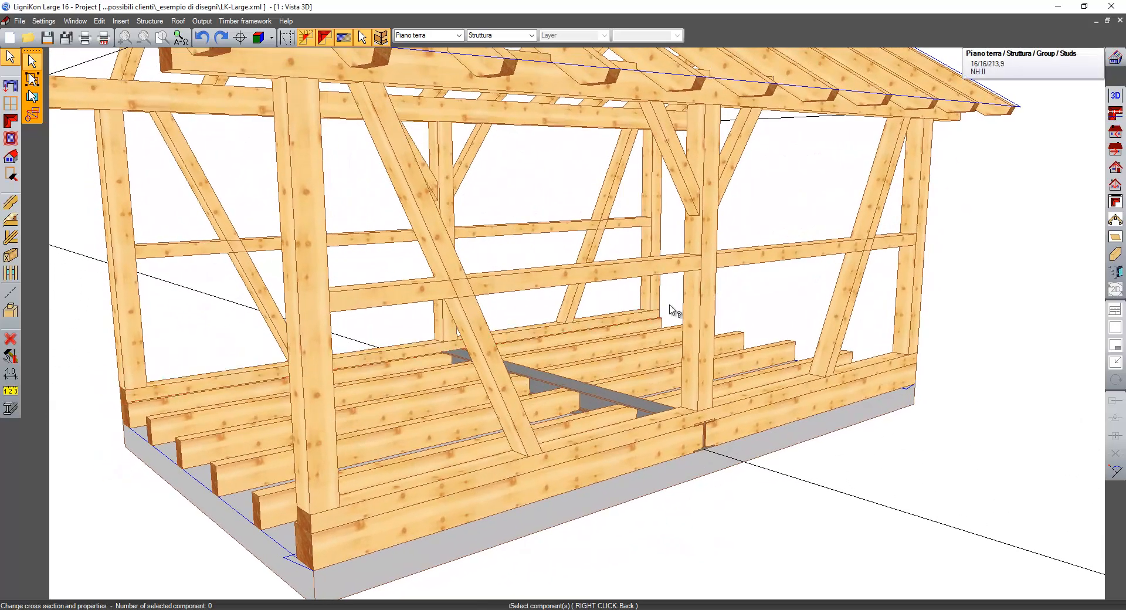
{"action": "right_click", "coordinate": [790, 294]}
{"action": "scroll", "coordinate": [790, 295], "scroll_direction": "down", "scroll_amount": 2}
{"action": "middle_click_drag", "start_coordinate": [484, 267], "coordinate": [620, 325]}
{"action": "left_click", "coordinate": [14, 257]}
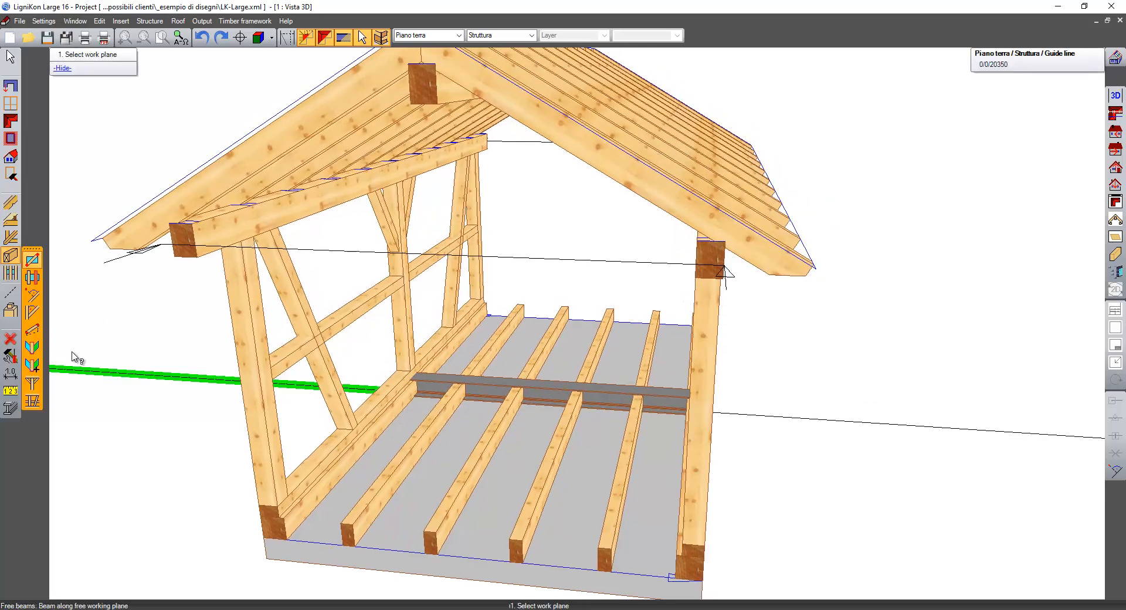
{"action": "left_click", "coordinate": [33, 384]}
{"action": "middle_click_drag", "start_coordinate": [440, 537], "coordinate": [485, 467]}
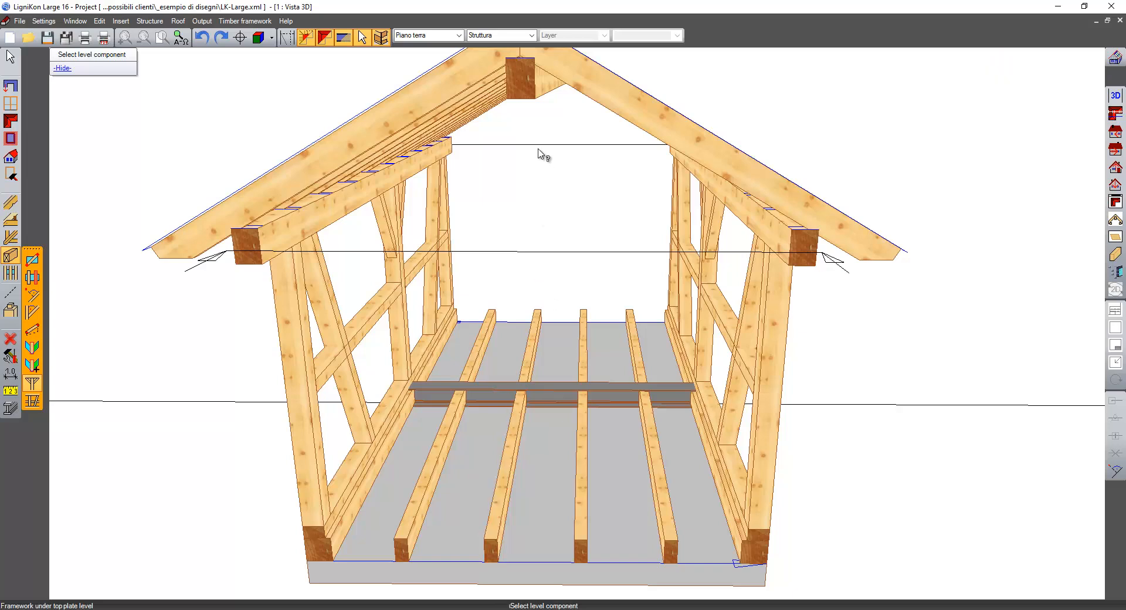
{"action": "left_click", "coordinate": [519, 82]}
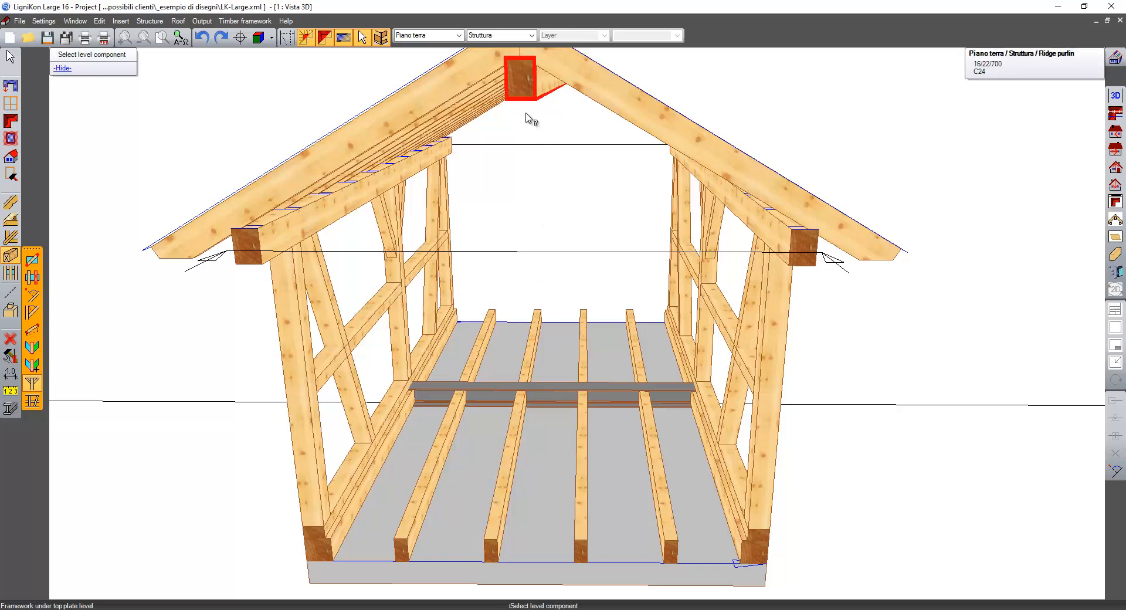
{"action": "left_click", "coordinate": [533, 549]}
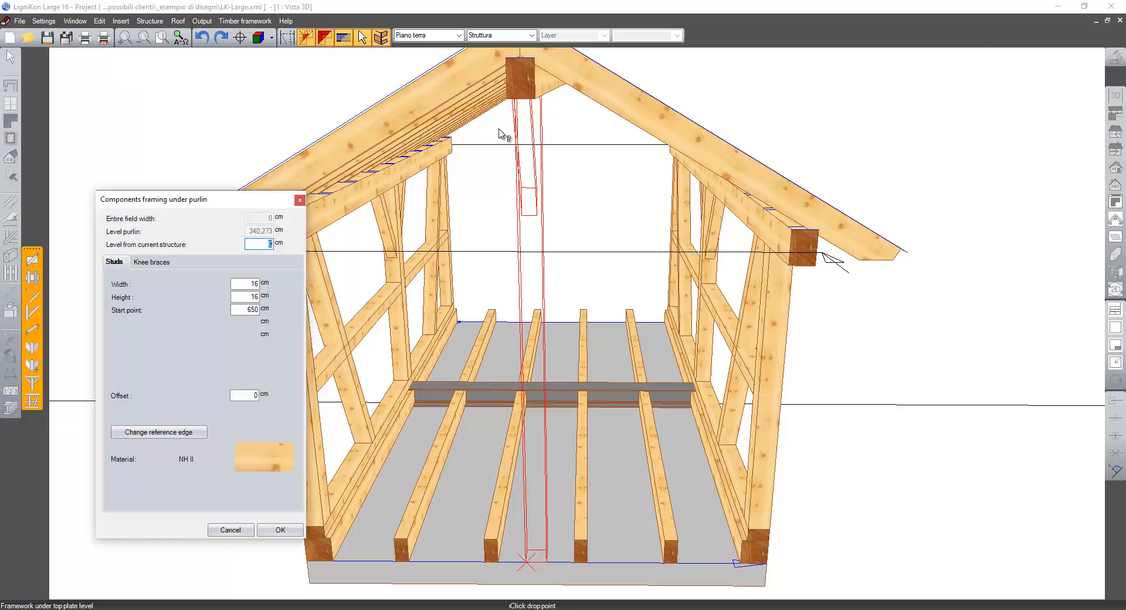
{"action": "left_click", "coordinate": [230, 531]}
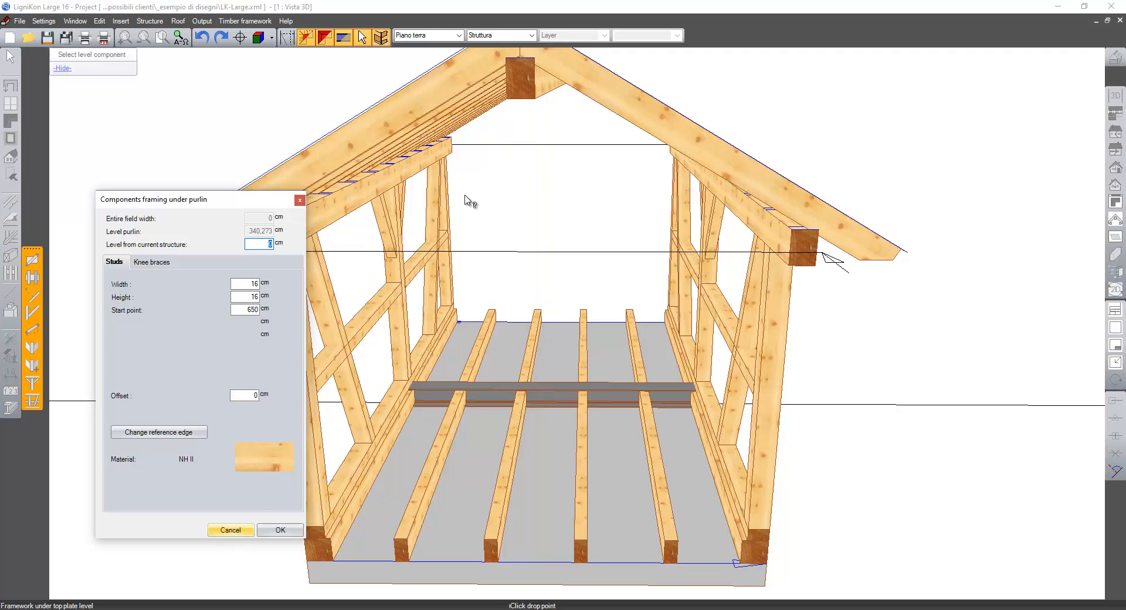
{"action": "left_click", "coordinate": [520, 97]}
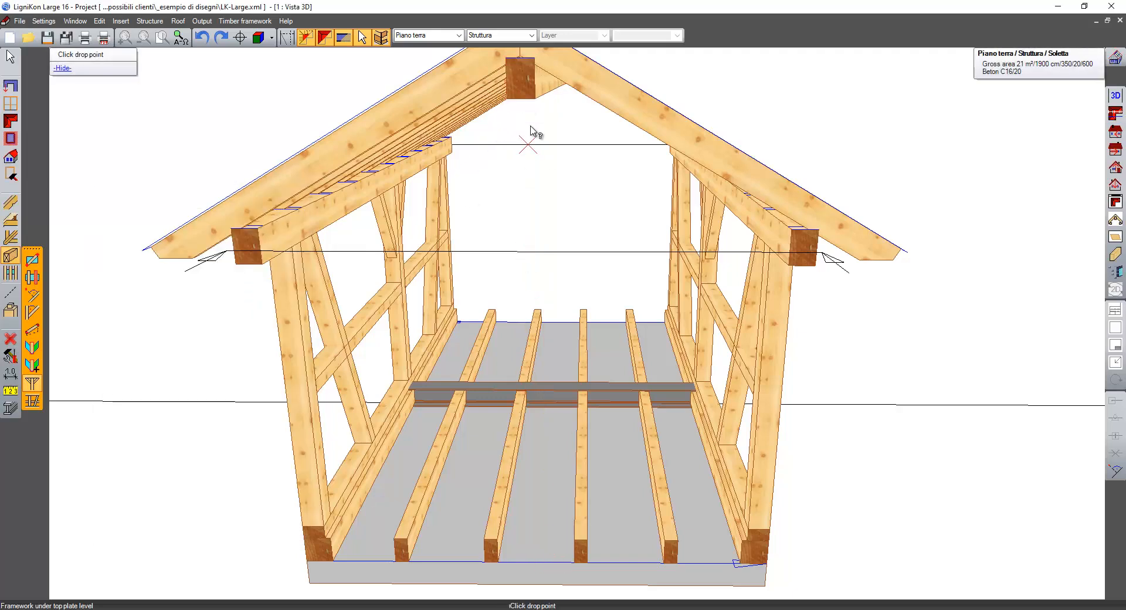
{"action": "left_click", "coordinate": [535, 100]}
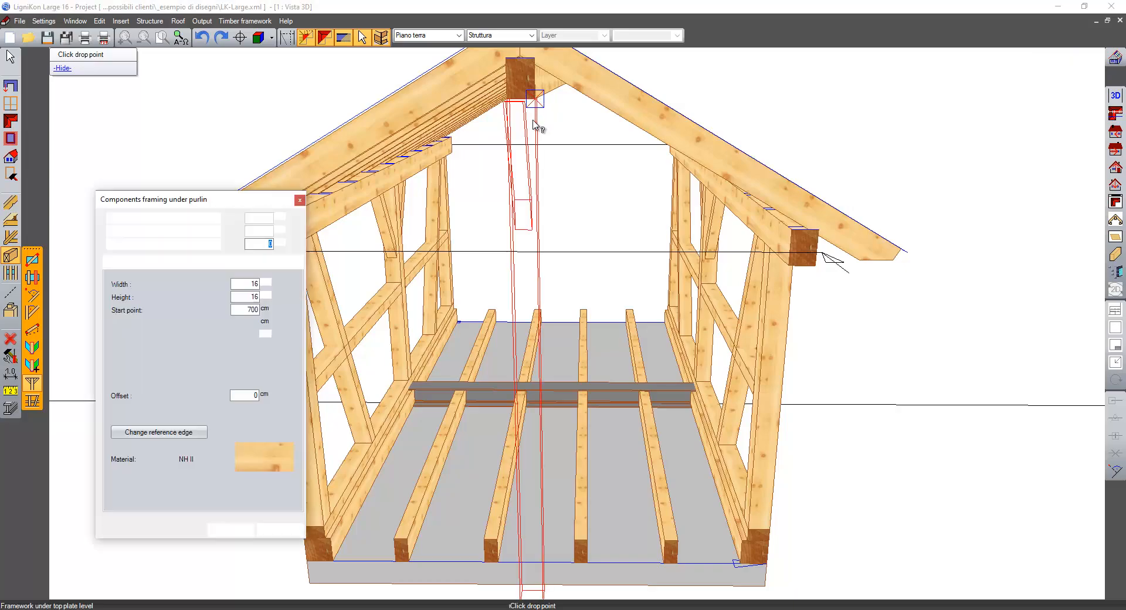
{"action": "middle_click_drag", "start_coordinate": [485, 246], "coordinate": [756, 361]}
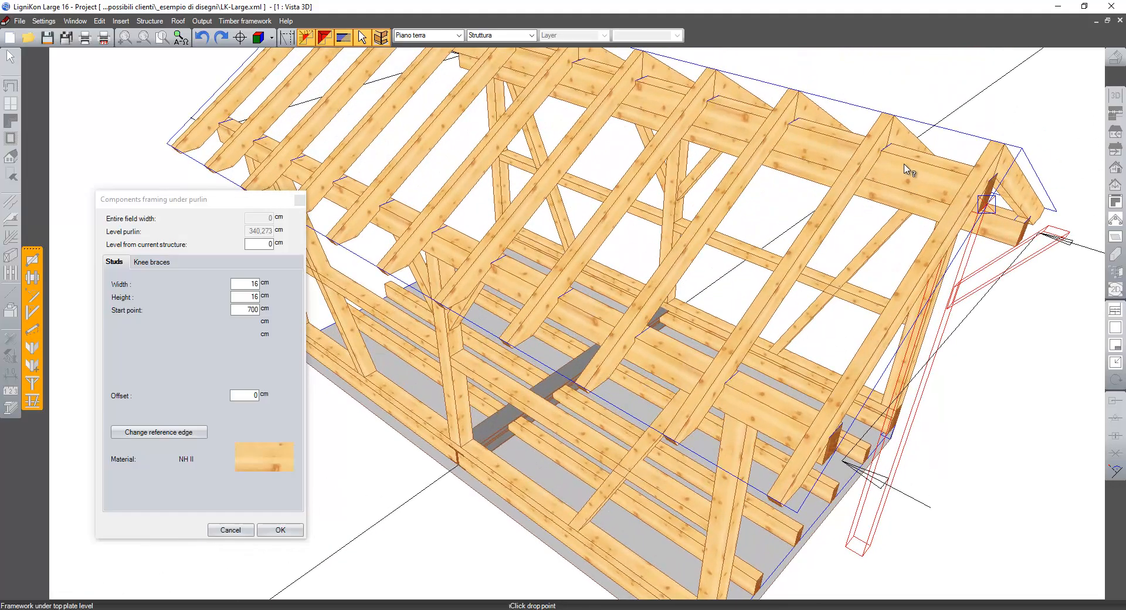
{"action": "middle_click_drag", "start_coordinate": [908, 170], "coordinate": [656, 125]}
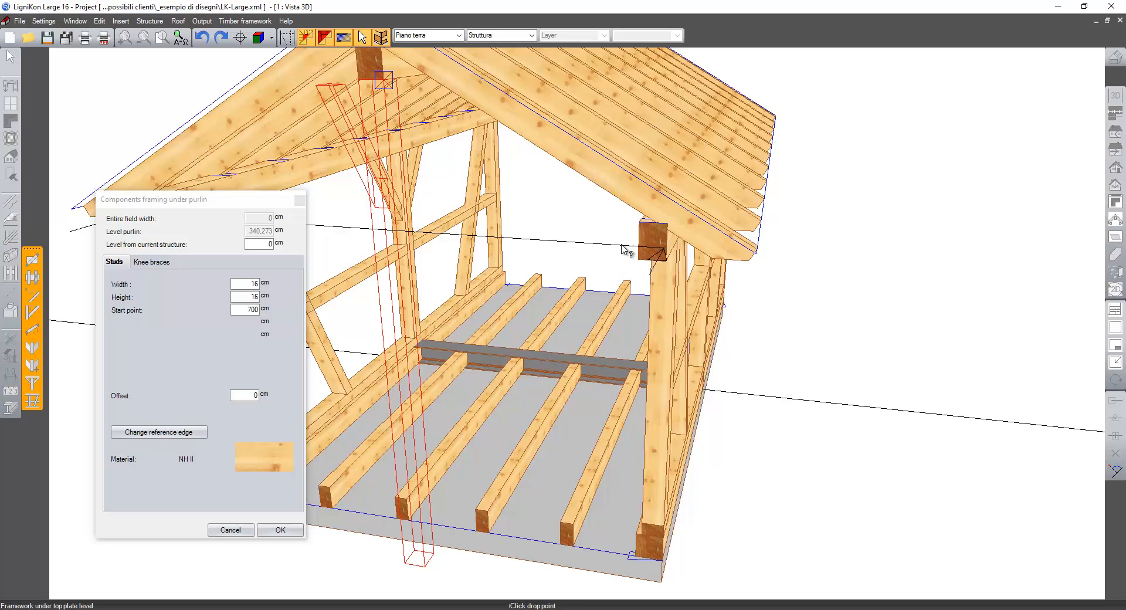
{"action": "middle_click_drag", "start_coordinate": [621, 245], "coordinate": [586, 248]}
{"action": "left_click", "coordinate": [239, 525]}
{"action": "middle_click_drag", "start_coordinate": [339, 485], "coordinate": [395, 420]}
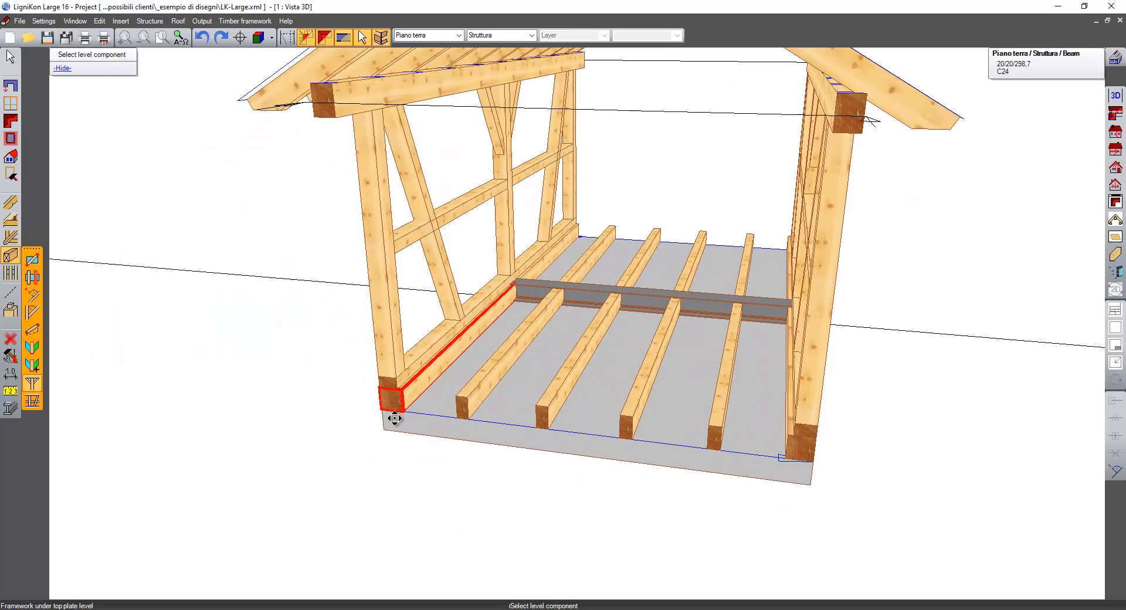
- Create a parallel guide line along the top end edge of the floor beams, at a distance of 0 cm with 1 copy
{"action": "left_click", "coordinate": [10, 291]}
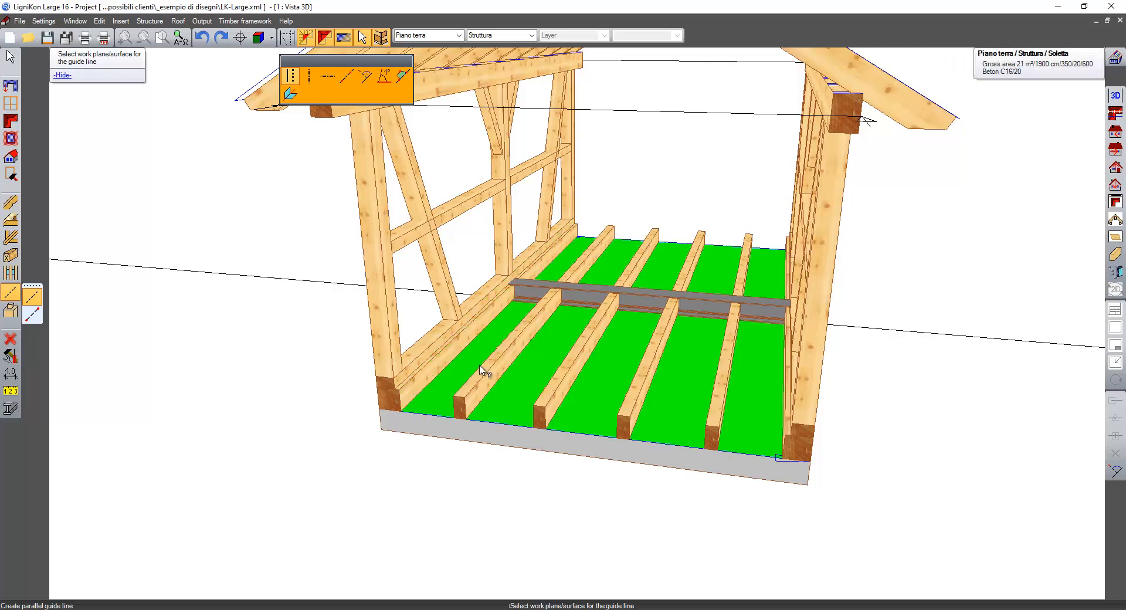
{"action": "left_click", "coordinate": [467, 400]}
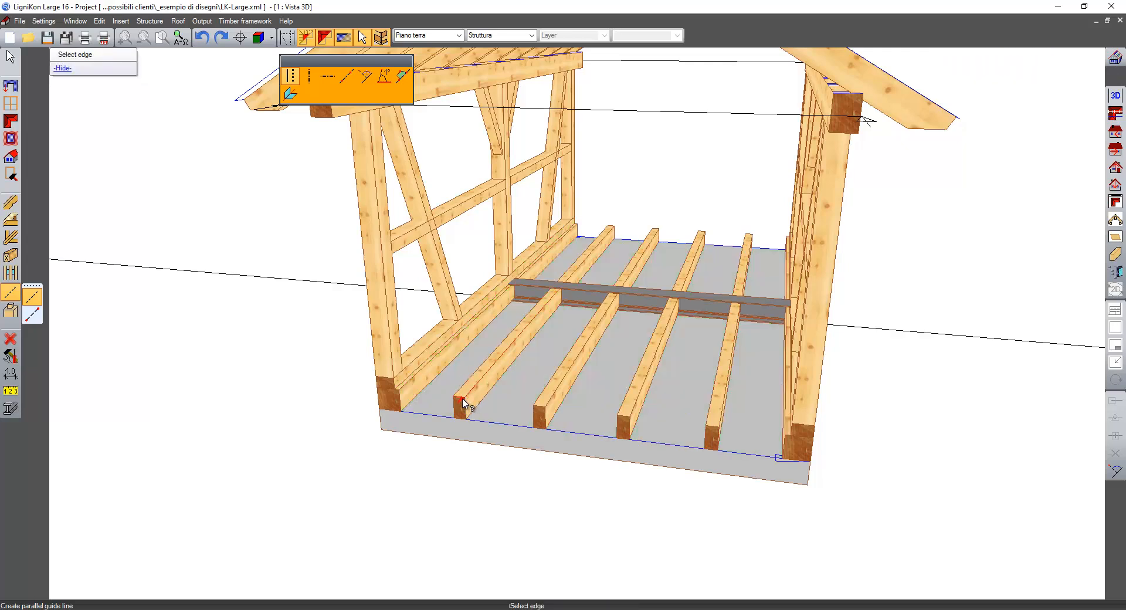
{"action": "left_click", "coordinate": [462, 403]}
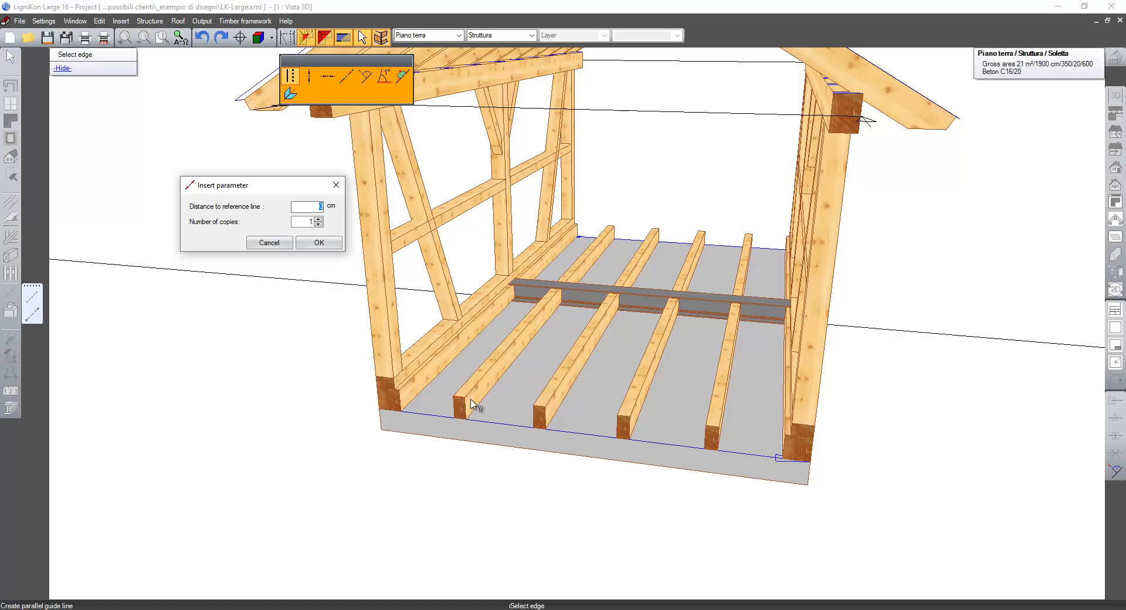
{"action": "left_click", "coordinate": [321, 243]}
- Add a vertical guide line on the ridge purlin's end face, parallel to its side edge
{"action": "scroll", "coordinate": [596, 411], "scroll_direction": "down", "scroll_amount": 5}
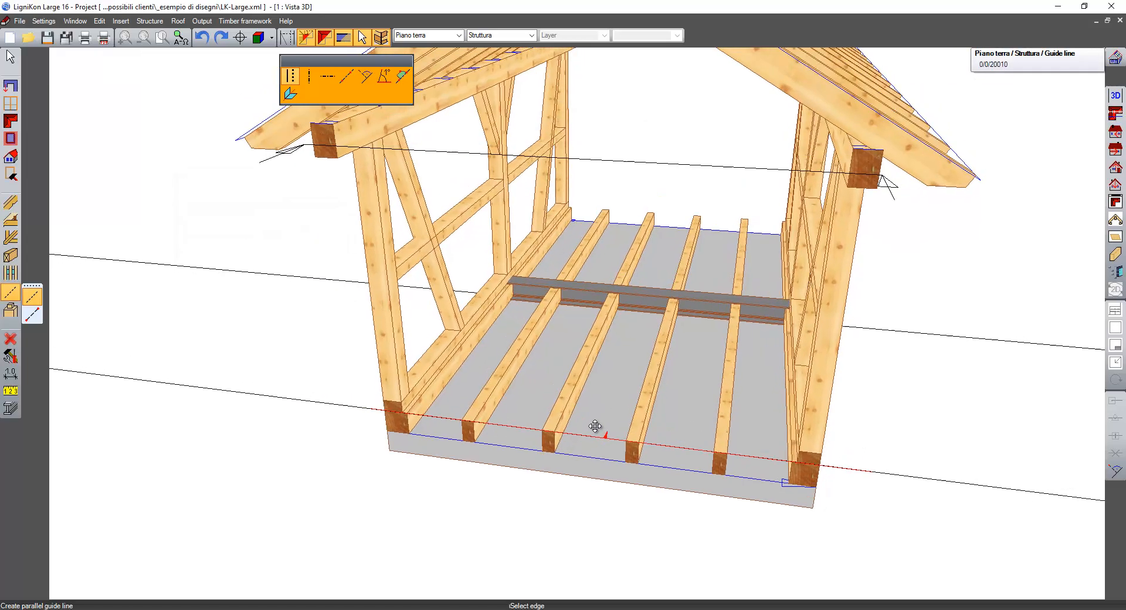
{"action": "scroll", "coordinate": [574, 446], "scroll_direction": "down", "scroll_amount": 5}
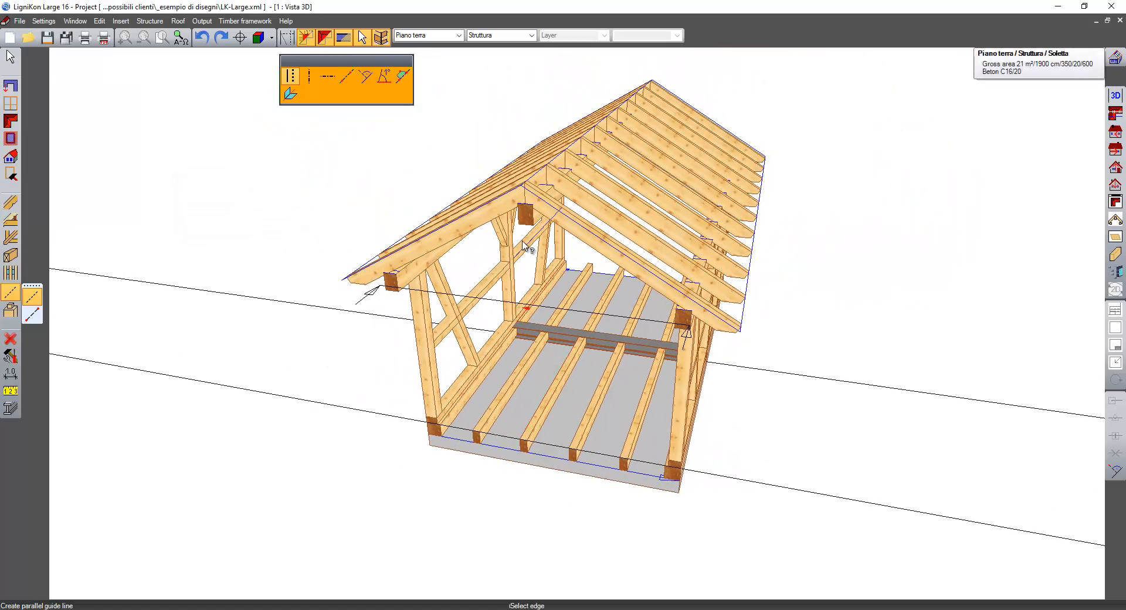
{"action": "left_click", "coordinate": [524, 223]}
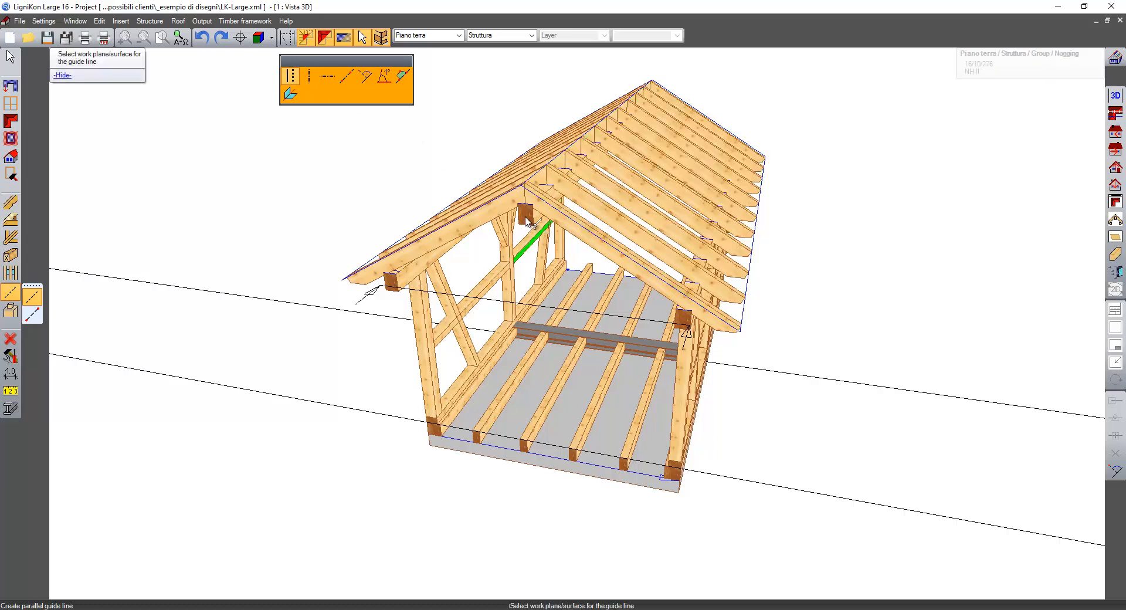
{"action": "left_click", "coordinate": [524, 447]}
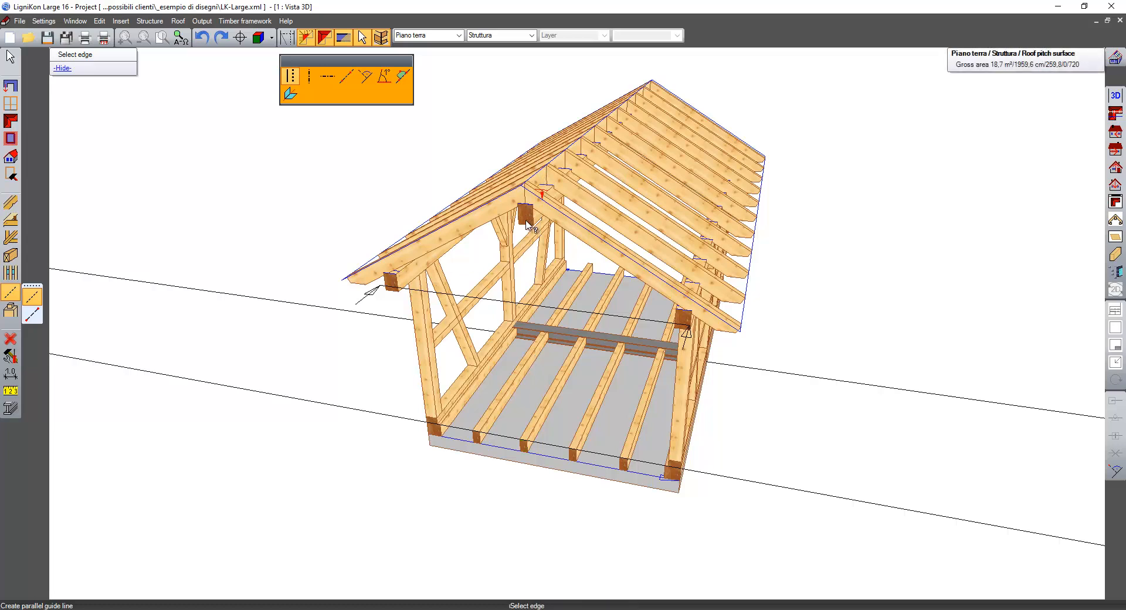
{"action": "scroll", "coordinate": [519, 210], "scroll_direction": "up", "scroll_amount": 4}
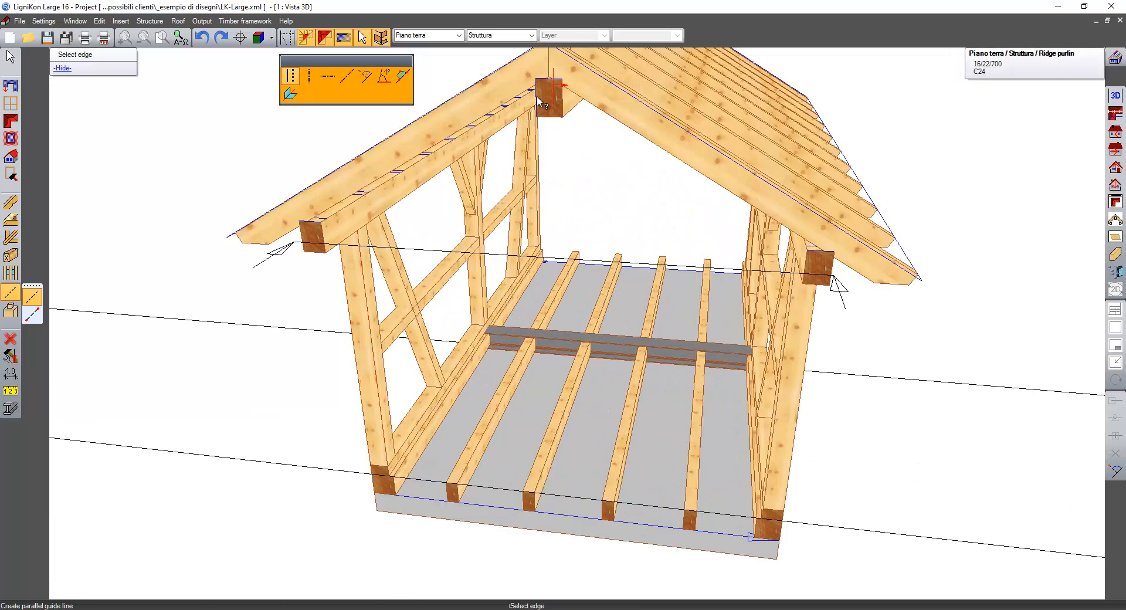
{"action": "left_click", "coordinate": [538, 101]}
{"action": "left_click", "coordinate": [562, 105]}
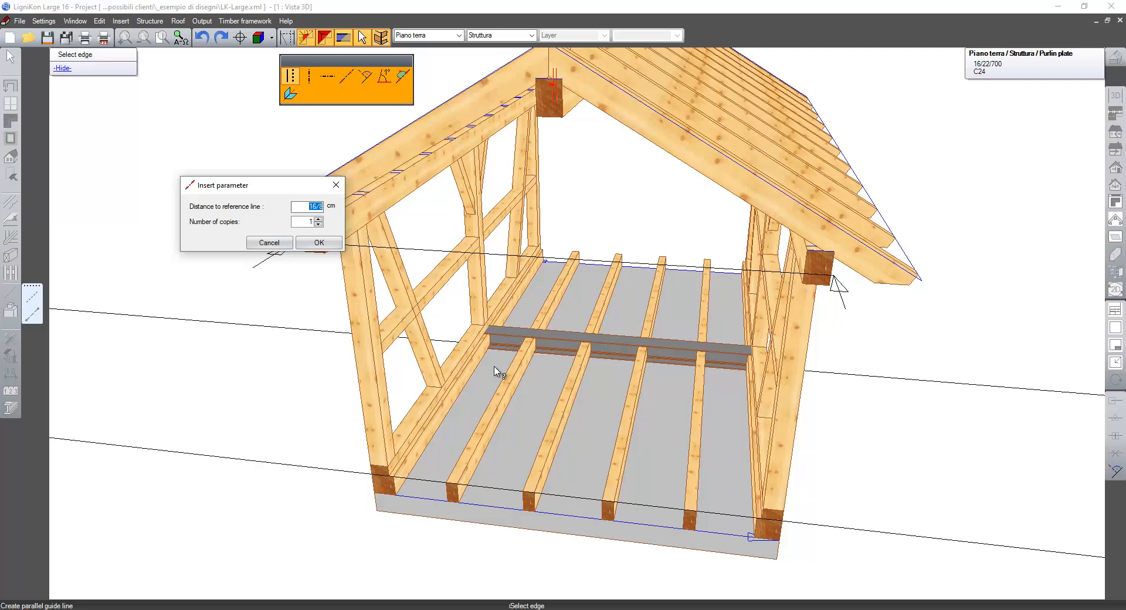
{"action": "double_click", "coordinate": [319, 206]}
{"action": "left_click", "coordinate": [326, 243]}
{"action": "middle_click_drag", "start_coordinate": [528, 285], "coordinate": [497, 273]}
{"action": "key", "text": "Escape"}
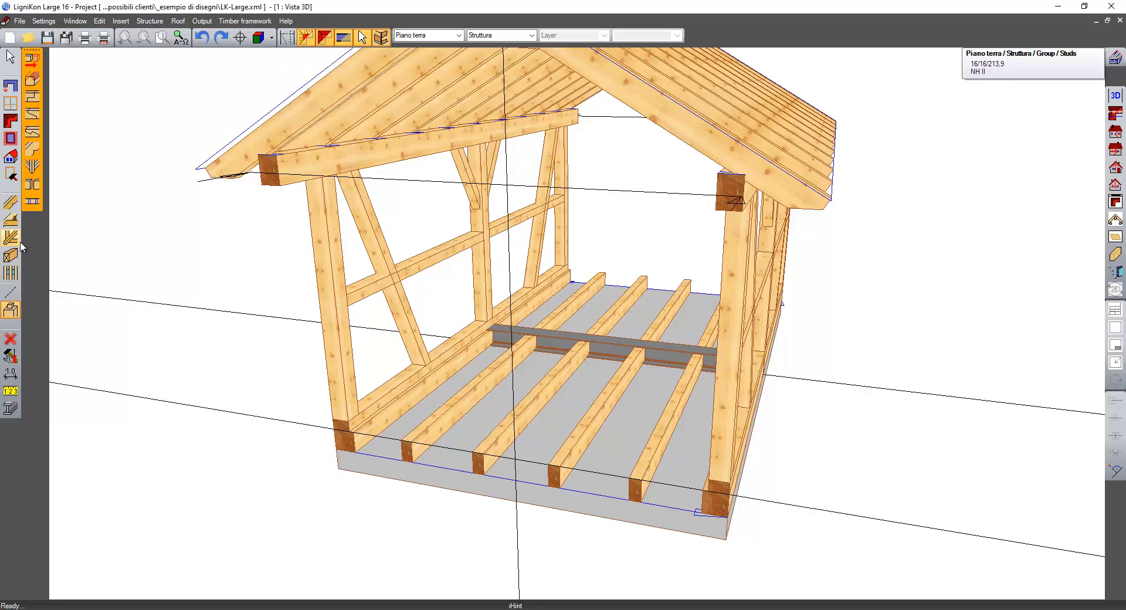
- Start a framework under the ridge purlin at the intersection of the two guide lines, with knee braces on each side of the first stud
{"action": "left_click", "coordinate": [13, 258]}
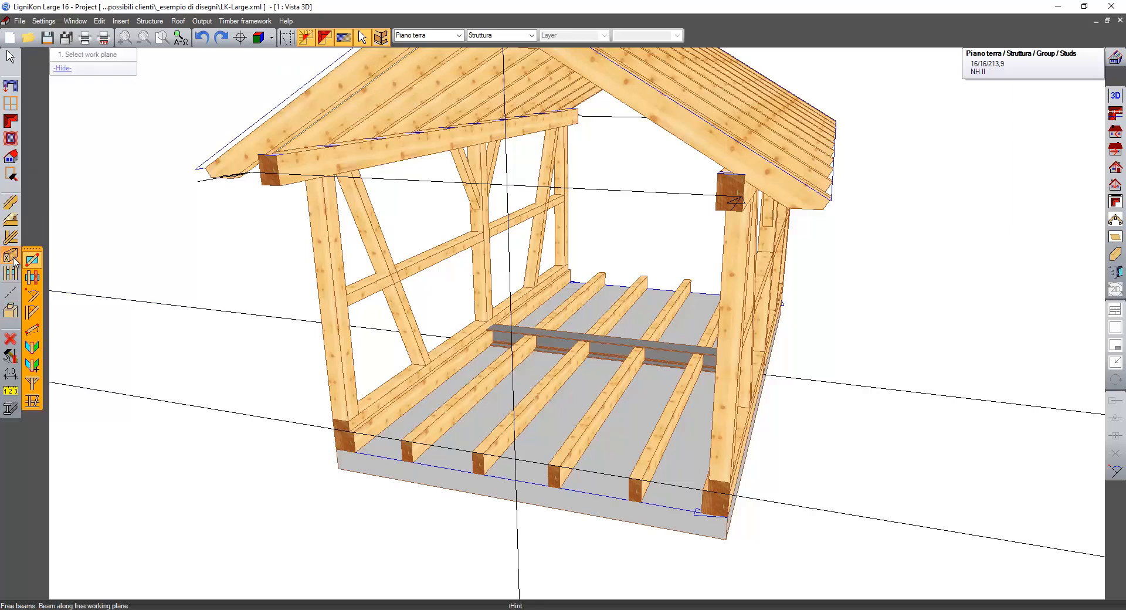
{"action": "left_click", "coordinate": [32, 384]}
{"action": "middle_click_drag", "start_coordinate": [509, 187], "coordinate": [484, 148]}
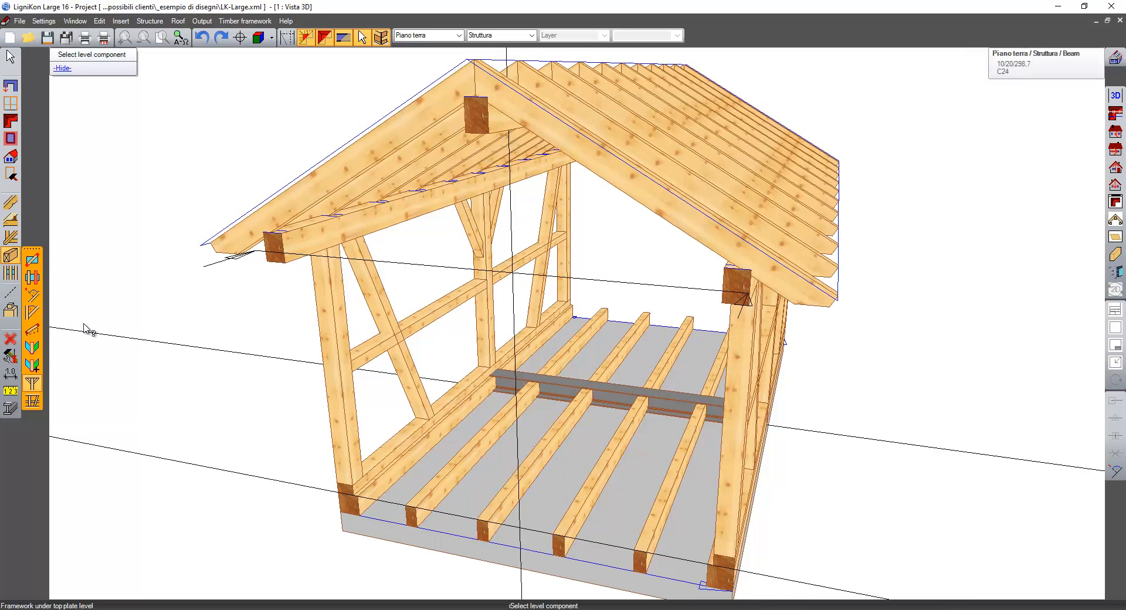
{"action": "left_click", "coordinate": [503, 124]}
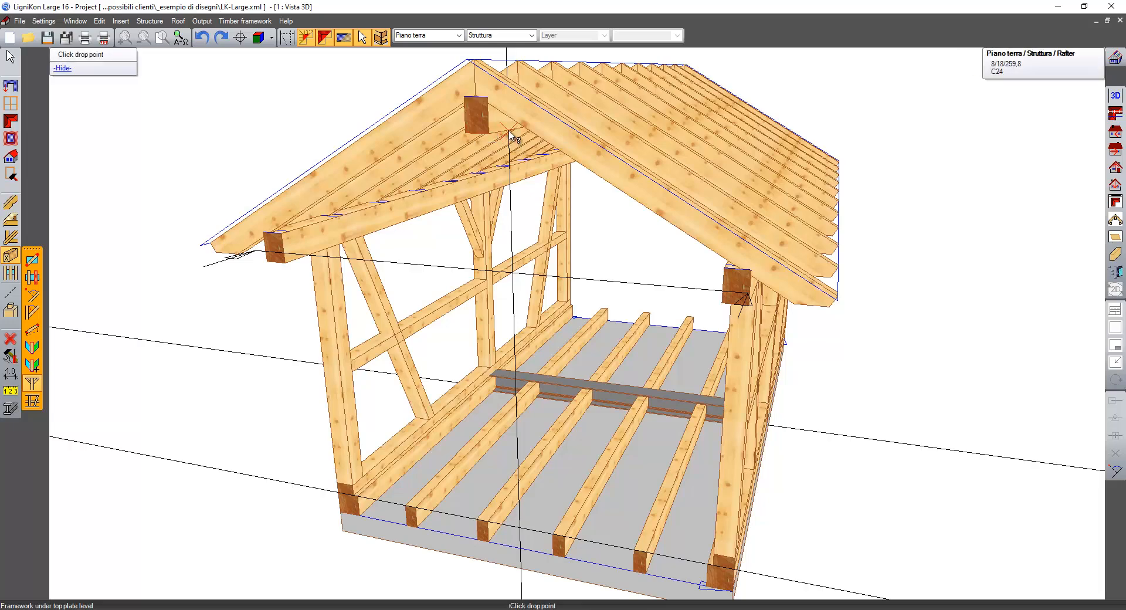
{"action": "middle_click_drag", "start_coordinate": [519, 111], "coordinate": [540, 93]}
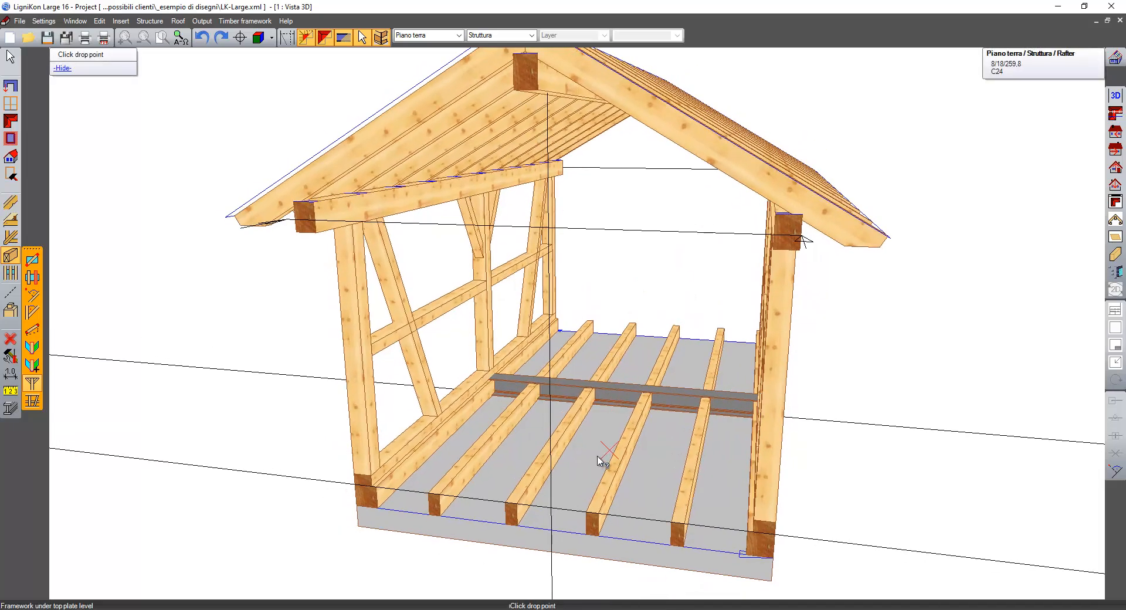
{"action": "left_click", "coordinate": [551, 508]}
{"action": "middle_click_drag", "start_coordinate": [542, 144], "coordinate": [445, 191]}
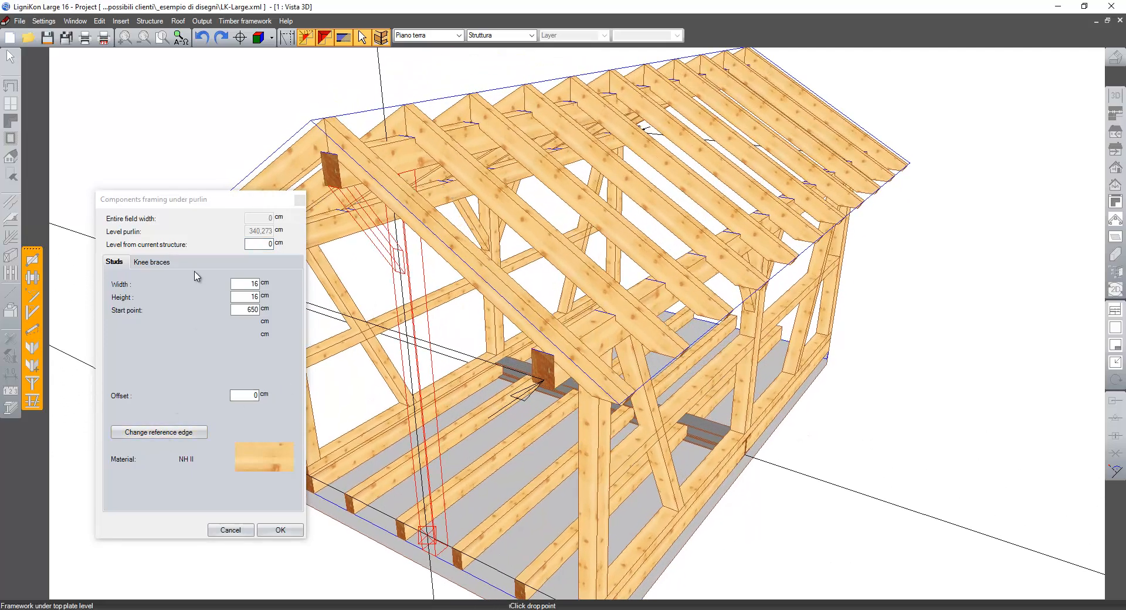
{"action": "left_click", "coordinate": [160, 261]}
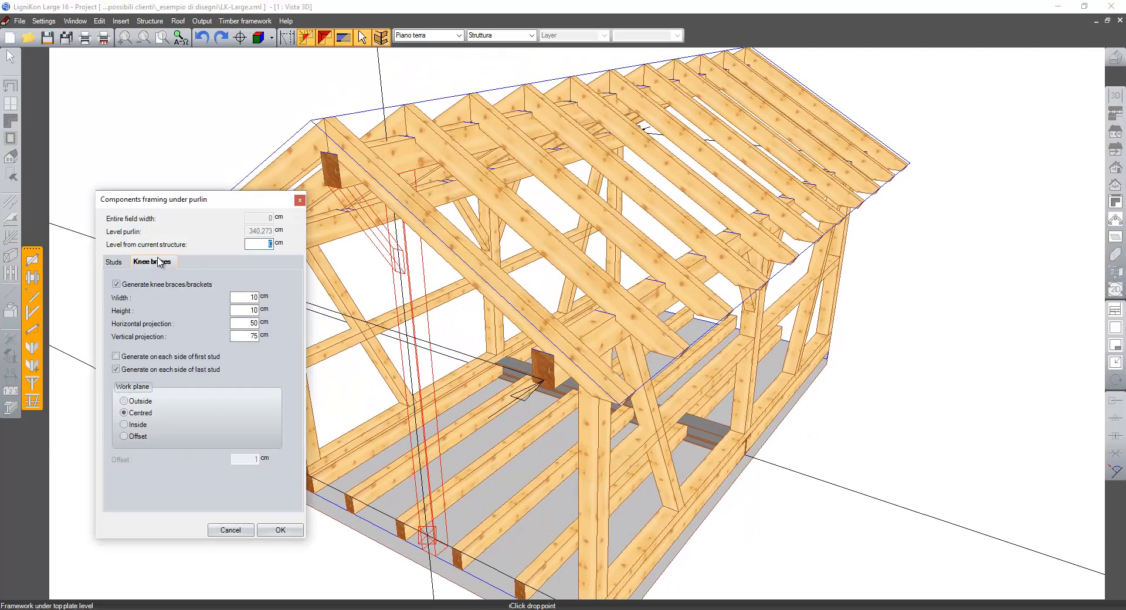
{"action": "left_click", "coordinate": [131, 358]}
- Try the alternative reference edges for the stud under the ridge purlin, cycling back to the original one
{"action": "middle_click_drag", "start_coordinate": [400, 340], "coordinate": [550, 448]}
{"action": "scroll", "coordinate": [557, 296], "scroll_direction": "up", "scroll_amount": 8}
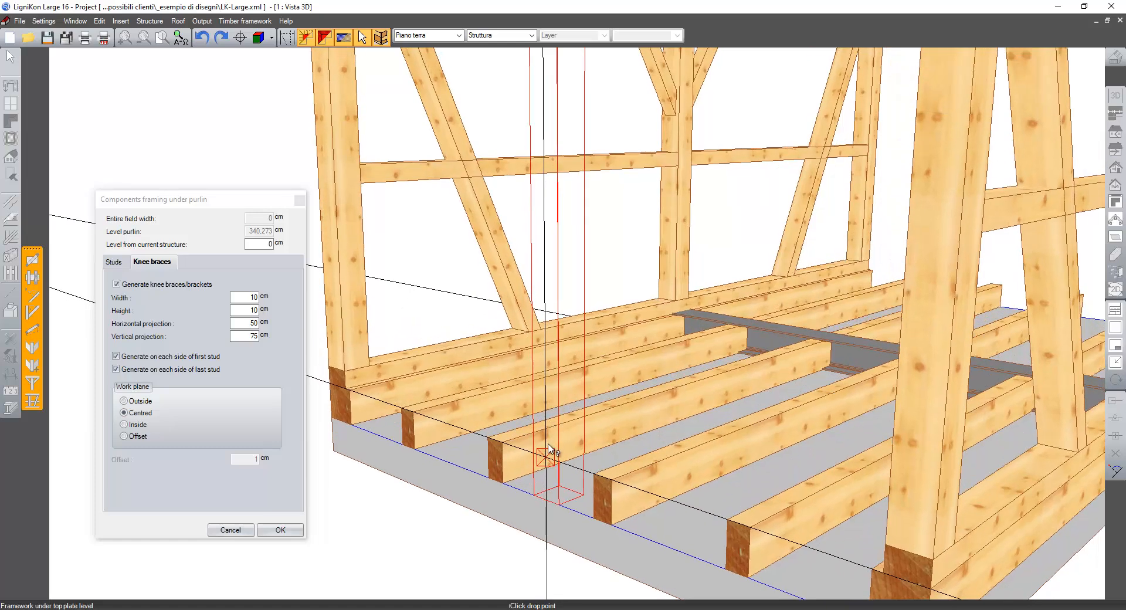
{"action": "left_click", "coordinate": [114, 262]}
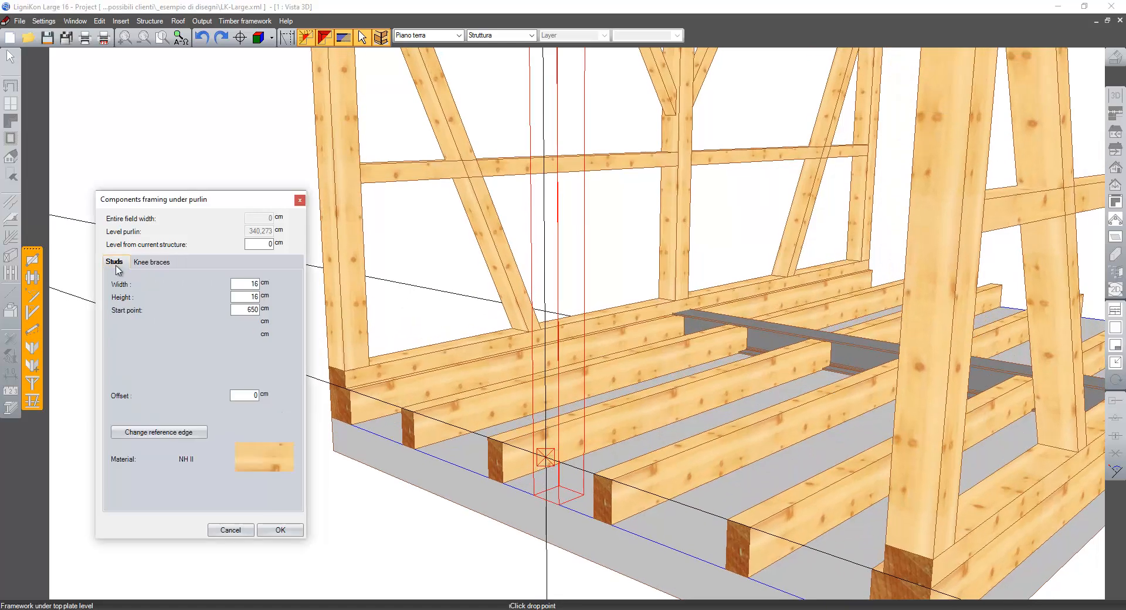
{"action": "left_click", "coordinate": [195, 432]}
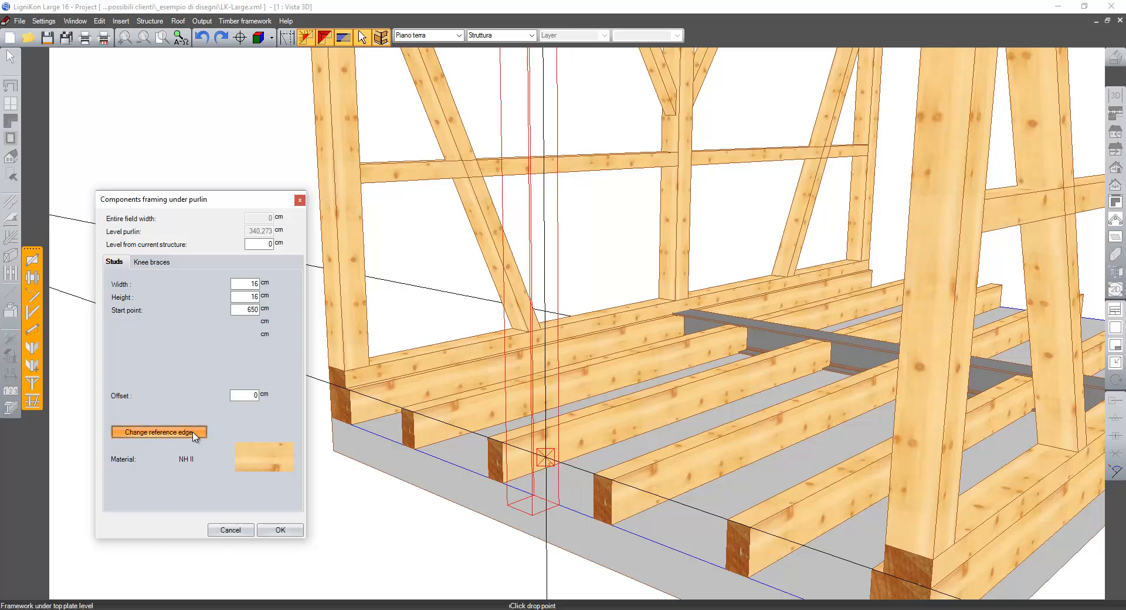
{"action": "left_click", "coordinate": [195, 432]}
{"action": "left_click", "coordinate": [194, 434]}
{"action": "left_click", "coordinate": [194, 434]}
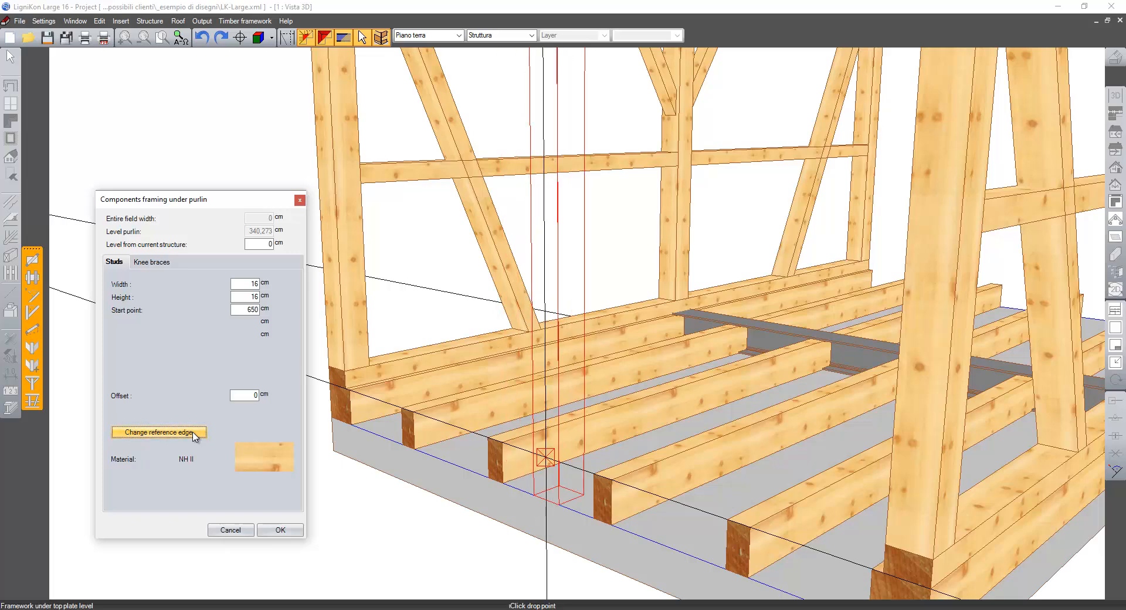
- Try the Outside and Inside work planes for the knee braces, then return to Centred
{"action": "middle_click_drag", "start_coordinate": [589, 460], "coordinate": [555, 402]}
{"action": "scroll", "coordinate": [576, 497], "scroll_direction": "down", "scroll_amount": 2}
{"action": "scroll", "coordinate": [576, 498], "scroll_direction": "down", "scroll_amount": 2}
{"action": "left_click", "coordinate": [148, 264]}
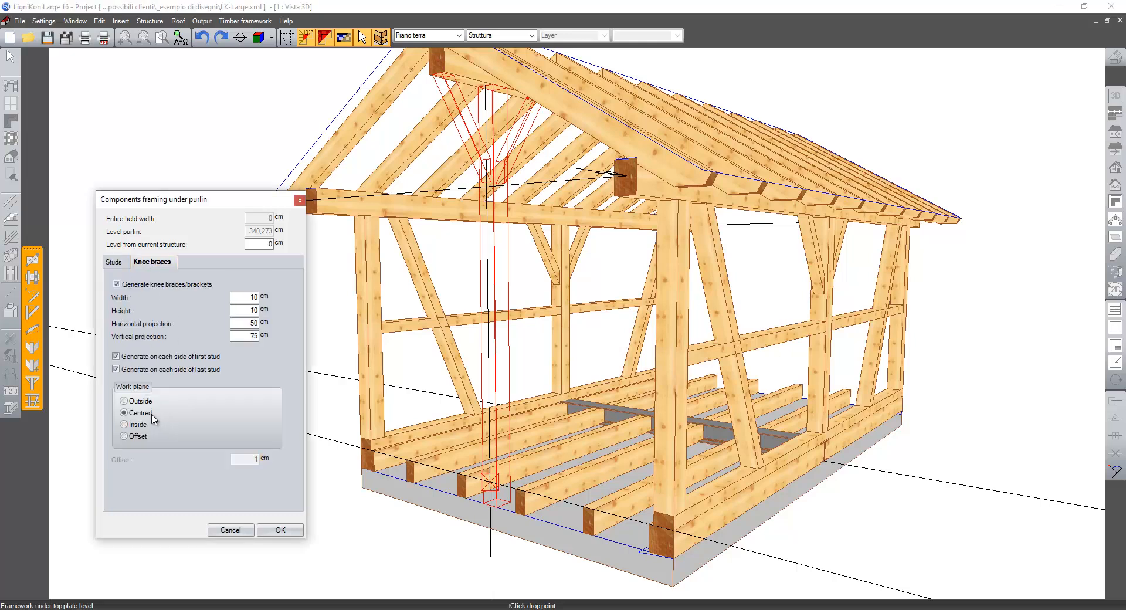
{"action": "left_click", "coordinate": [141, 403]}
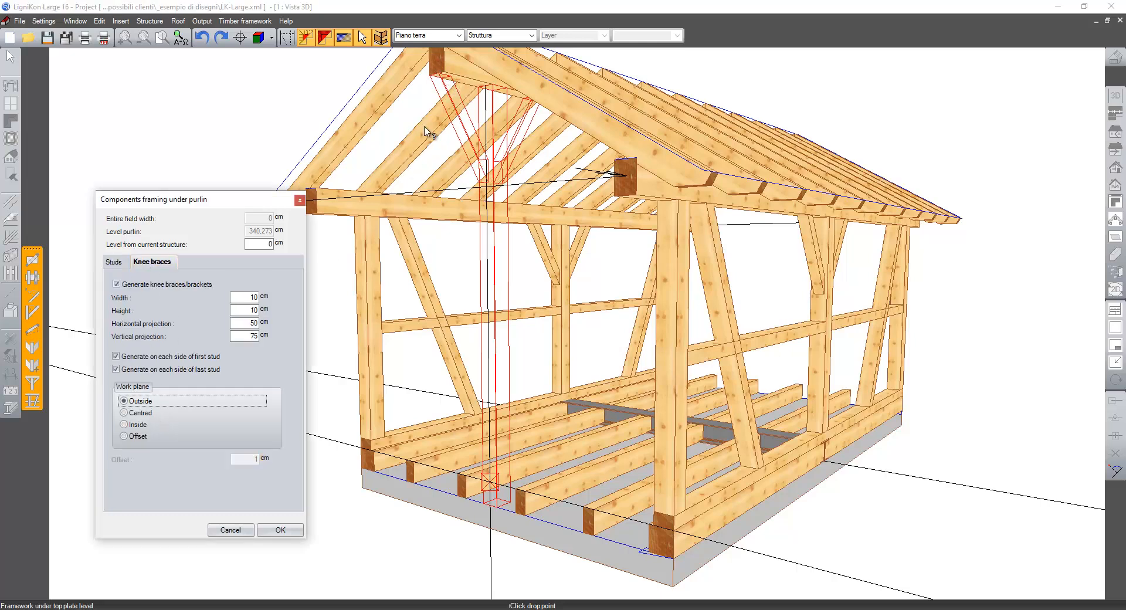
{"action": "left_click", "coordinate": [138, 425]}
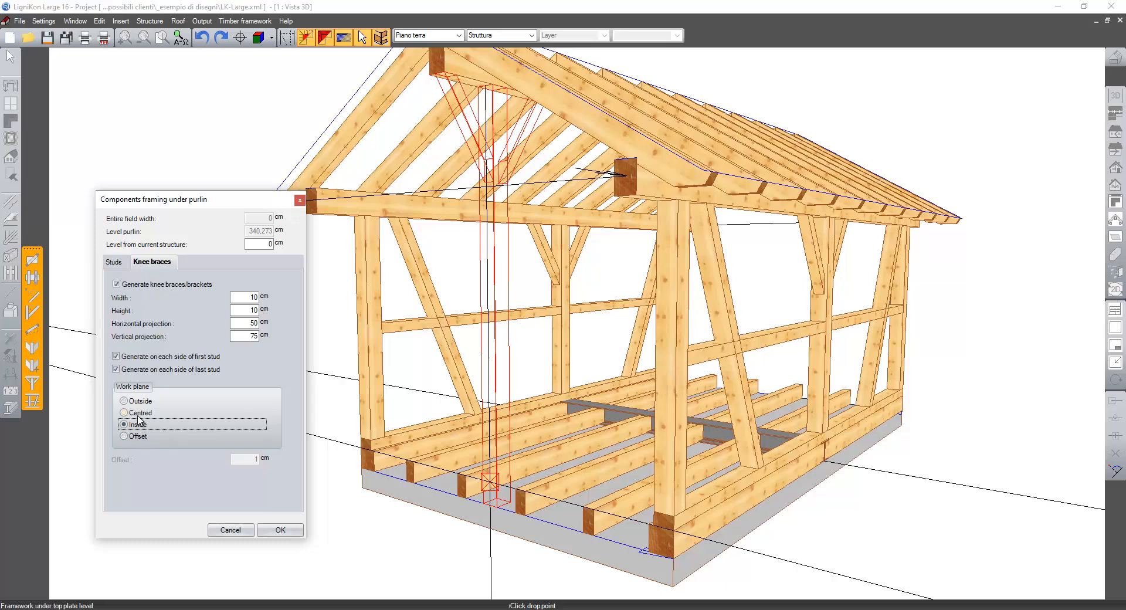
{"action": "left_click", "coordinate": [139, 417]}
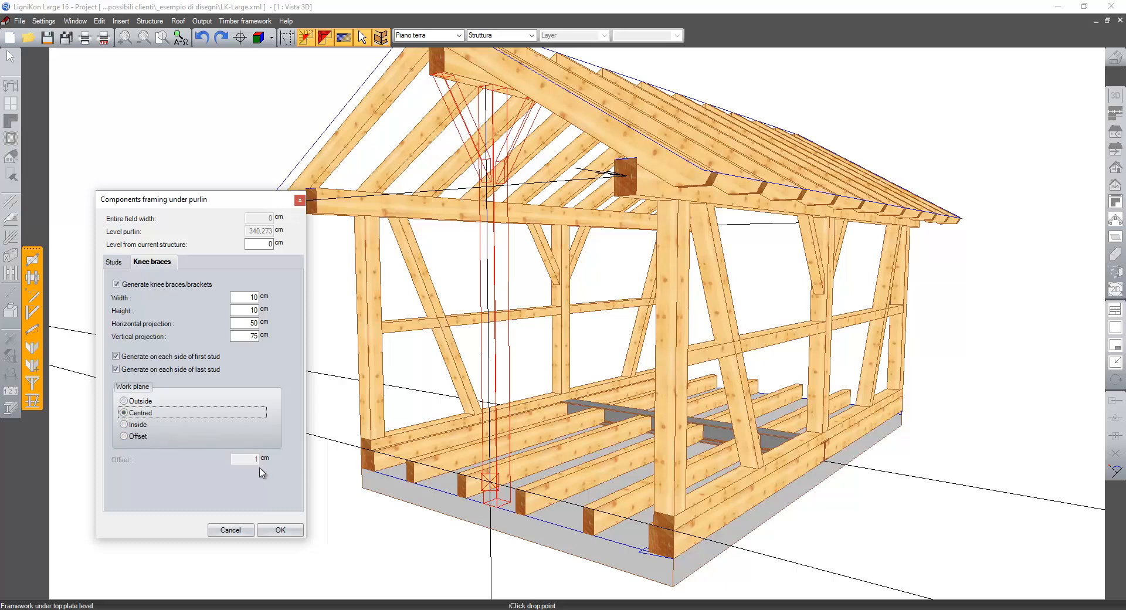
- Generate the stud with centred knee braces under the ridge purlin and leave the framework command
{"action": "left_click", "coordinate": [281, 530]}
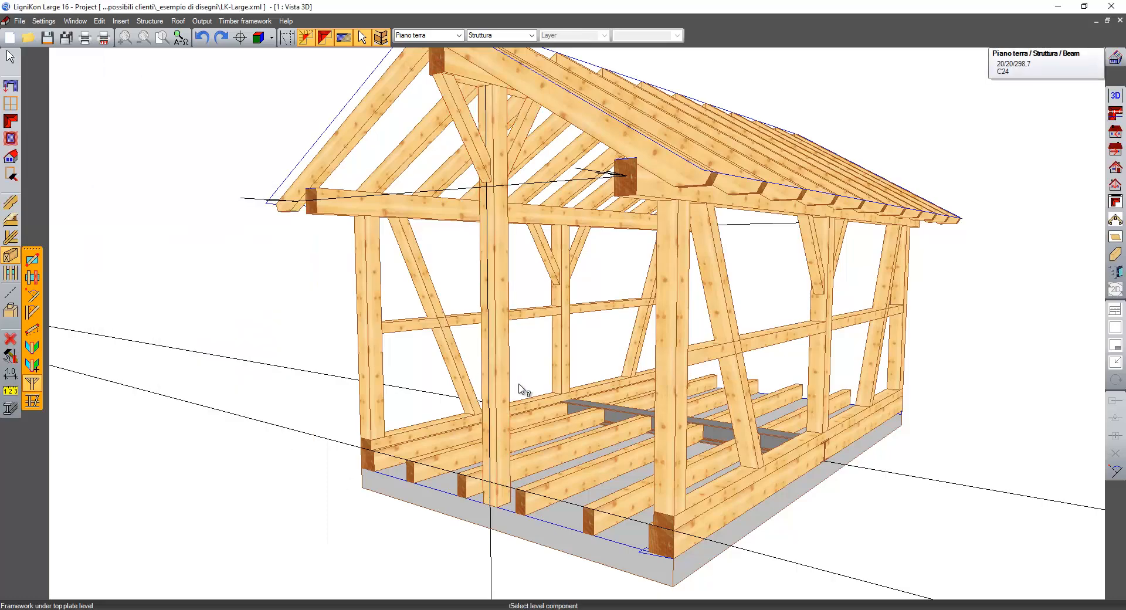
{"action": "middle_click_drag", "start_coordinate": [518, 389], "coordinate": [378, 409]}
{"action": "key", "text": "Escape"}
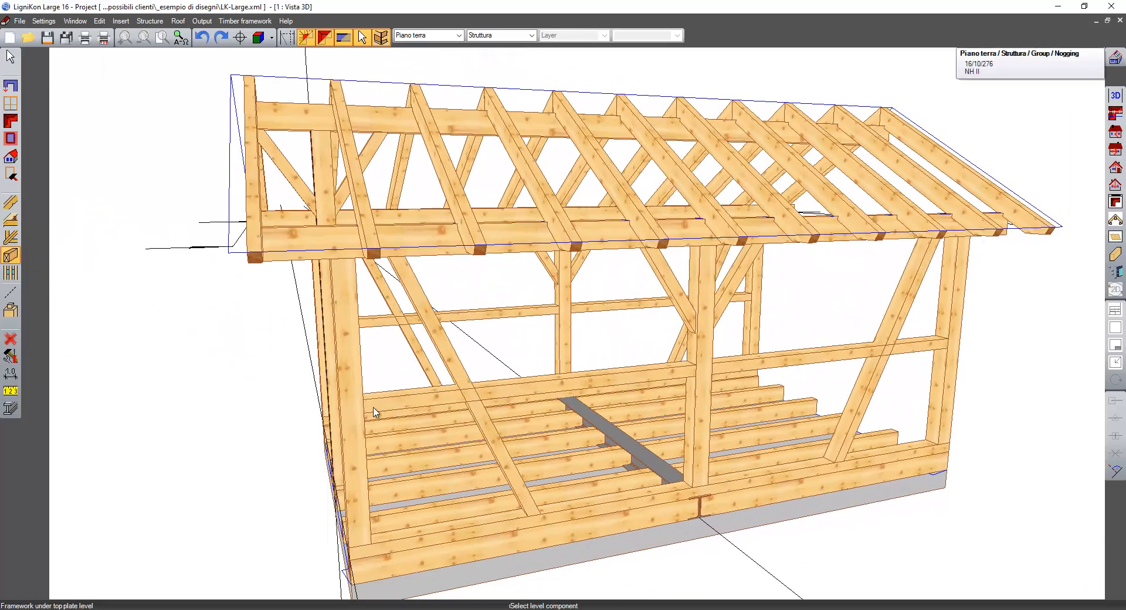
- Join the two side-wall noggings at the middle stud with a hooked scarf joint, 3 cm deep, 35 cm lap length and 1 (BTL) drill
{"action": "middle_click_drag", "start_coordinate": [544, 339], "coordinate": [533, 322]}
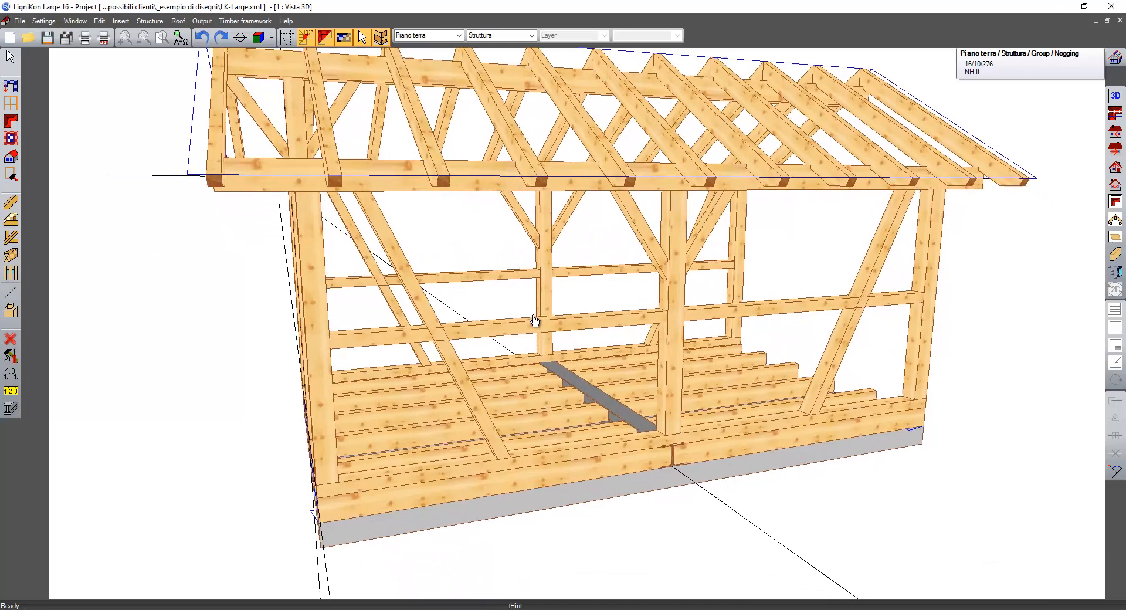
{"action": "scroll", "coordinate": [607, 317], "scroll_direction": "up", "scroll_amount": 3}
{"action": "left_click", "coordinate": [16, 310]}
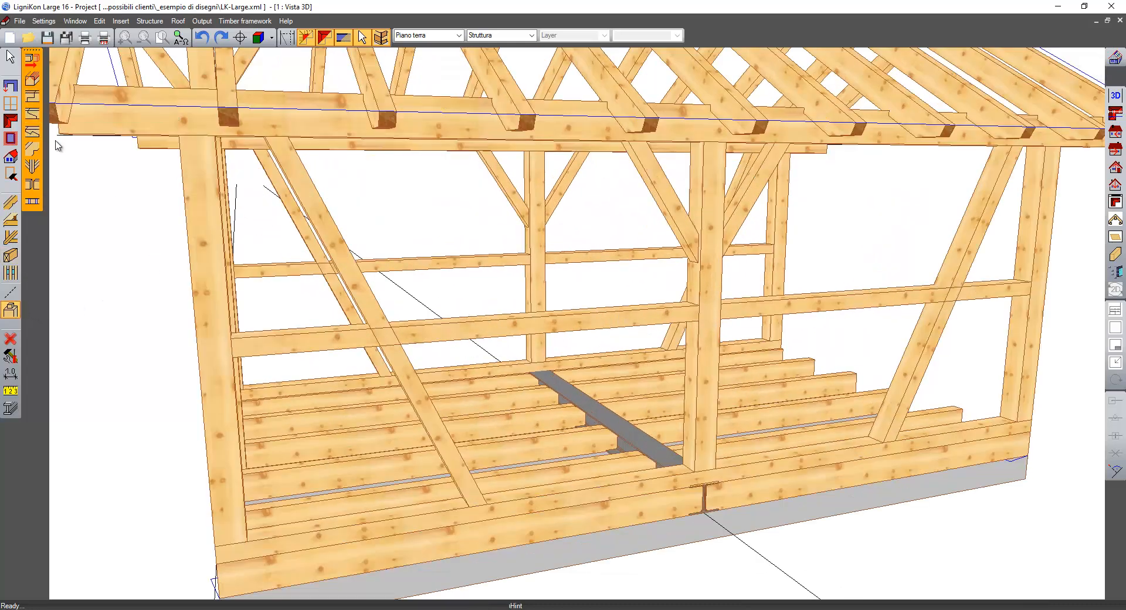
{"action": "left_click", "coordinate": [32, 114]}
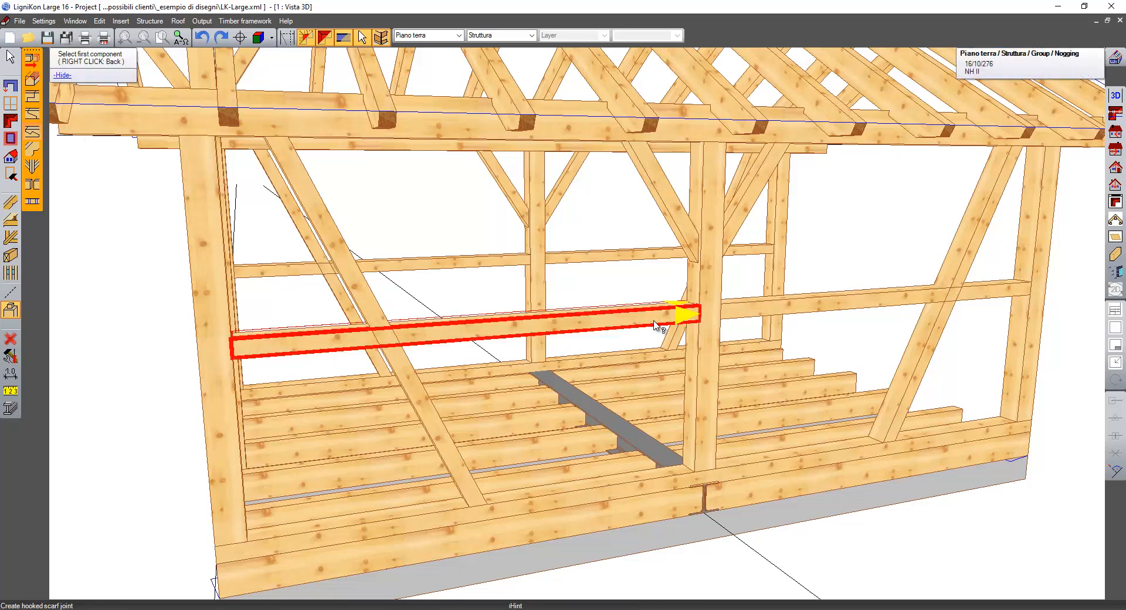
{"action": "left_click", "coordinate": [687, 315]}
{"action": "left_click", "coordinate": [730, 311]}
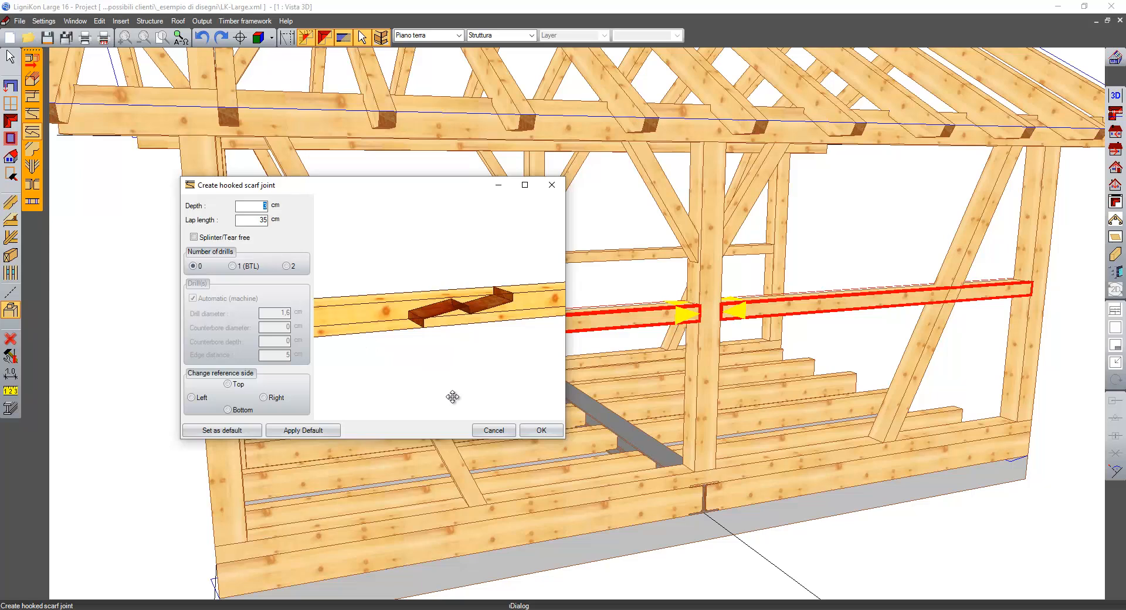
{"action": "left_click", "coordinate": [249, 267]}
{"action": "middle_click_drag", "start_coordinate": [421, 359], "coordinate": [454, 334]}
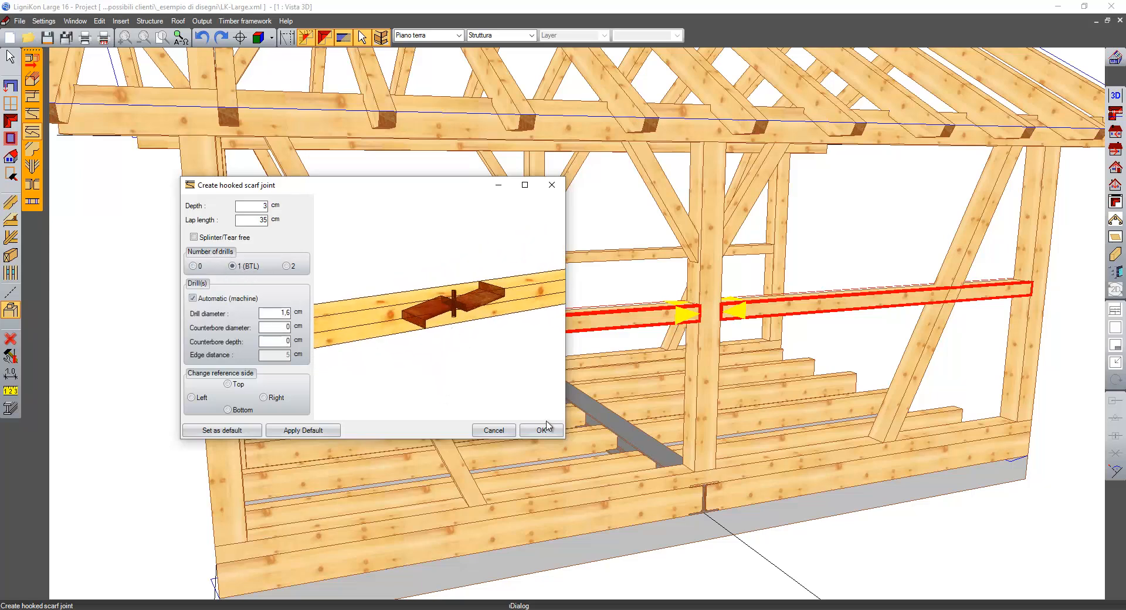
{"action": "left_click", "coordinate": [547, 427]}
- Join the third pair of rafters from the gable at the ridge with a half lap joint using reference side 1
{"action": "middle_click_drag", "start_coordinate": [557, 378], "coordinate": [578, 421]}
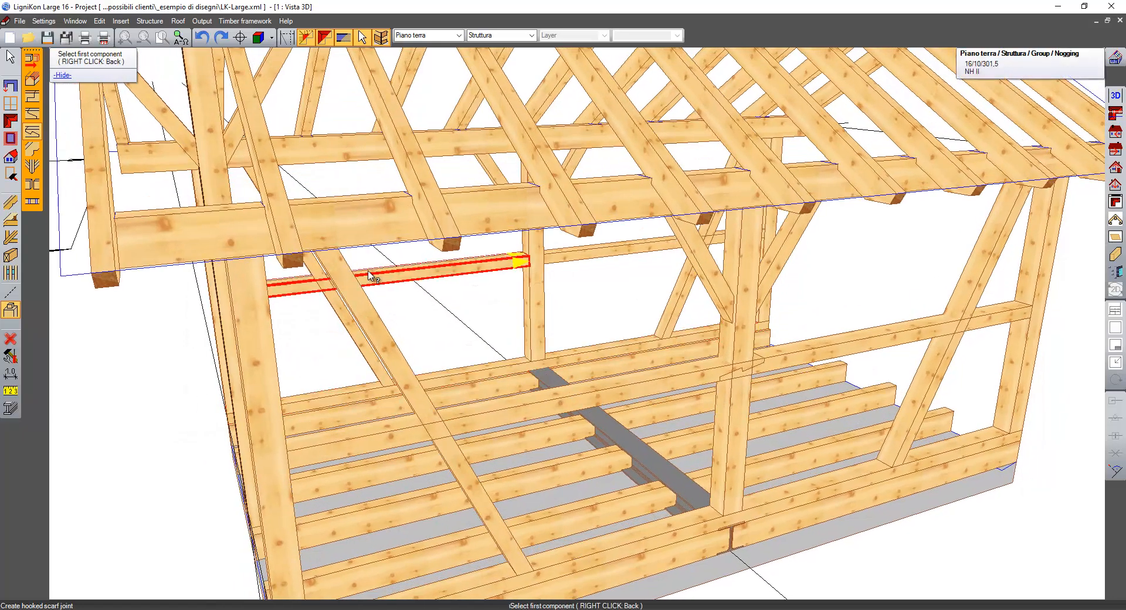
{"action": "left_click", "coordinate": [32, 102]}
{"action": "middle_click_drag", "start_coordinate": [424, 211], "coordinate": [570, 278]}
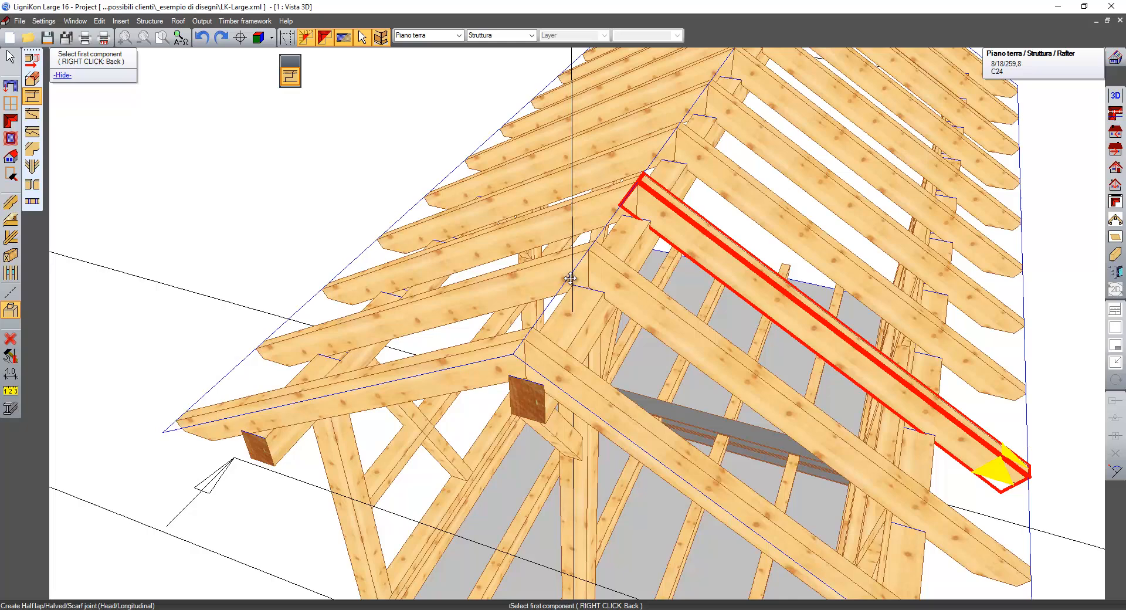
{"action": "left_click", "coordinate": [619, 216]}
{"action": "left_click", "coordinate": [654, 212]}
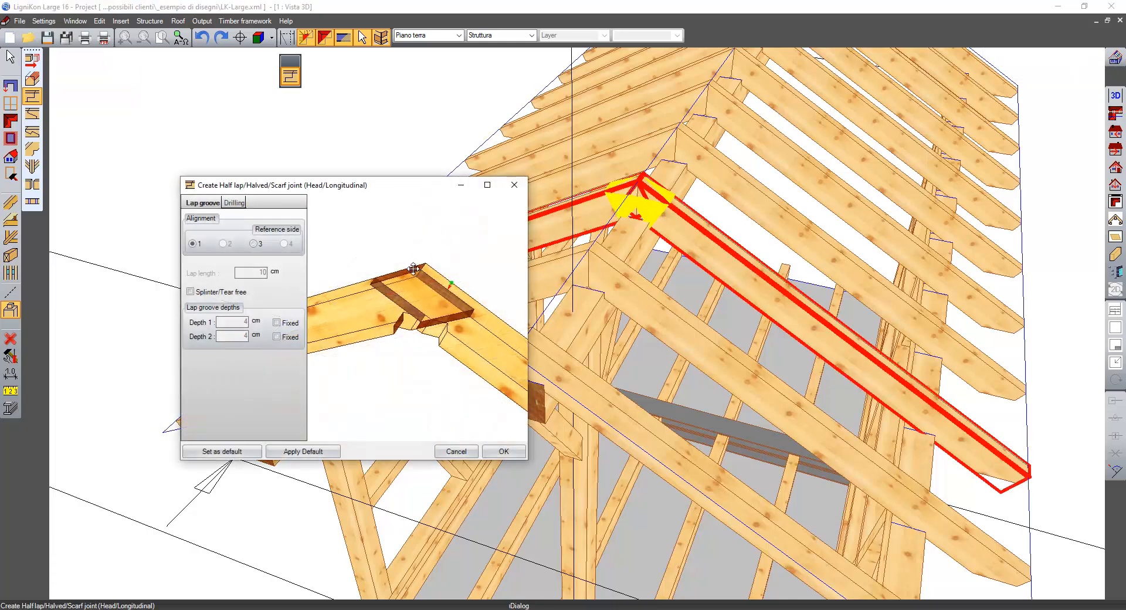
{"action": "left_click", "coordinate": [501, 457]}
{"action": "middle_click_drag", "start_coordinate": [499, 456], "coordinate": [527, 318]}
{"action": "middle_click_drag", "start_coordinate": [696, 480], "coordinate": [268, 468]}
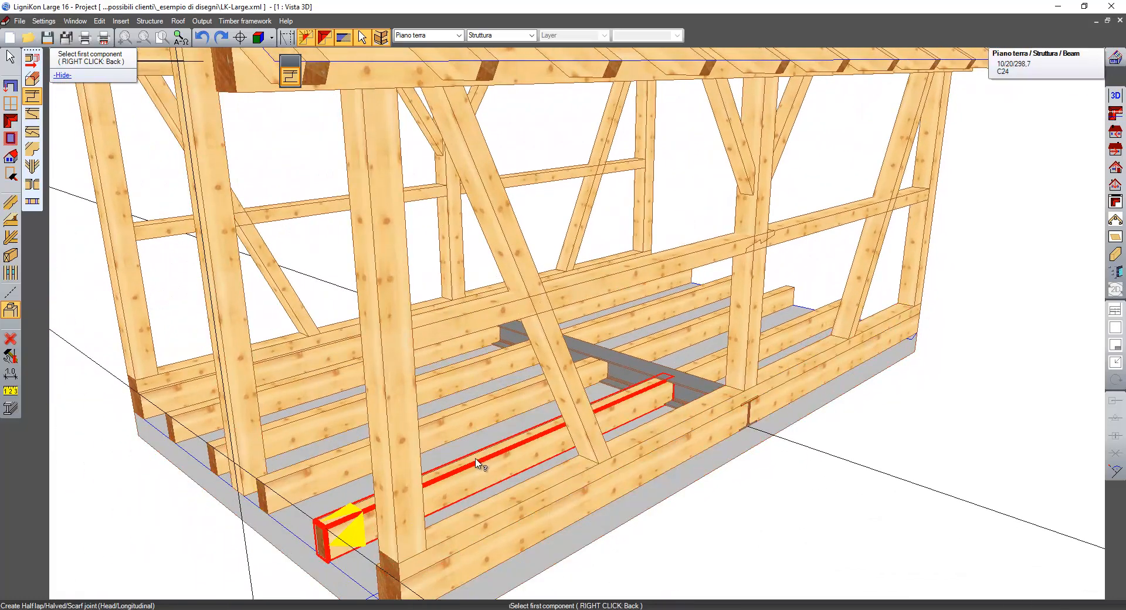
{"action": "middle_click_drag", "start_coordinate": [481, 466], "coordinate": [454, 454]}
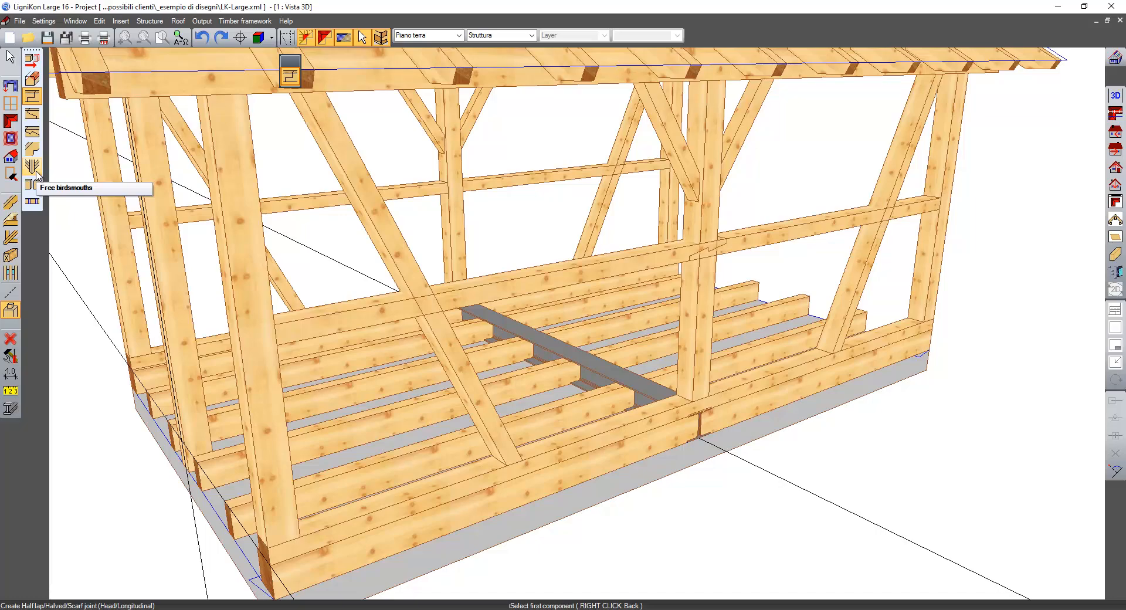
{"action": "scroll", "coordinate": [358, 214], "scroll_direction": "down", "scroll_amount": 2}
{"action": "mouse_move", "coordinate": [379, 271]}
{"action": "middle_mouse_down"}
{"action": "mouse_move", "coordinate": [431, 287]}
{"action": "mouse_move", "coordinate": [395, 259]}
{"action": "middle_mouse_up"}
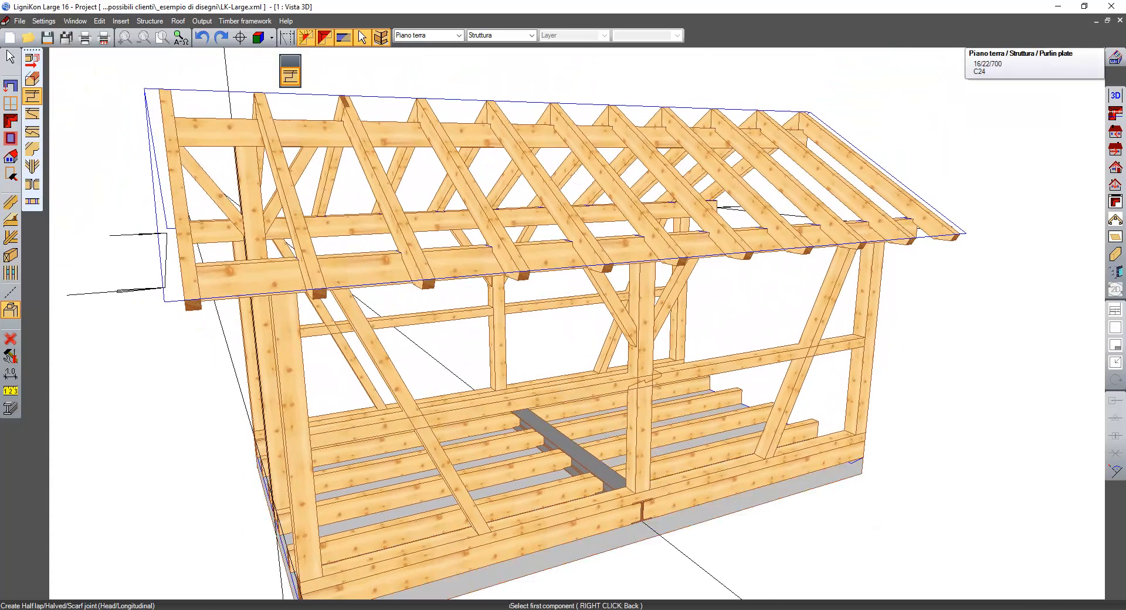
{"action": "left_click", "coordinate": [813, 459]}
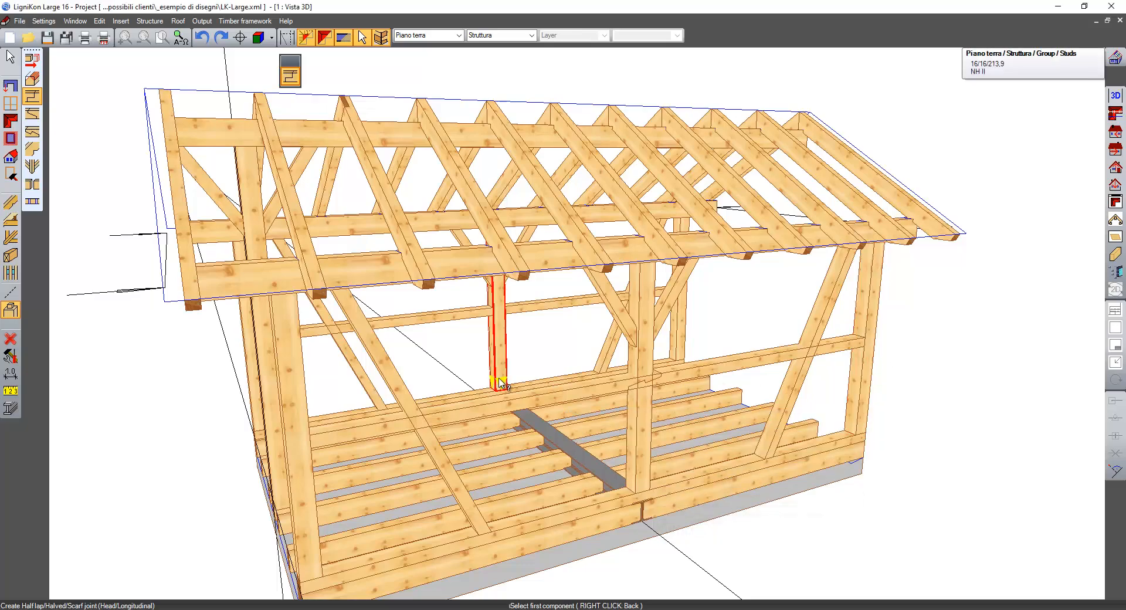
- Define a beam along a free working plane across the gable end, running between the purlin plates above the two corner studs
{"action": "middle_click_drag", "start_coordinate": [500, 383], "coordinate": [702, 369]}
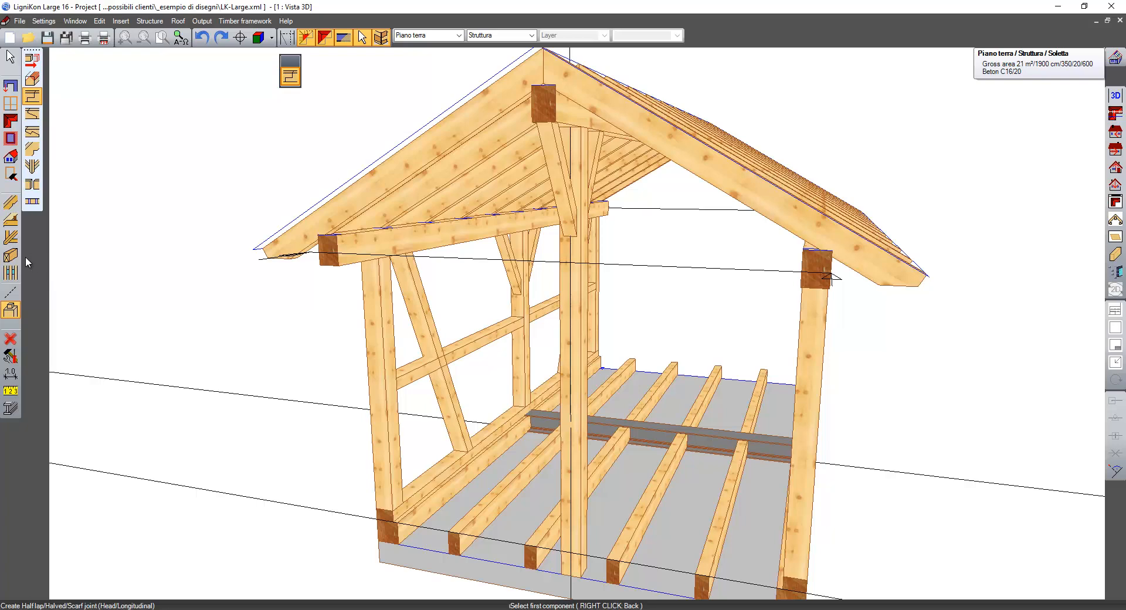
{"action": "left_click", "coordinate": [10, 255]}
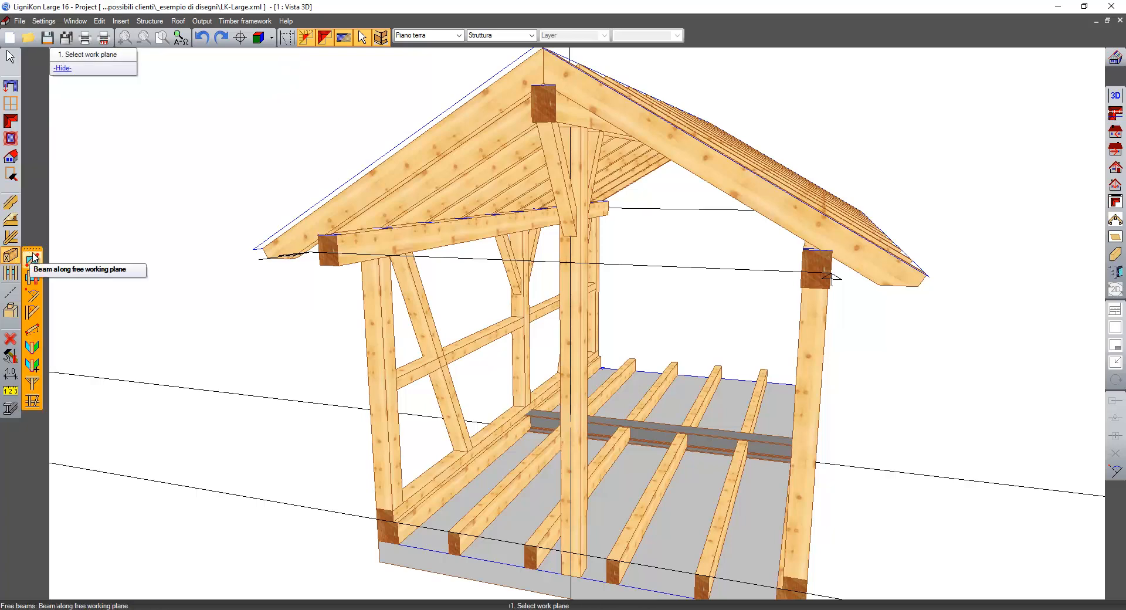
{"action": "left_click", "coordinate": [34, 256]}
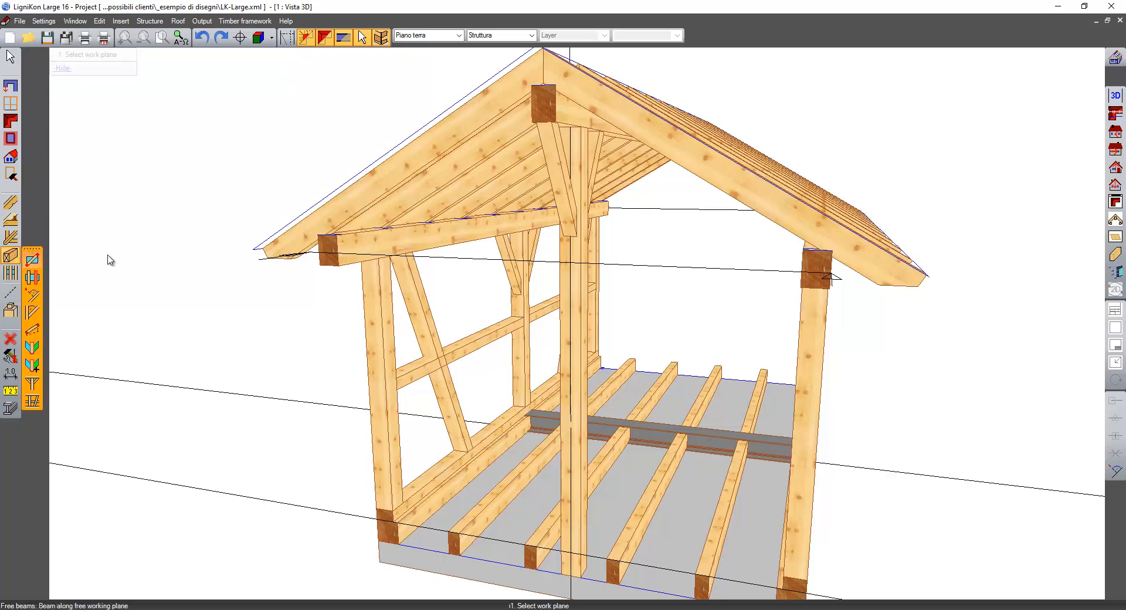
{"action": "left_click", "coordinate": [376, 284]}
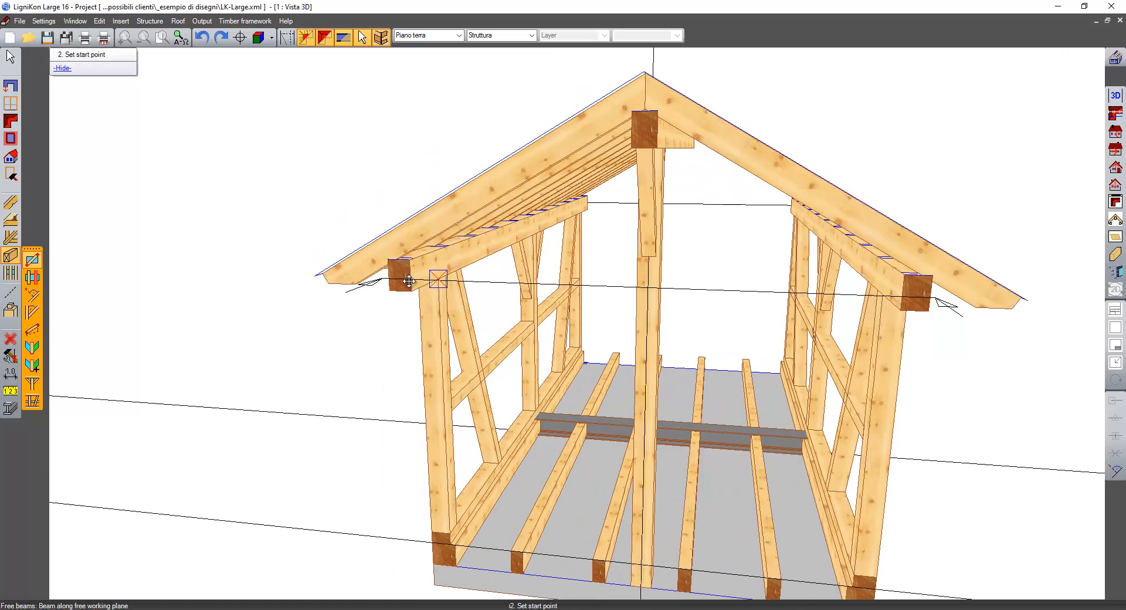
{"action": "left_click", "coordinate": [392, 271]}
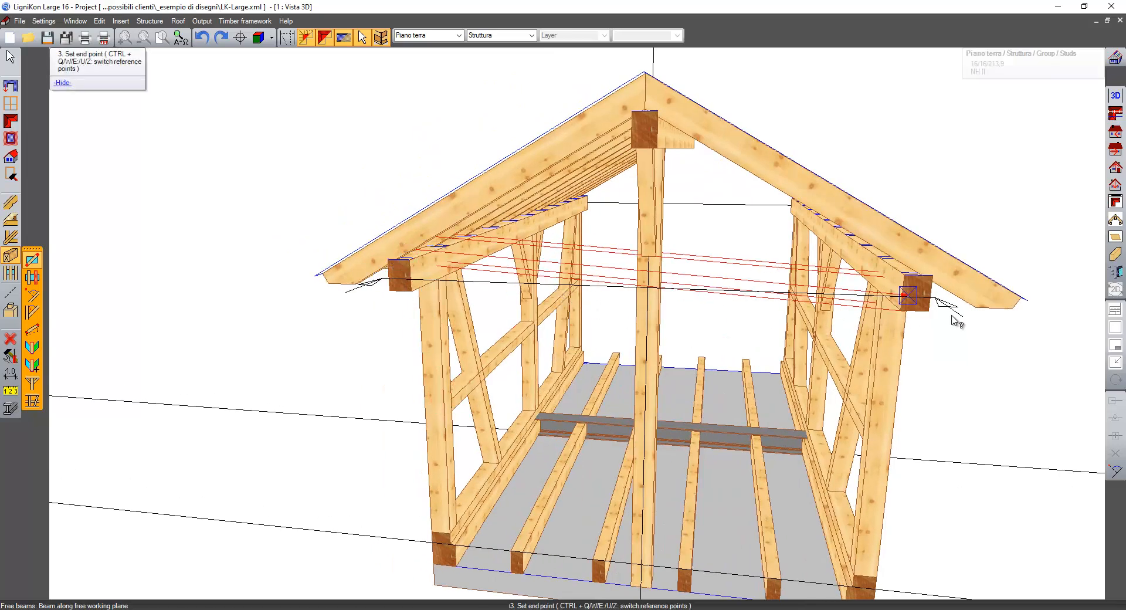
{"action": "left_click", "coordinate": [934, 278]}
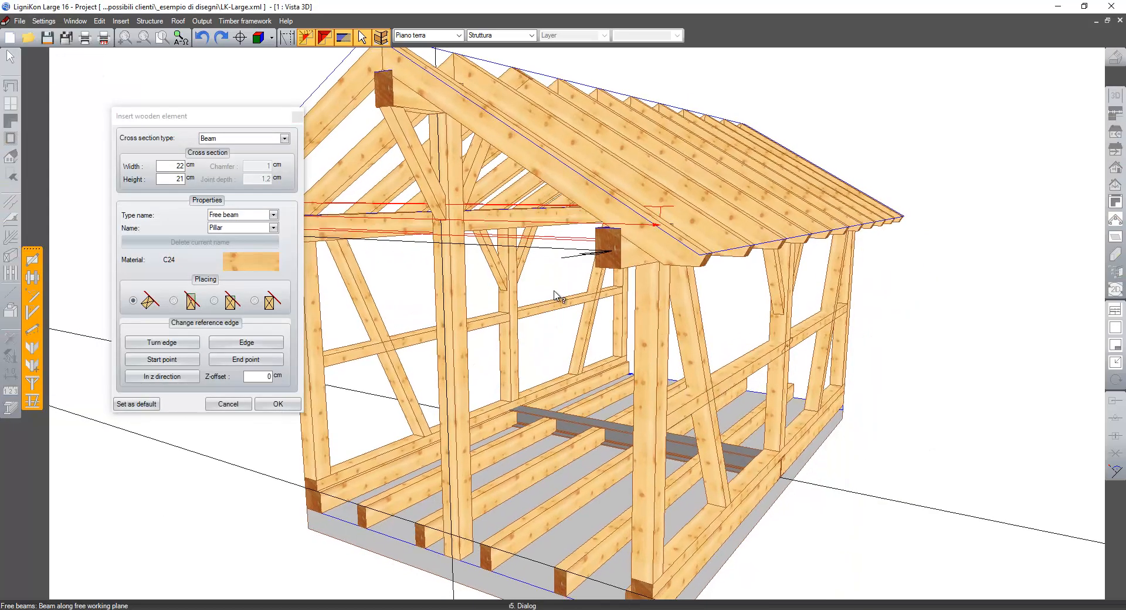
- Change the gable beam's end-point reference and switch its position in the z direction
{"action": "middle_click_drag", "start_coordinate": [594, 297], "coordinate": [486, 241]}
{"action": "scroll", "coordinate": [443, 244], "scroll_direction": "up", "scroll_amount": 2}
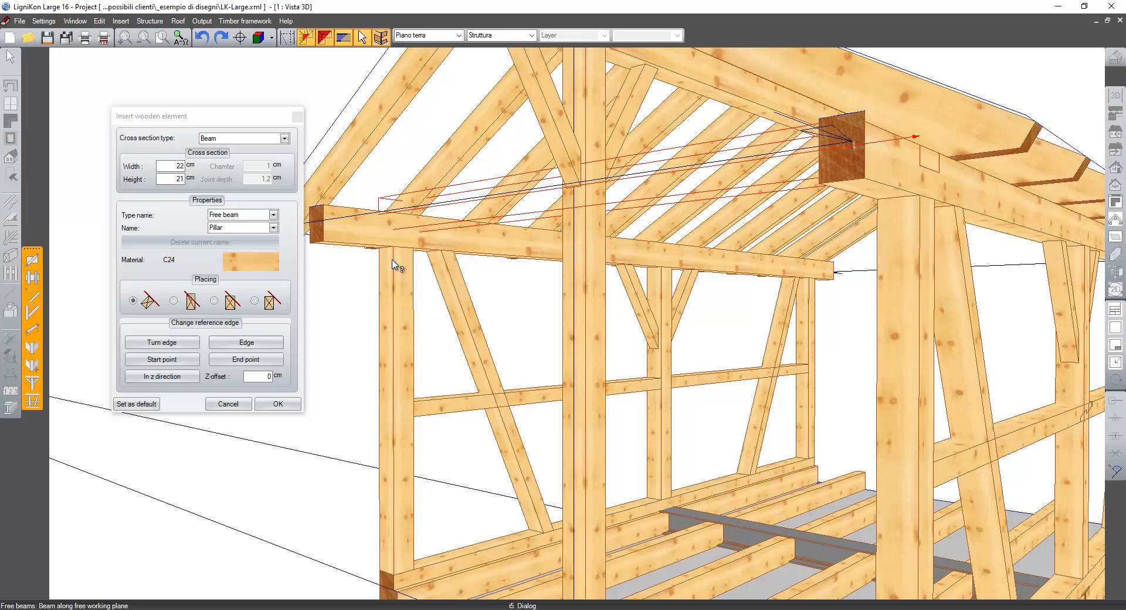
{"action": "middle_click_drag", "start_coordinate": [401, 260], "coordinate": [424, 285]}
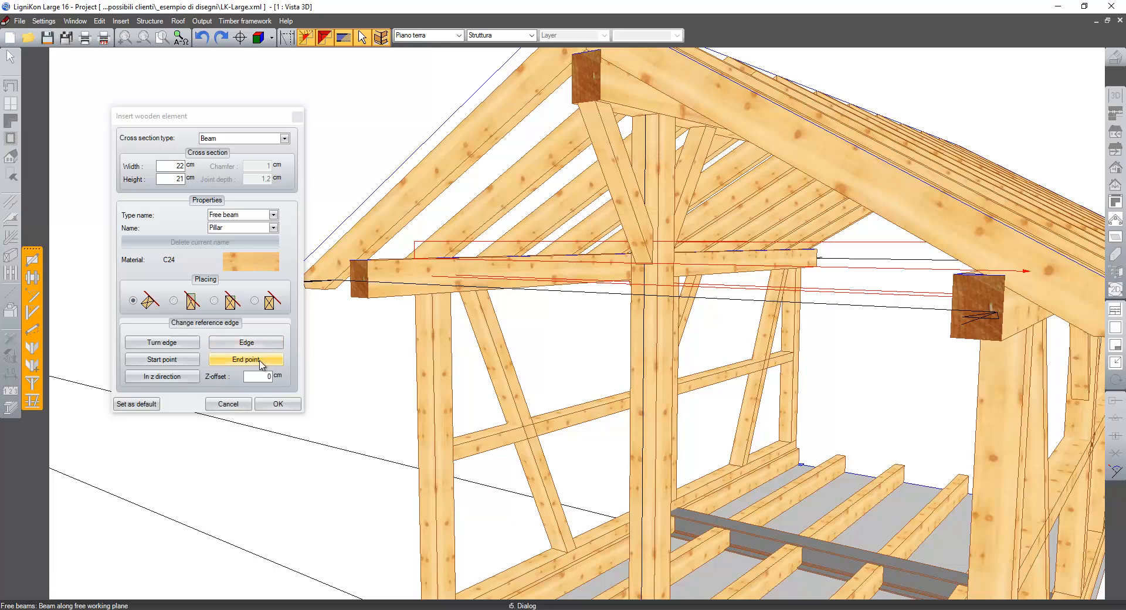
{"action": "left_click", "coordinate": [236, 361]}
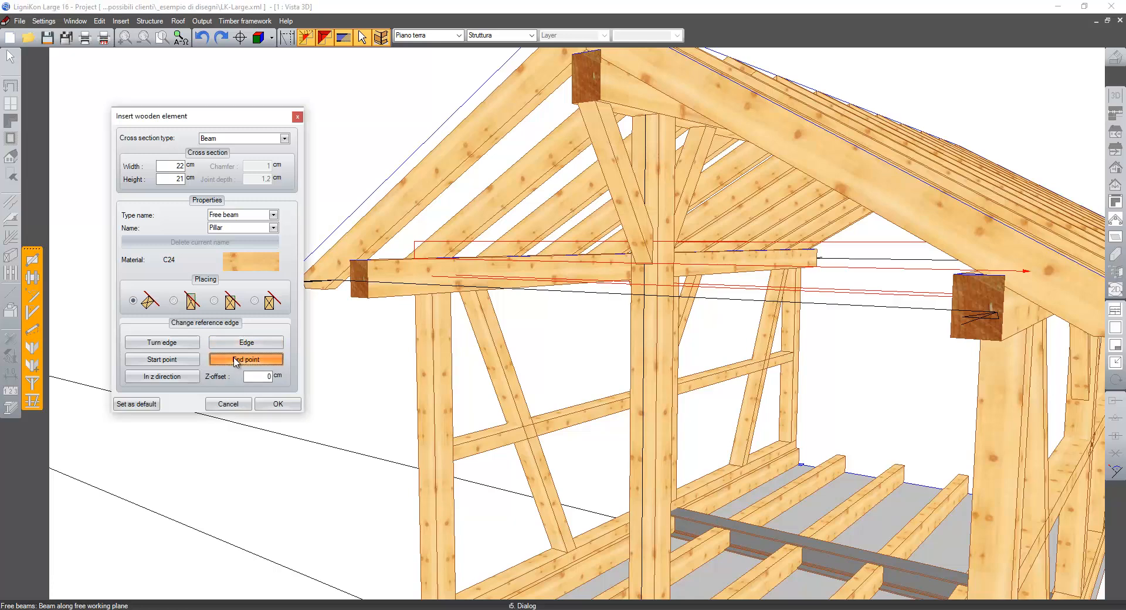
{"action": "left_click", "coordinate": [170, 377]}
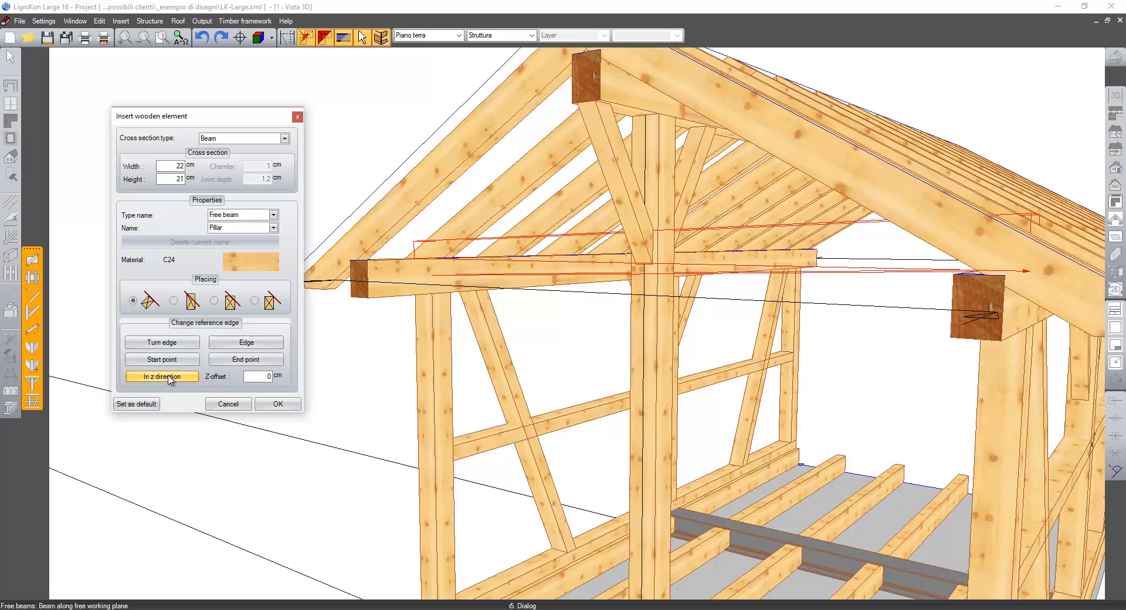
- Try the different turned positions and reference edges for the gable beam
{"action": "left_click", "coordinate": [172, 344]}
{"action": "left_click", "coordinate": [172, 343]}
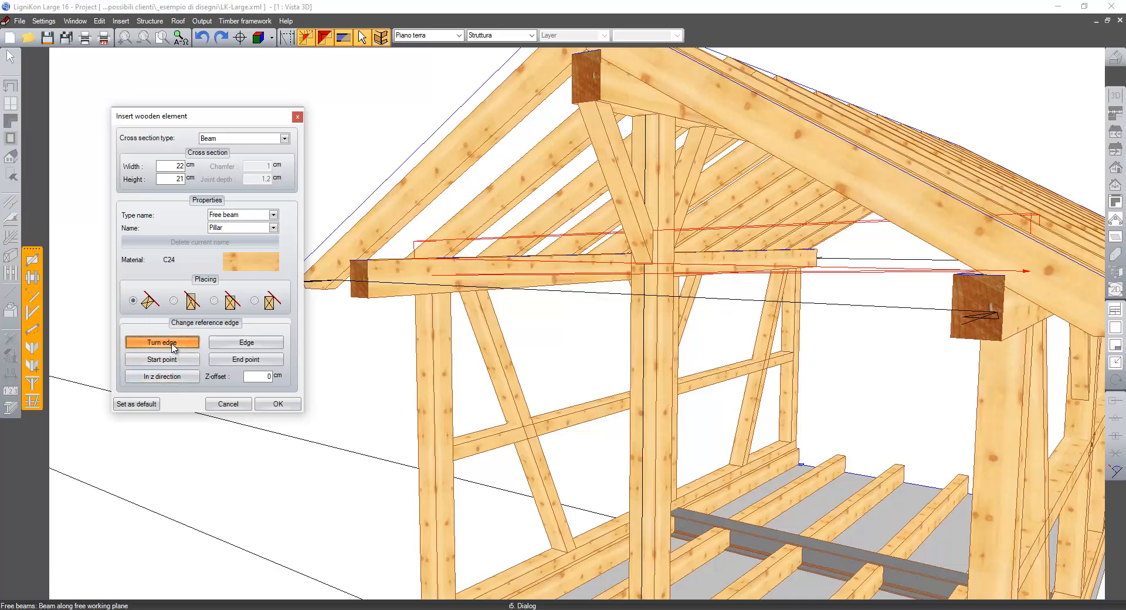
{"action": "left_click", "coordinate": [171, 344]}
{"action": "left_click", "coordinate": [172, 344]}
{"action": "left_click", "coordinate": [172, 344]}
{"action": "left_click", "coordinate": [172, 345]}
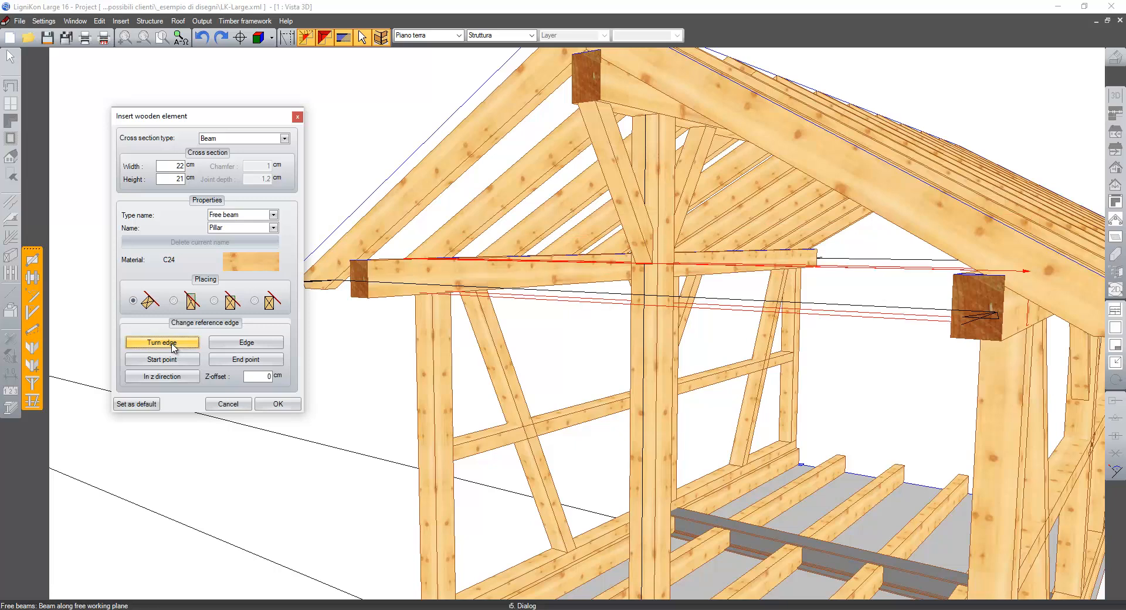
{"action": "left_click", "coordinate": [245, 345]}
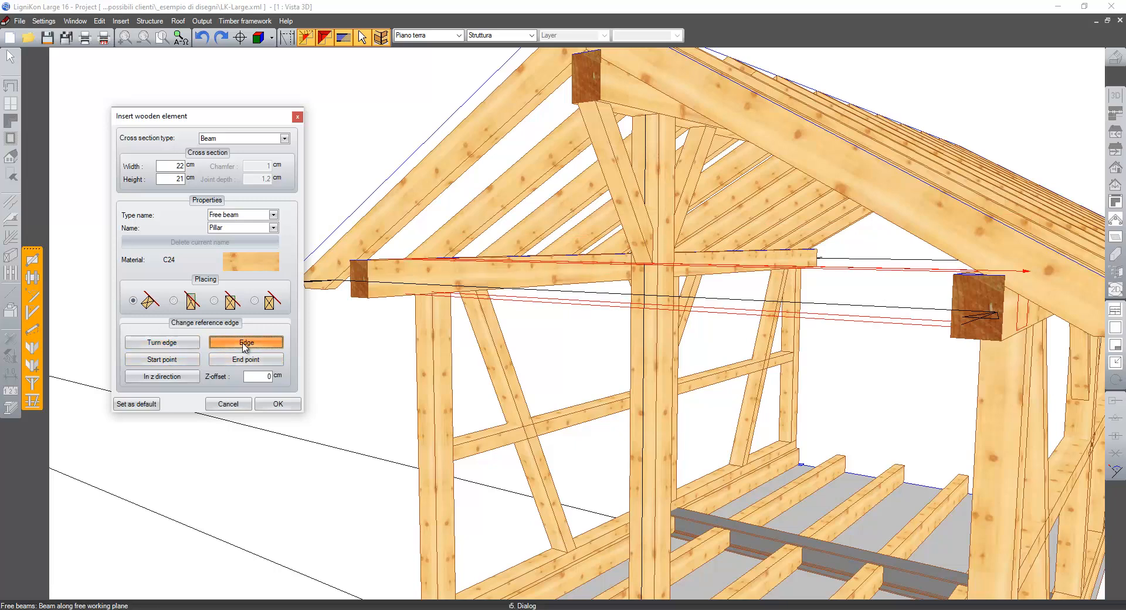
{"action": "left_click", "coordinate": [245, 345]}
{"action": "left_click", "coordinate": [246, 345]}
{"action": "left_click", "coordinate": [245, 345]}
{"action": "left_click", "coordinate": [246, 345]}
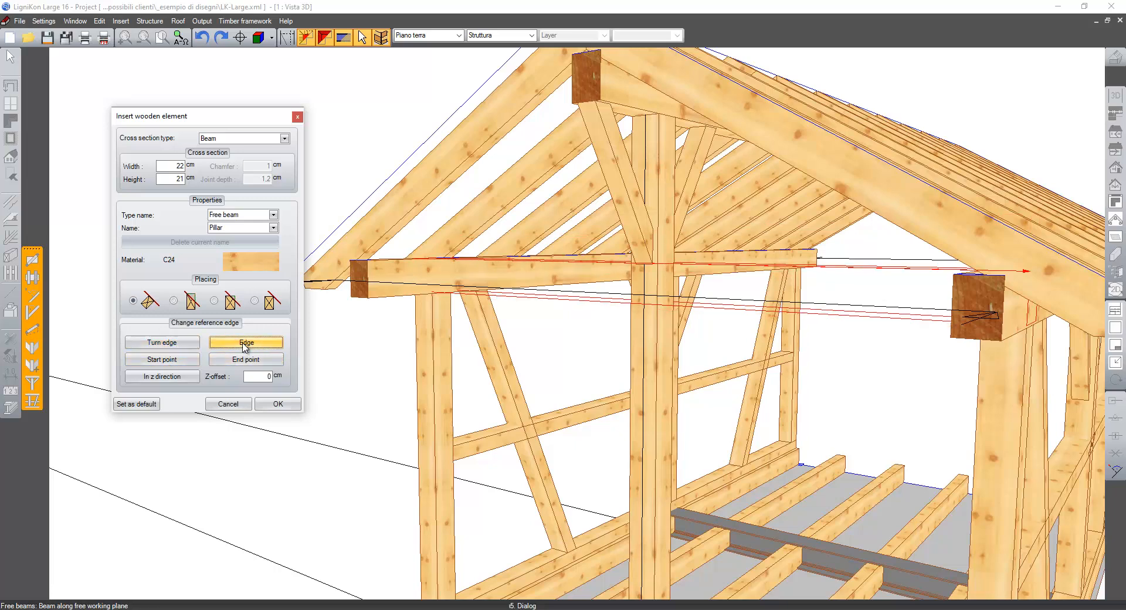
- Turn the reference edge so the 22 × 21 cm beam sits above its reference line, and insert it across the gable
{"action": "left_click", "coordinate": [174, 345]}
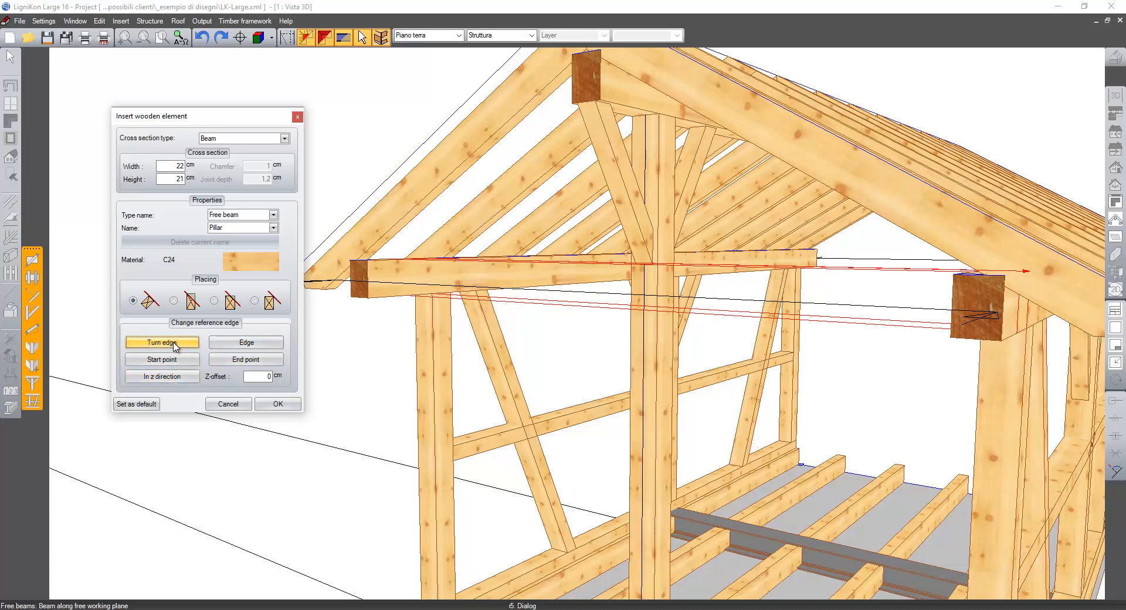
{"action": "left_click", "coordinate": [174, 344]}
{"action": "left_click", "coordinate": [174, 345]}
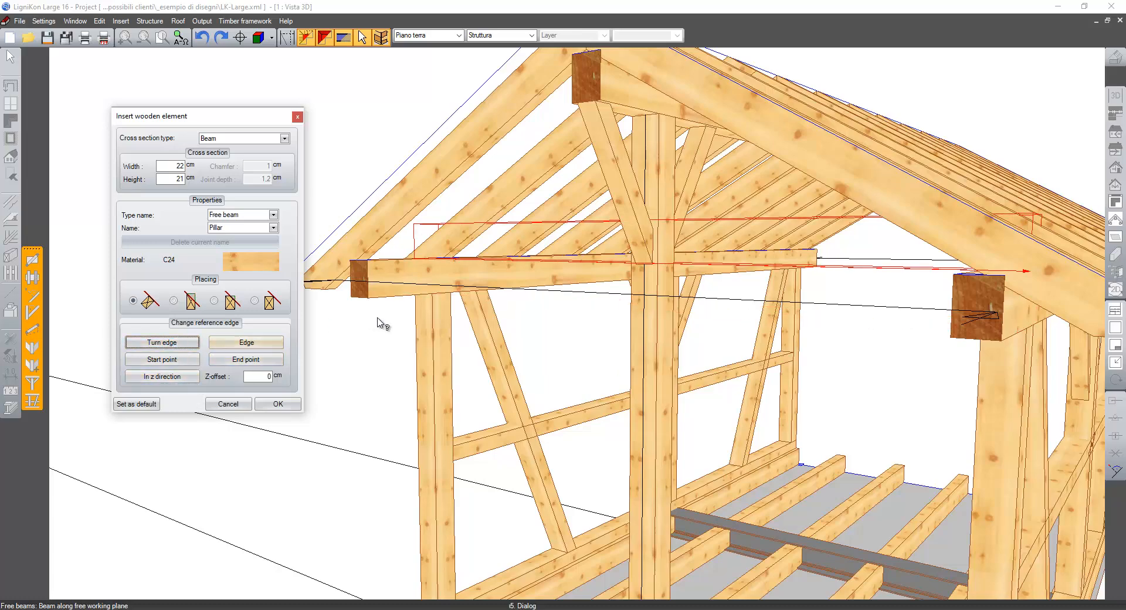
{"action": "middle_click_drag", "start_coordinate": [379, 318], "coordinate": [329, 345]}
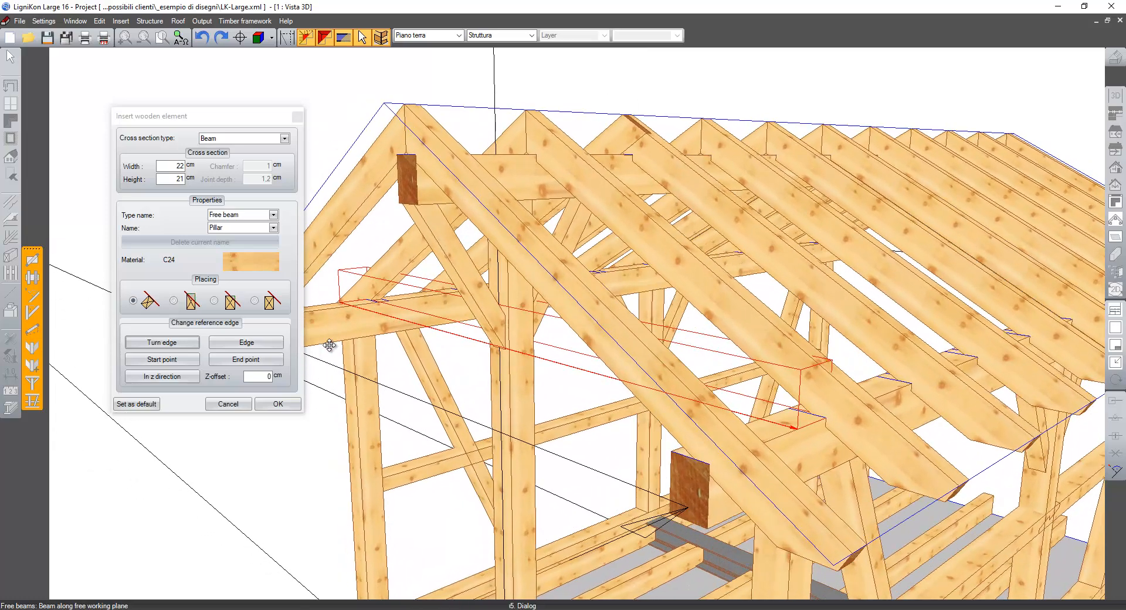
{"action": "left_click", "coordinate": [298, 406]}
- Split the gable beam at the central ridge stud using Break/Split component with a 0 cm addition
{"action": "middle_click_drag", "start_coordinate": [464, 380], "coordinate": [596, 318]}
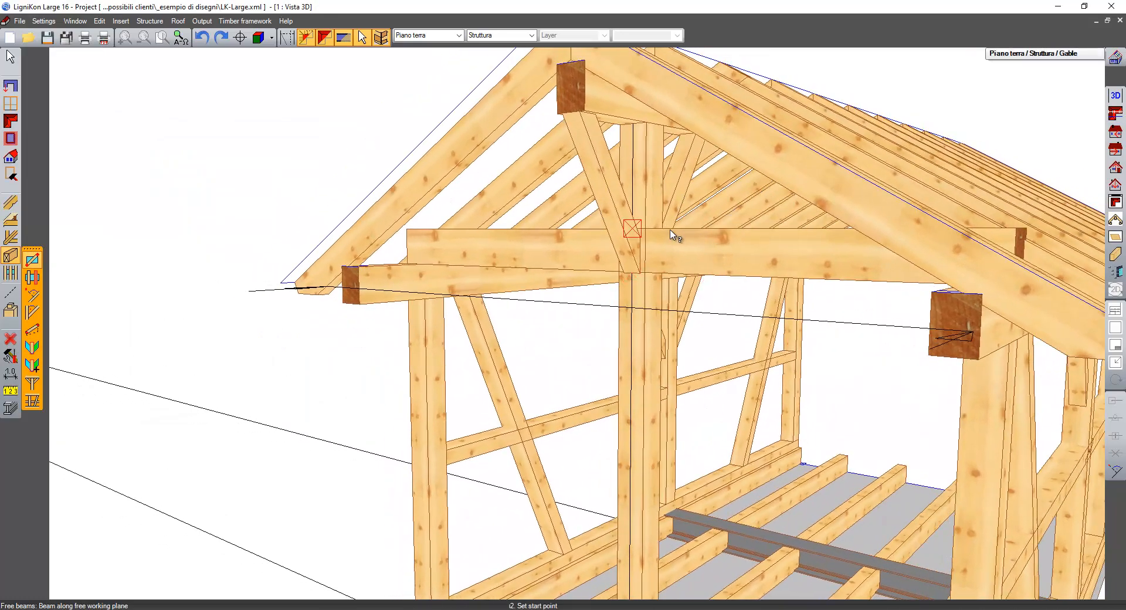
{"action": "middle_click_drag", "start_coordinate": [674, 238], "coordinate": [669, 245]}
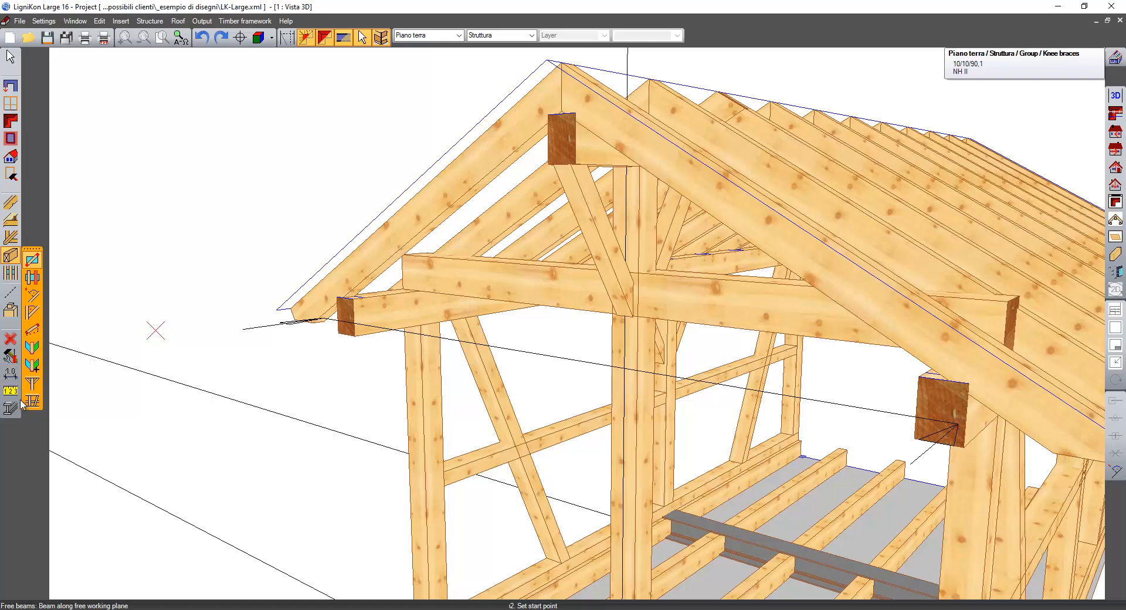
{"action": "left_click", "coordinate": [10, 311]}
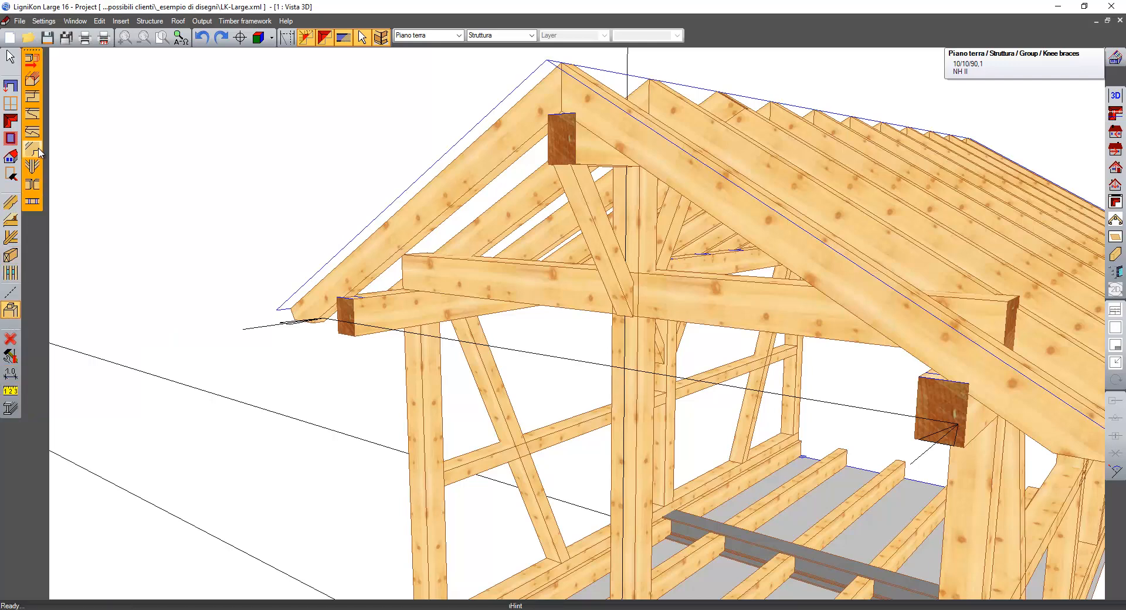
{"action": "left_click", "coordinate": [32, 184]}
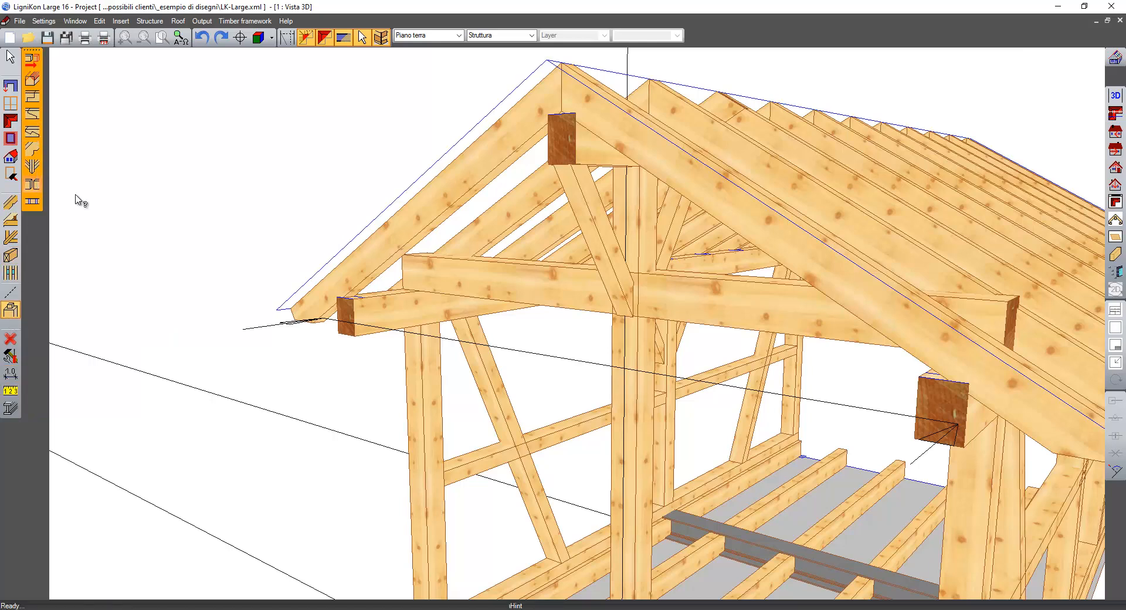
{"action": "left_click", "coordinate": [650, 265]}
{"action": "left_click", "coordinate": [647, 263]}
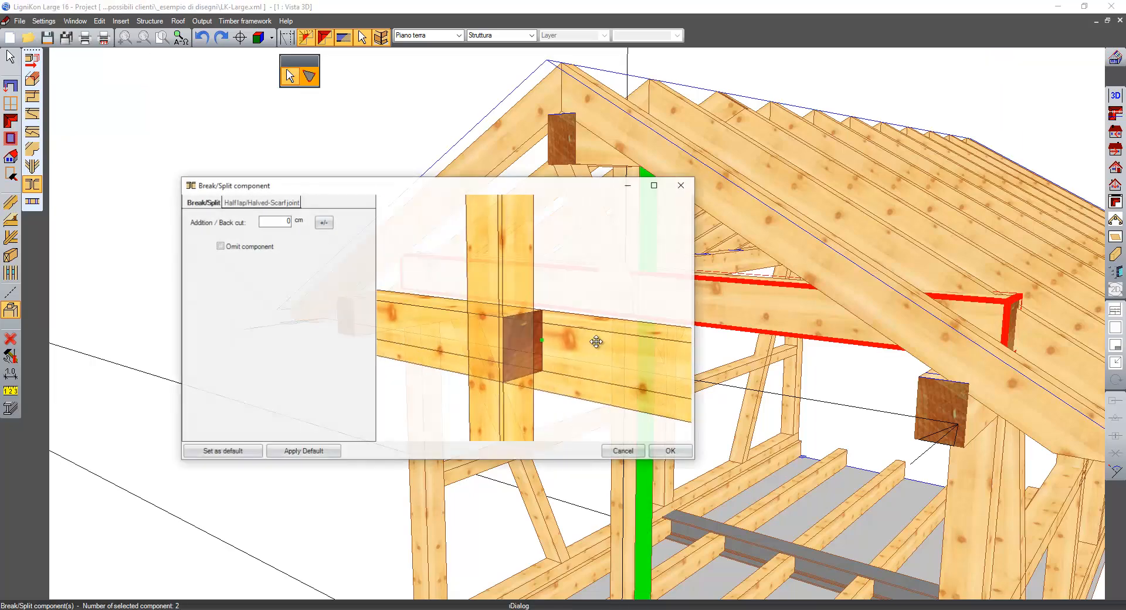
{"action": "key", "text": "Return"}
- Cut the other half of the gable beam back at the opposite side of the ridge stud with a 0 cm addition
{"action": "middle_click_drag", "start_coordinate": [612, 361], "coordinate": [780, 307]}
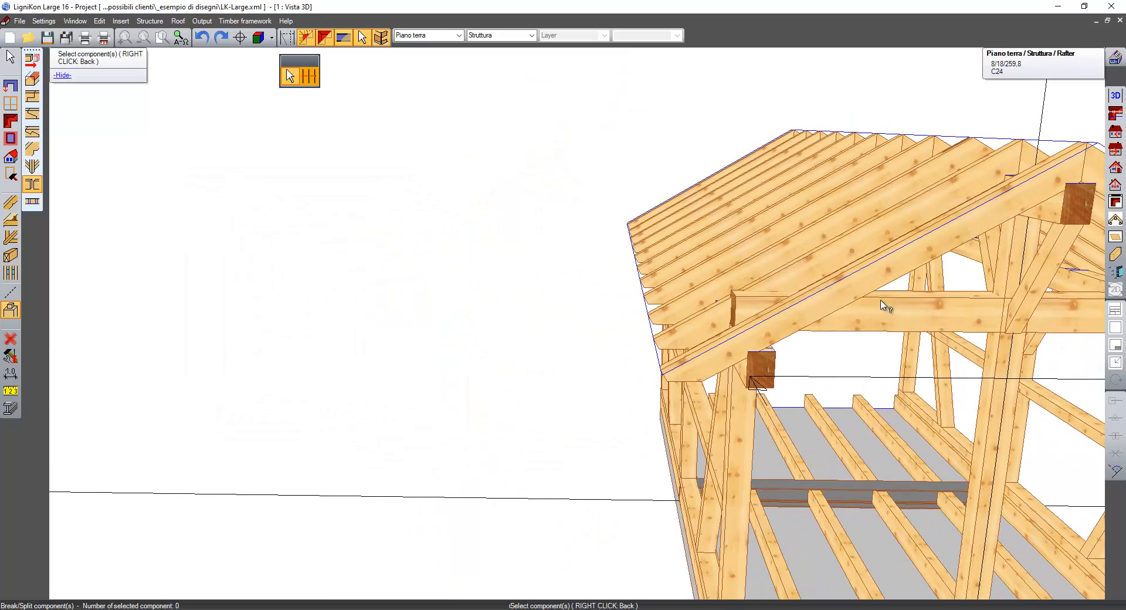
{"action": "left_click", "coordinate": [988, 314]}
{"action": "left_click", "coordinate": [1001, 288]}
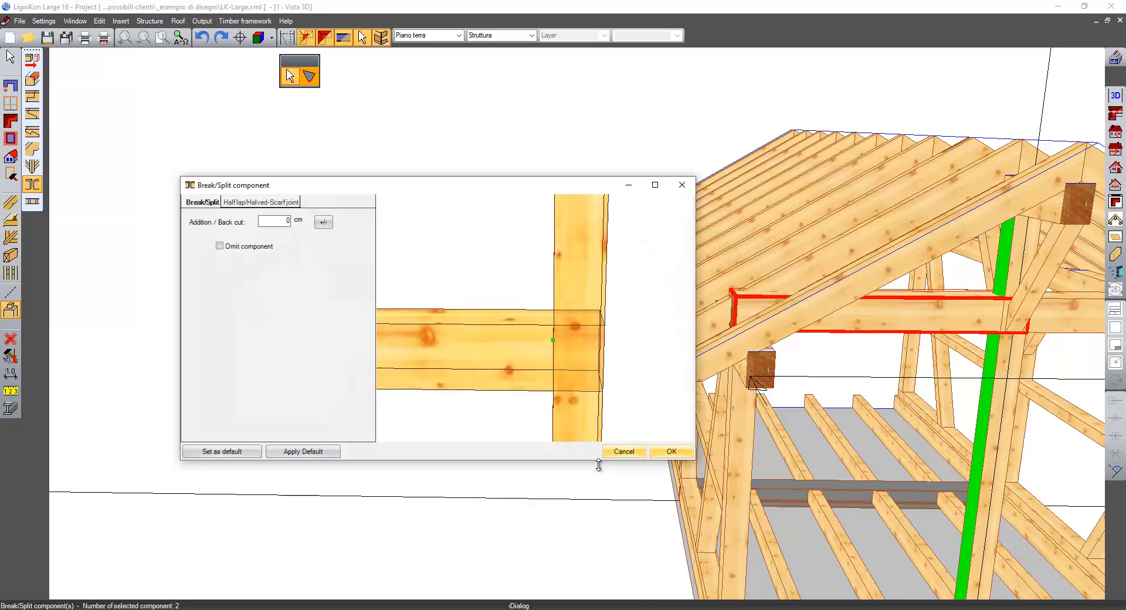
{"action": "left_click", "coordinate": [677, 450]}
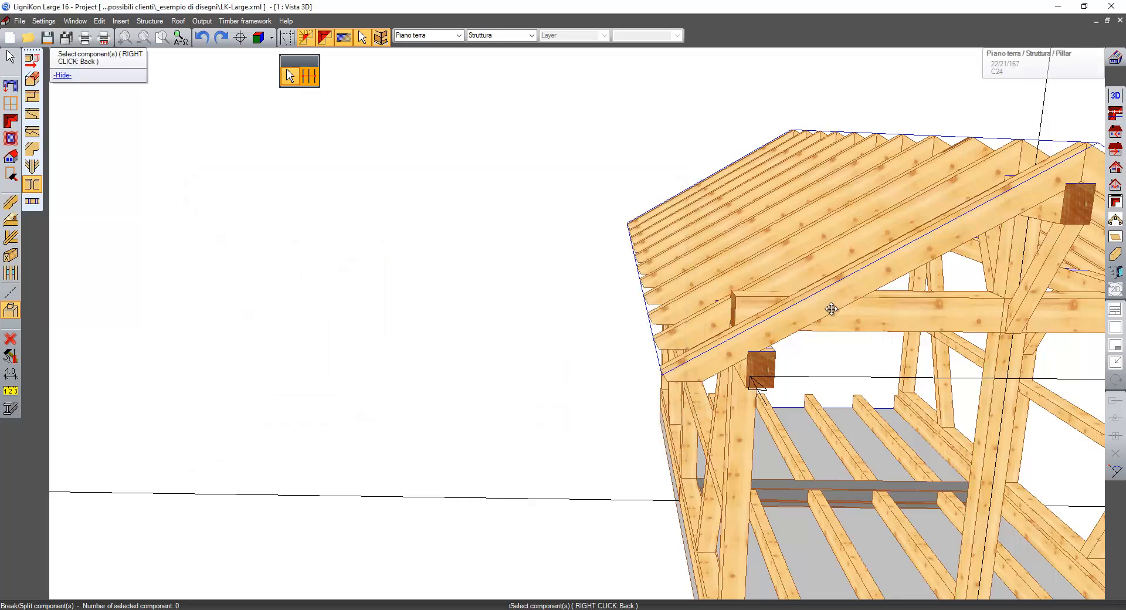
{"action": "middle_click_drag", "start_coordinate": [832, 309], "coordinate": [682, 291]}
{"action": "right_click", "coordinate": [681, 291]}
{"action": "scroll", "coordinate": [654, 256], "scroll_direction": "down", "scroll_amount": 3}
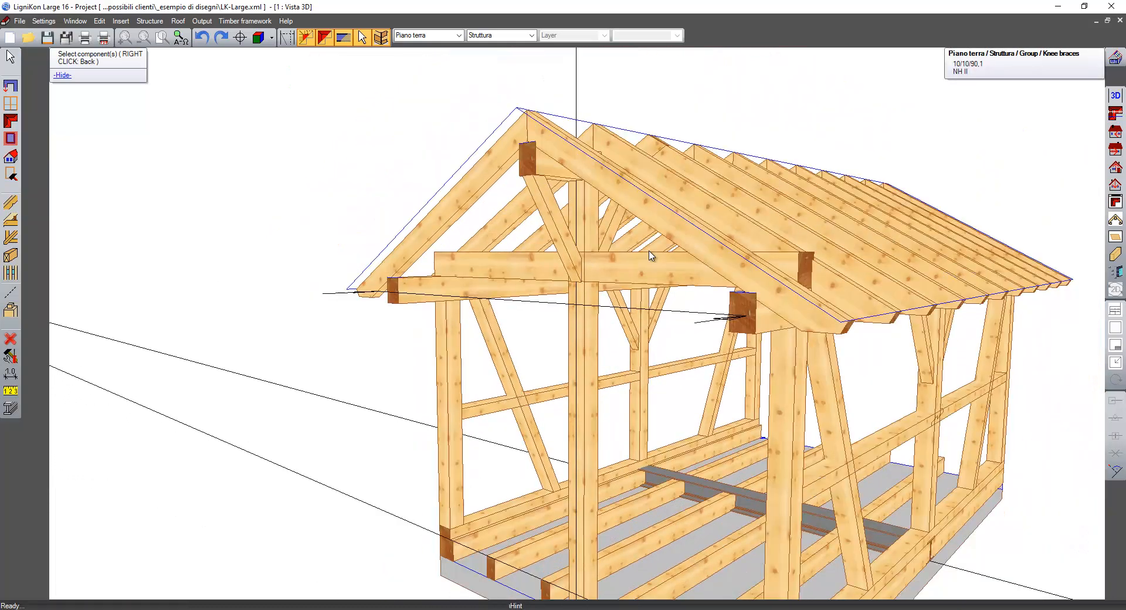
- Define a new building in the Building Wizard with the roof integrated into the existing storey and a rectangular floor plan
{"action": "middle_click_drag", "start_coordinate": [652, 241], "coordinate": [589, 251]}
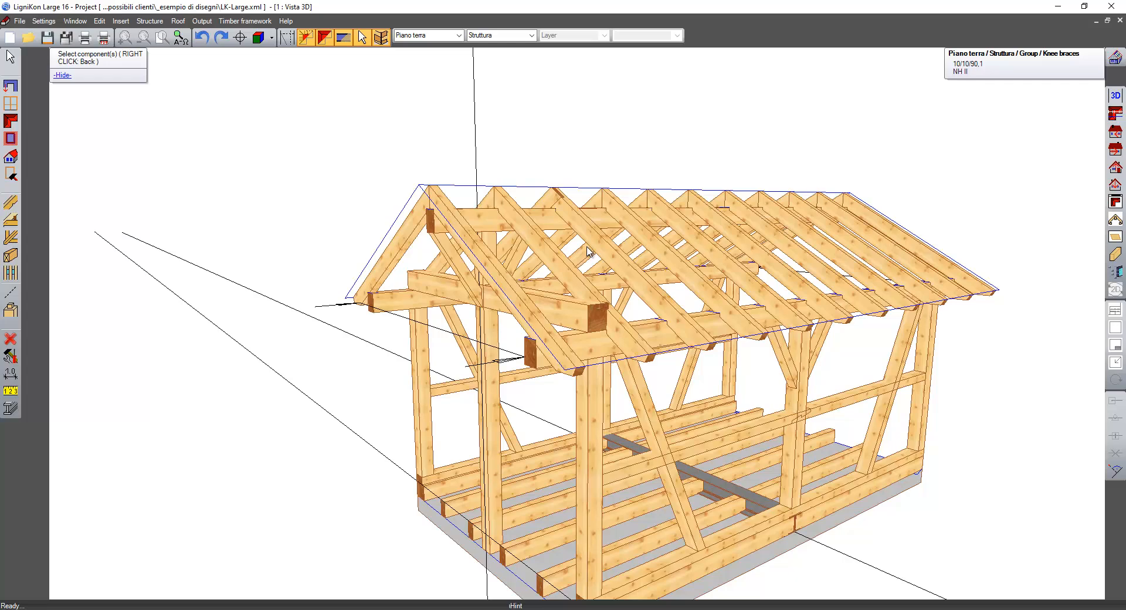
{"action": "scroll", "coordinate": [683, 282], "scroll_direction": "down", "scroll_amount": 3}
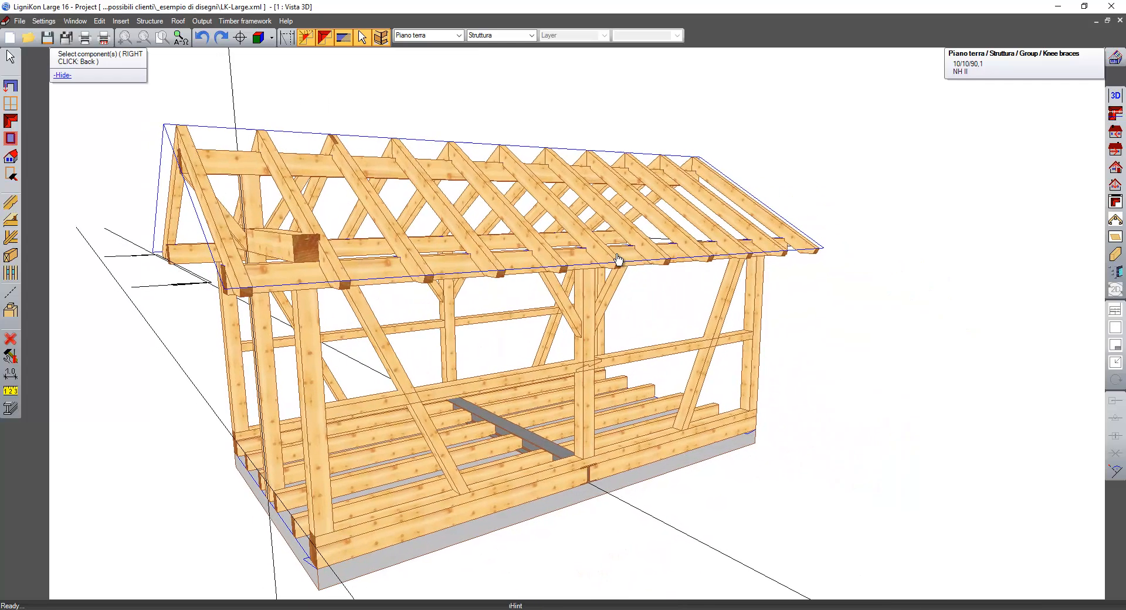
{"action": "left_click", "coordinate": [18, 123]}
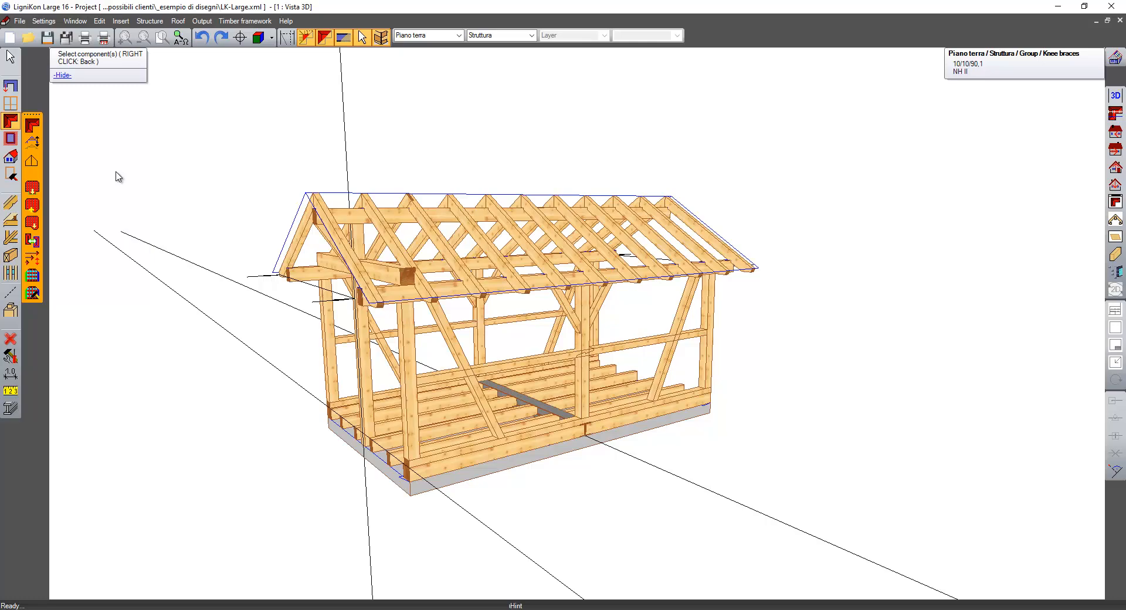
{"action": "middle_click_drag", "start_coordinate": [376, 177], "coordinate": [138, 196]}
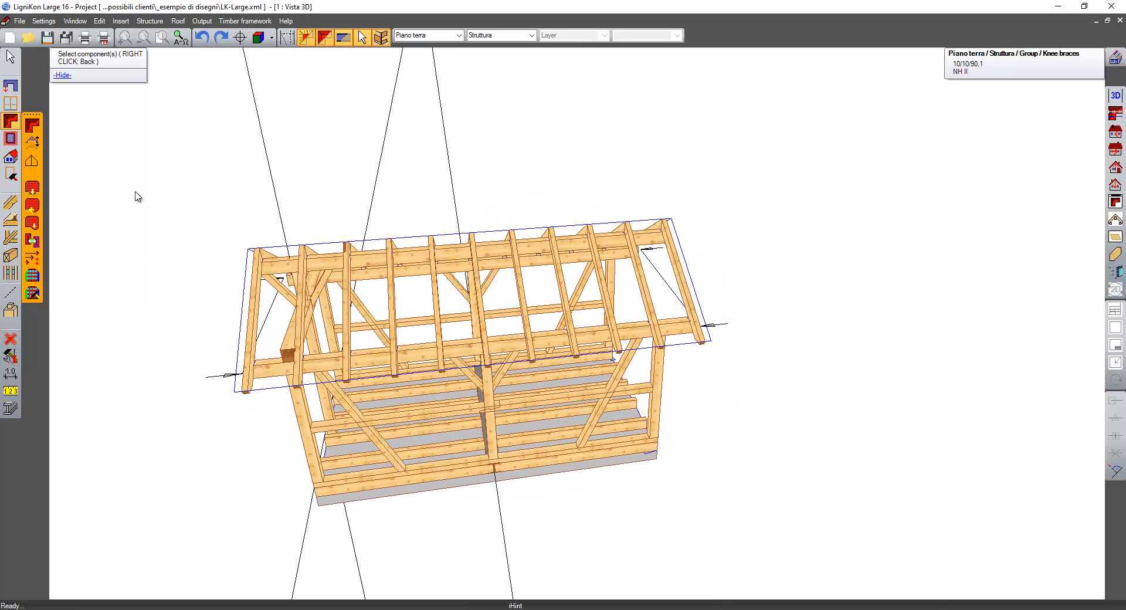
{"action": "left_click", "coordinate": [36, 141]}
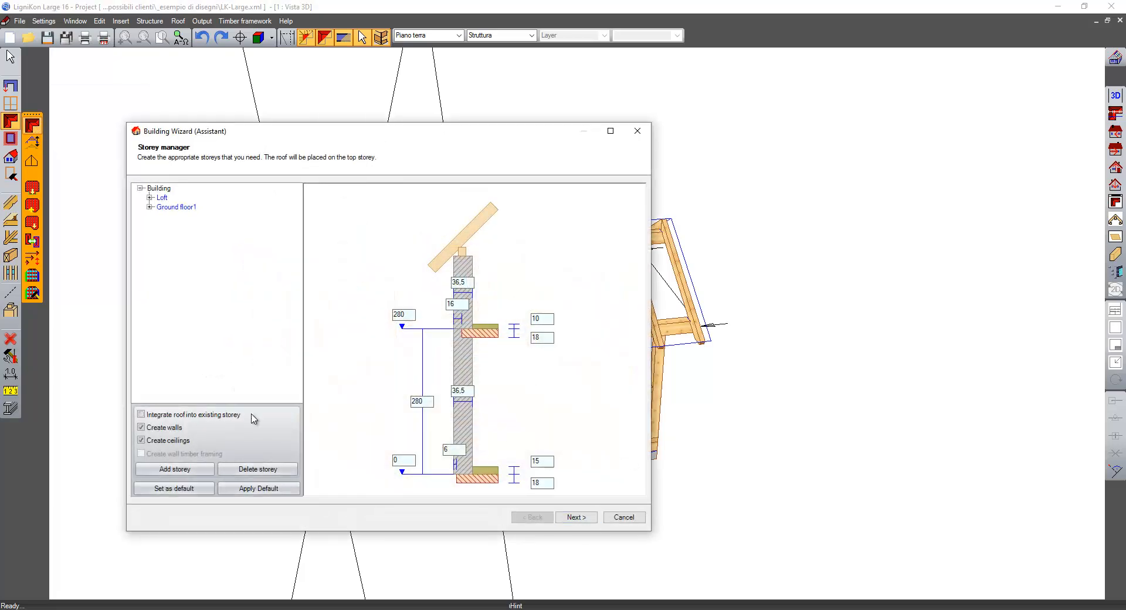
{"action": "left_click", "coordinate": [176, 415]}
{"action": "left_click", "coordinate": [577, 518]}
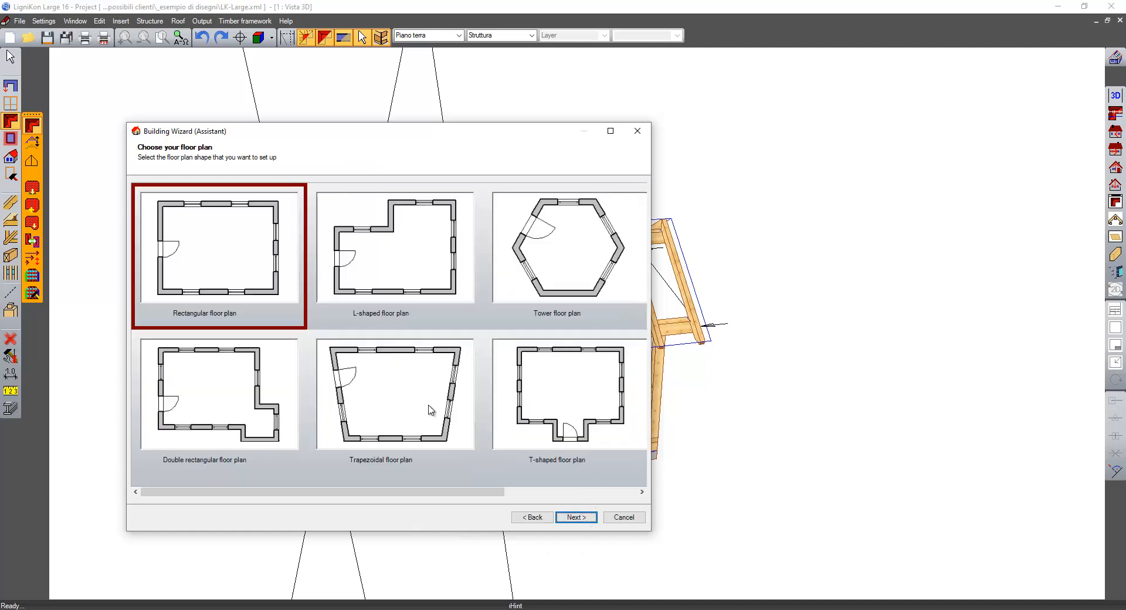
{"action": "left_click", "coordinate": [586, 515]}
{"action": "left_click", "coordinate": [585, 516]}
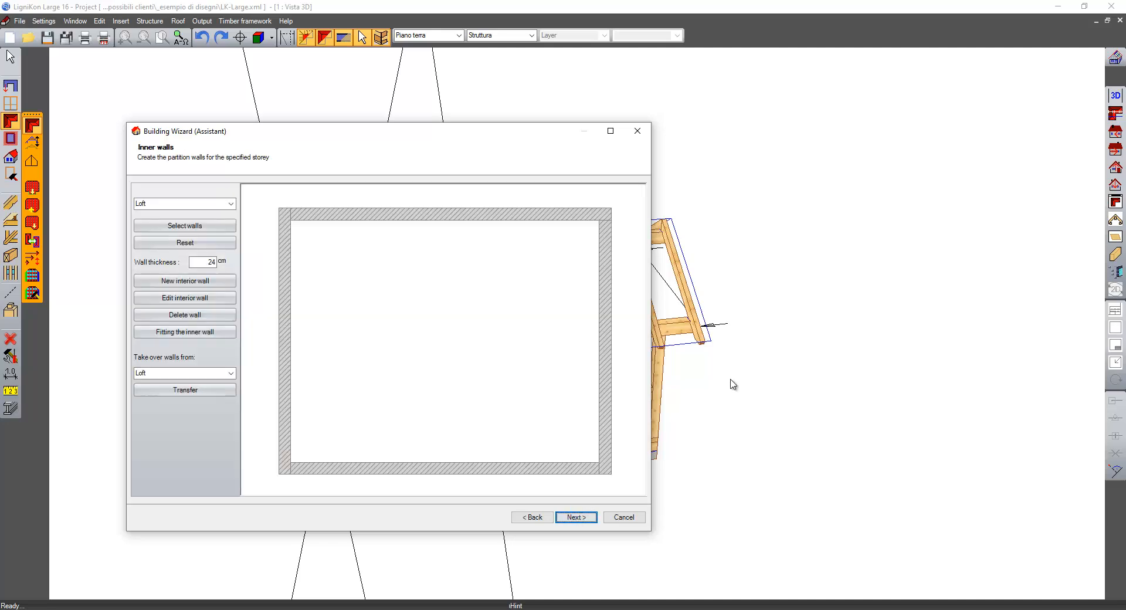
{"action": "left_click", "coordinate": [581, 518]}
{"action": "left_click", "coordinate": [582, 519]}
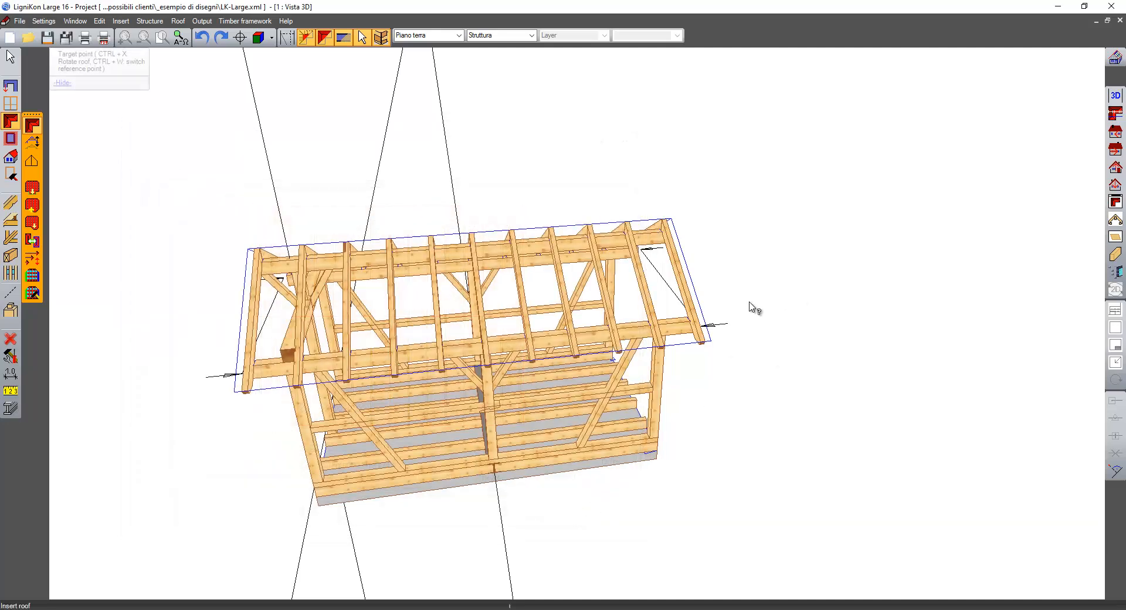
- Place the new roofed building in the free space beside the timber structure, with a rotation of 0°
{"action": "middle_click_drag", "start_coordinate": [807, 301], "coordinate": [463, 334]}
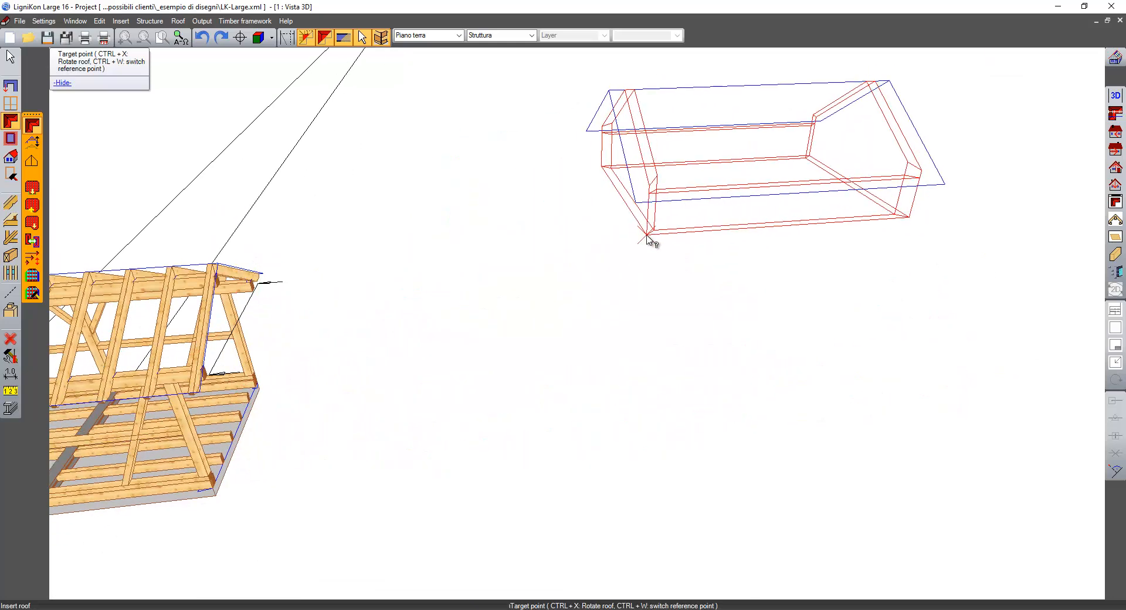
{"action": "left_click", "coordinate": [626, 266]}
{"action": "left_click", "coordinate": [653, 313]}
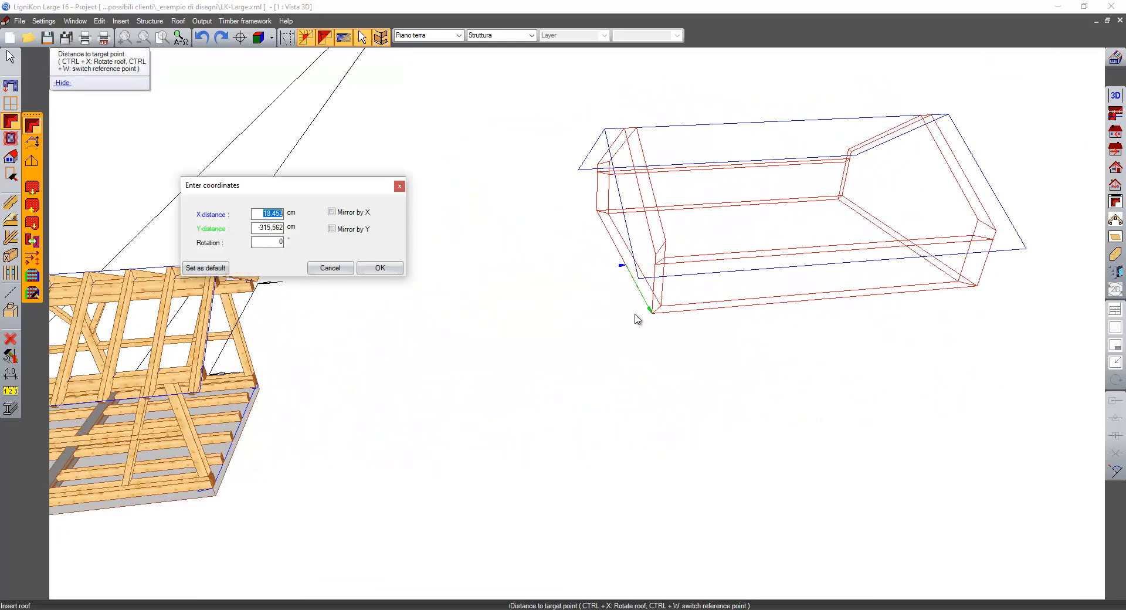
{"action": "left_click", "coordinate": [392, 267]}
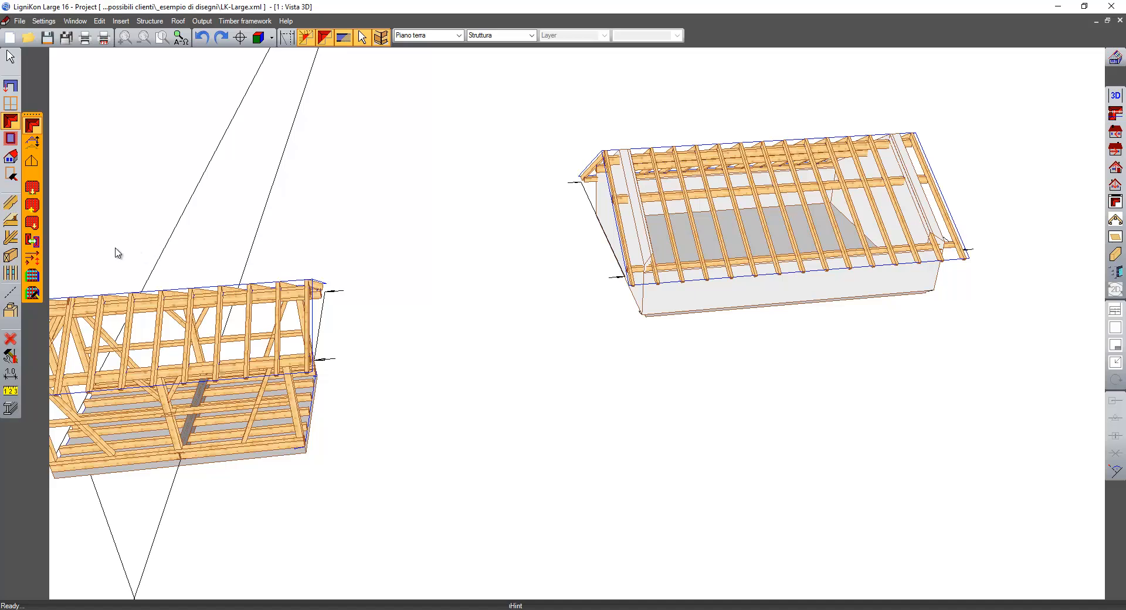
- Define a second building in the Building Wizard, integrating its roof into the existing storey and accepting the remaining default settings
{"action": "left_click", "coordinate": [32, 125]}
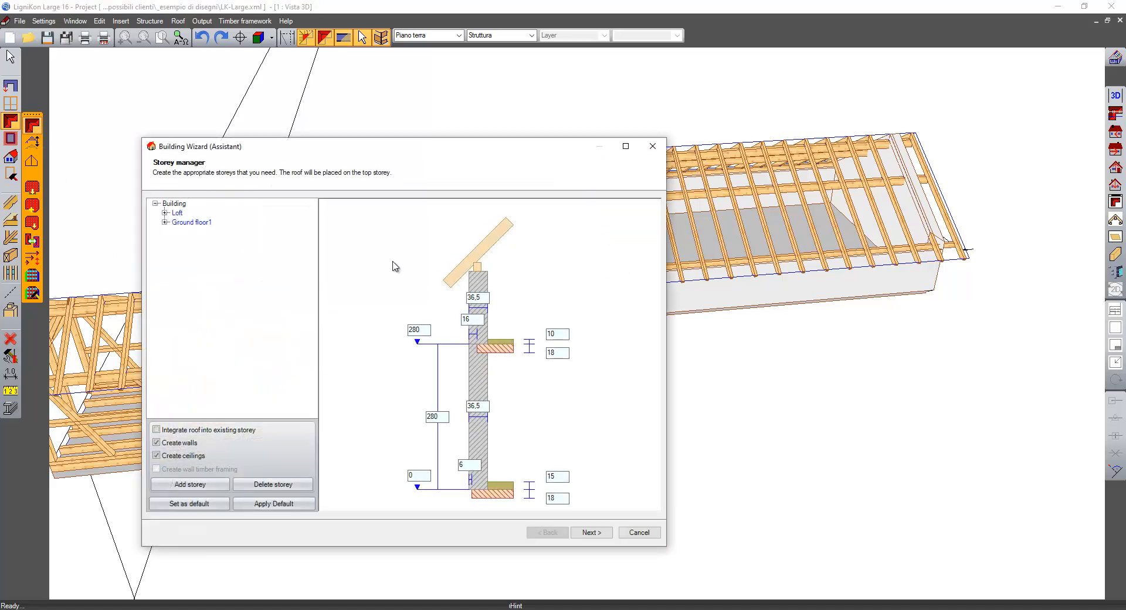
{"action": "left_click", "coordinate": [234, 429]}
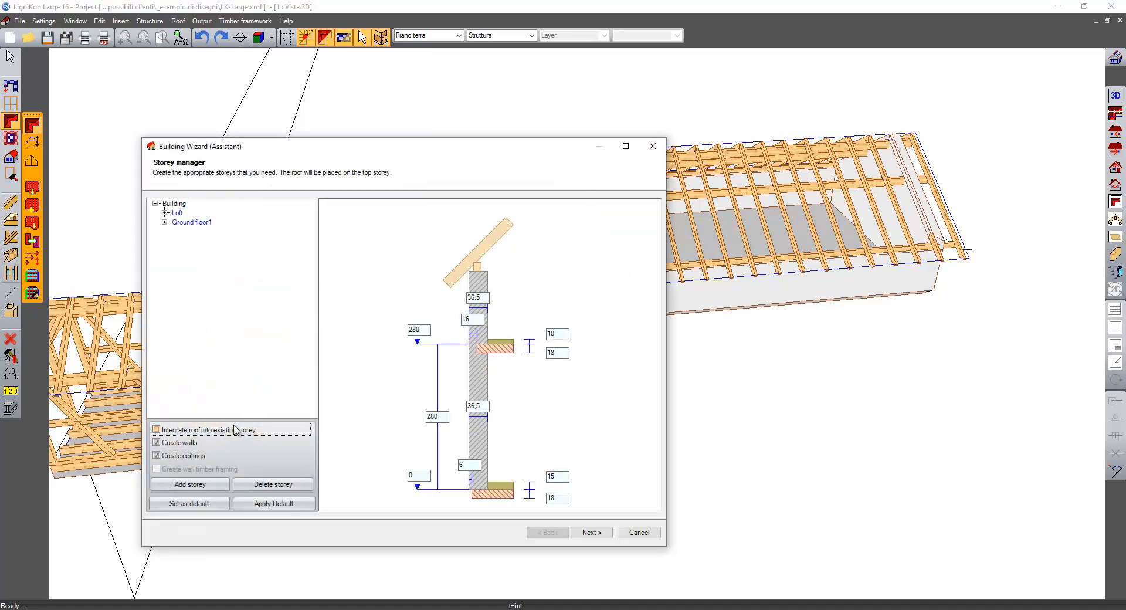
{"action": "left_click", "coordinate": [603, 533]}
{"action": "left_click", "coordinate": [603, 533]}
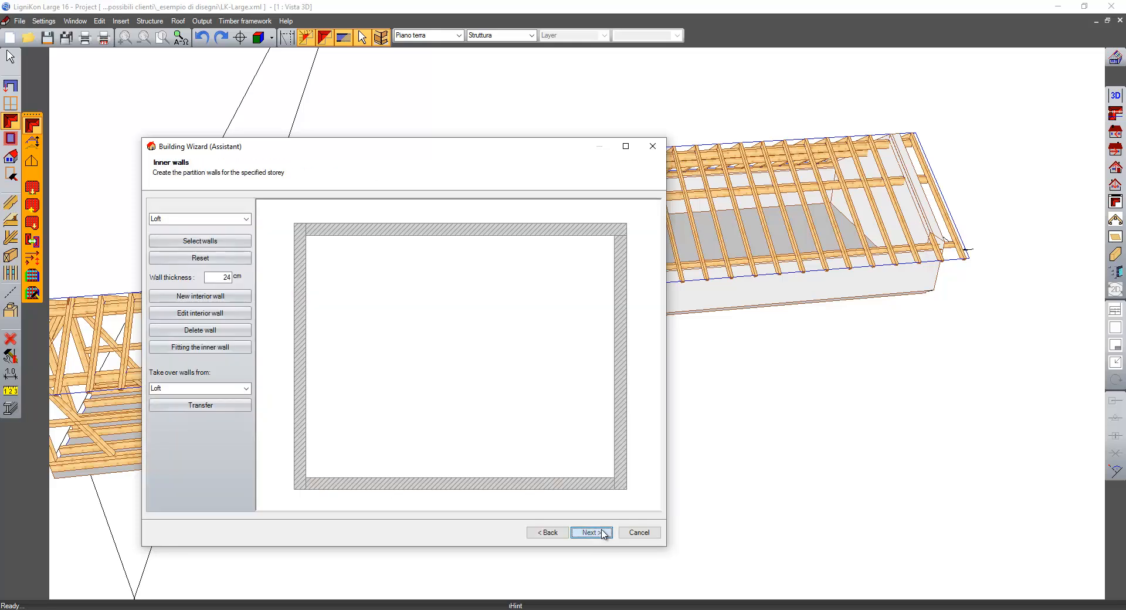
{"action": "left_click", "coordinate": [603, 533]}
{"action": "left_click", "coordinate": [603, 533]}
{"action": "left_click", "coordinate": [603, 533]}
{"action": "left_click", "coordinate": [604, 533]}
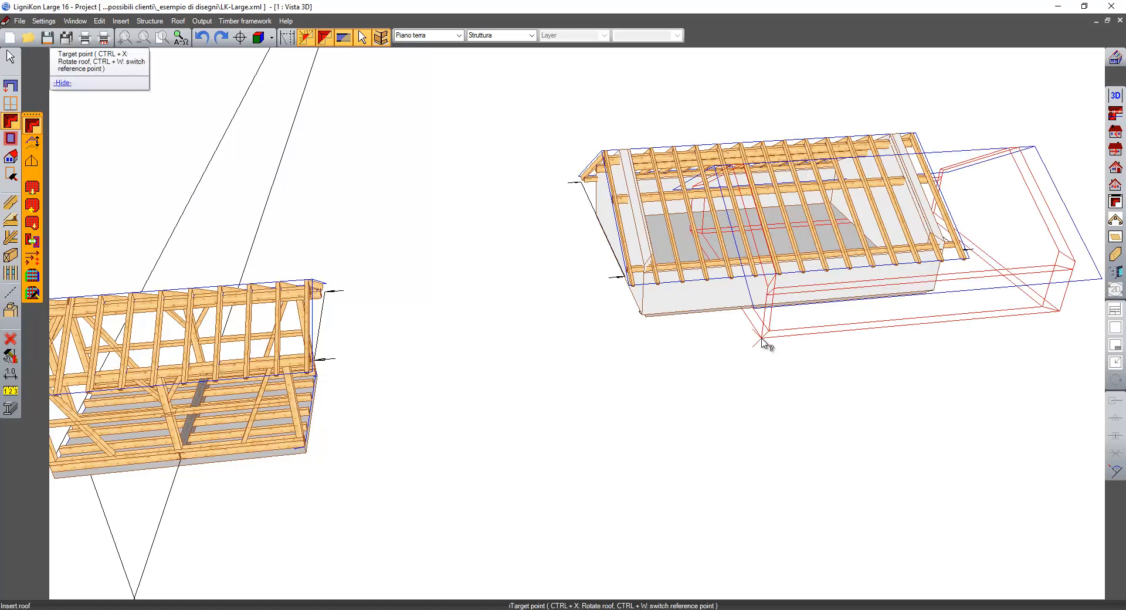
- Rotate the second building at right angles to the first and insert it as a projecting wing overlapping the first roof
{"action": "key", "text": "ctrl+x"}
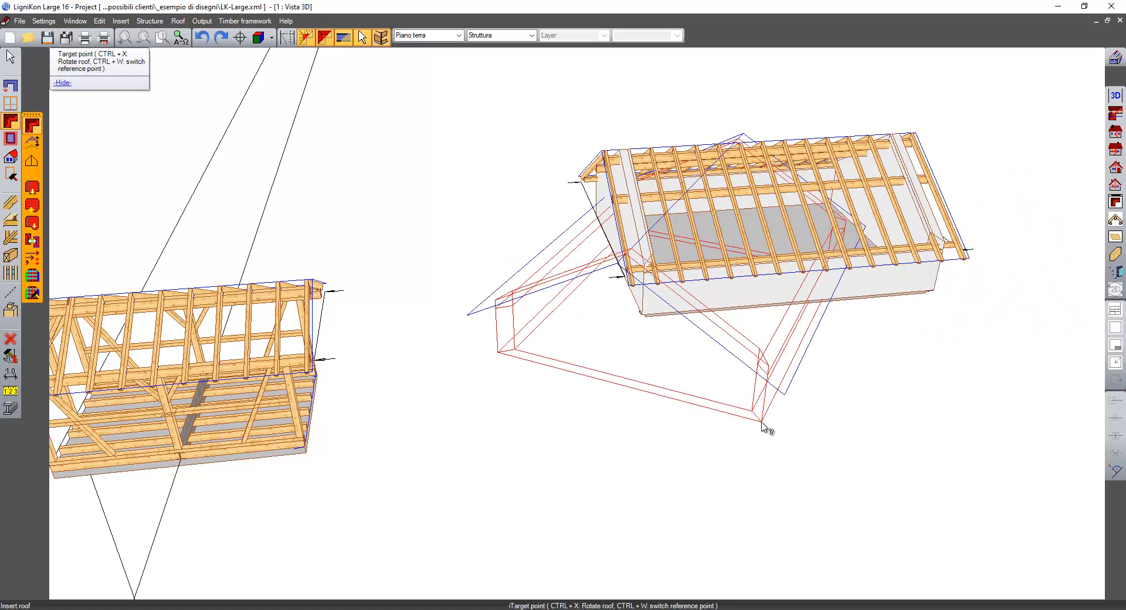
{"action": "key", "text": "ctrl+x"}
{"action": "middle_click_drag", "start_coordinate": [538, 467], "coordinate": [508, 495]}
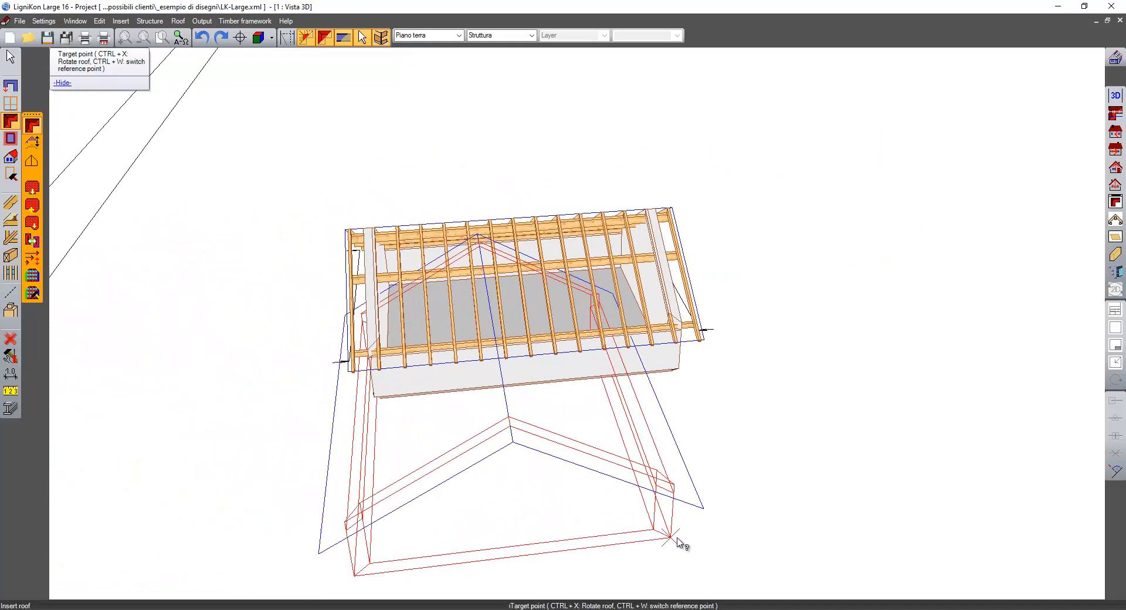
{"action": "middle_click_drag", "start_coordinate": [720, 517], "coordinate": [698, 507]}
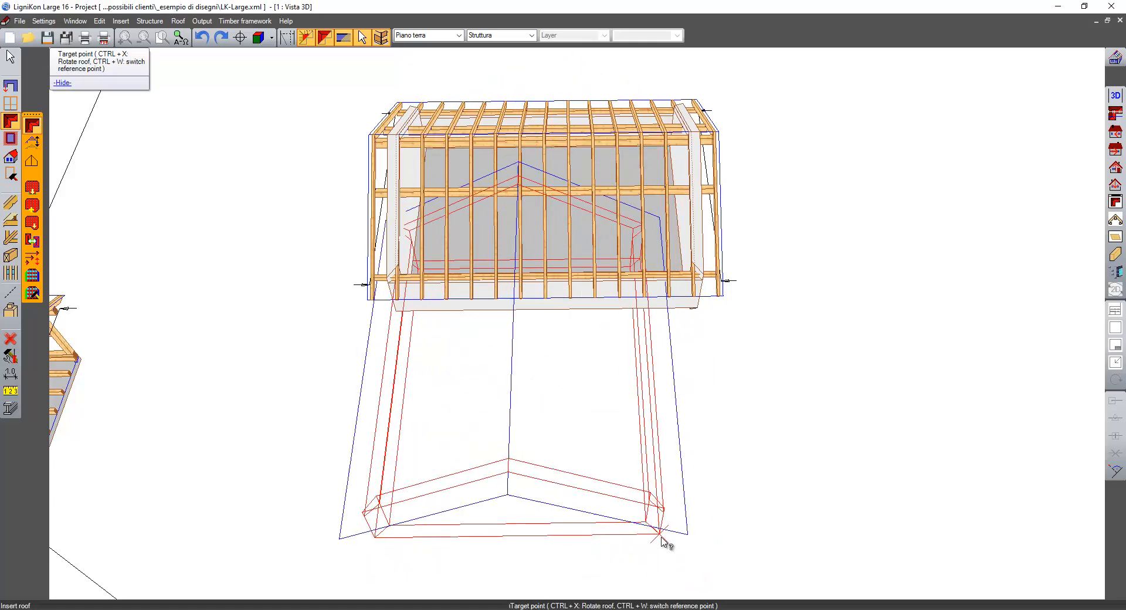
{"action": "left_click", "coordinate": [681, 531]}
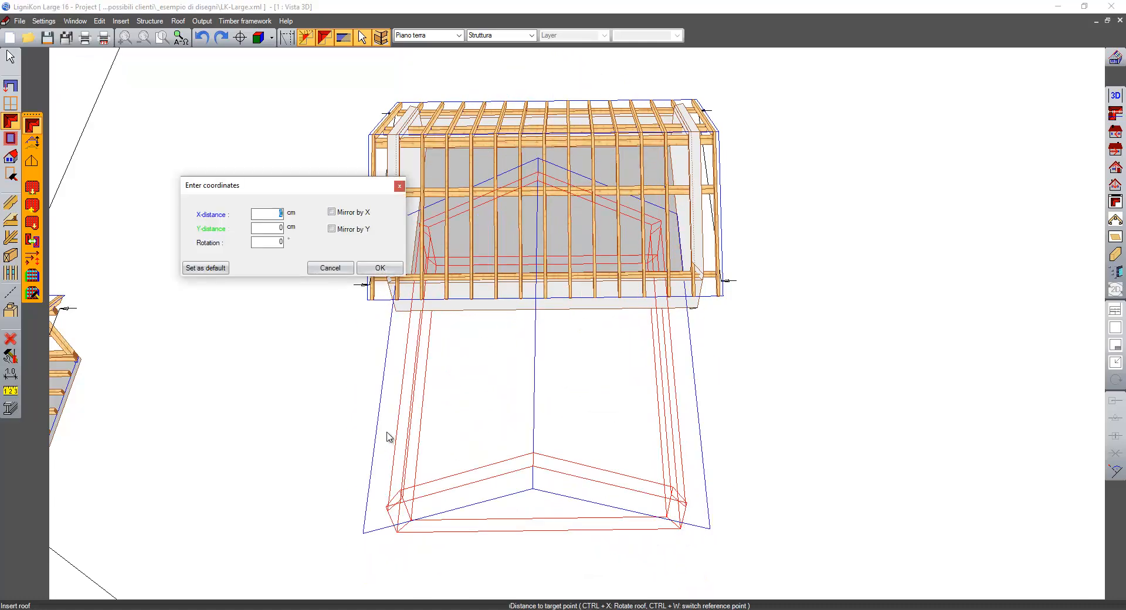
{"action": "left_click", "coordinate": [381, 267]}
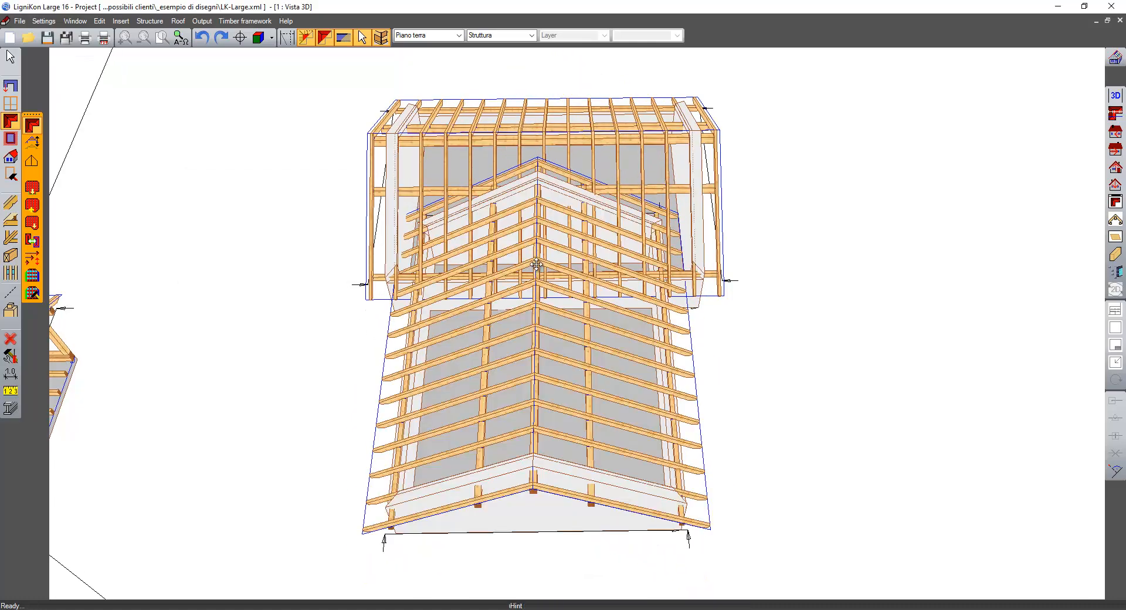
- Edit the projecting wing's gable roof profile, setting the left side's inclination to 25° and transferring the settings to the right side
{"action": "middle_click_drag", "start_coordinate": [534, 267], "coordinate": [787, 105]}
{"action": "middle_click_drag", "start_coordinate": [573, 302], "coordinate": [647, 241]}
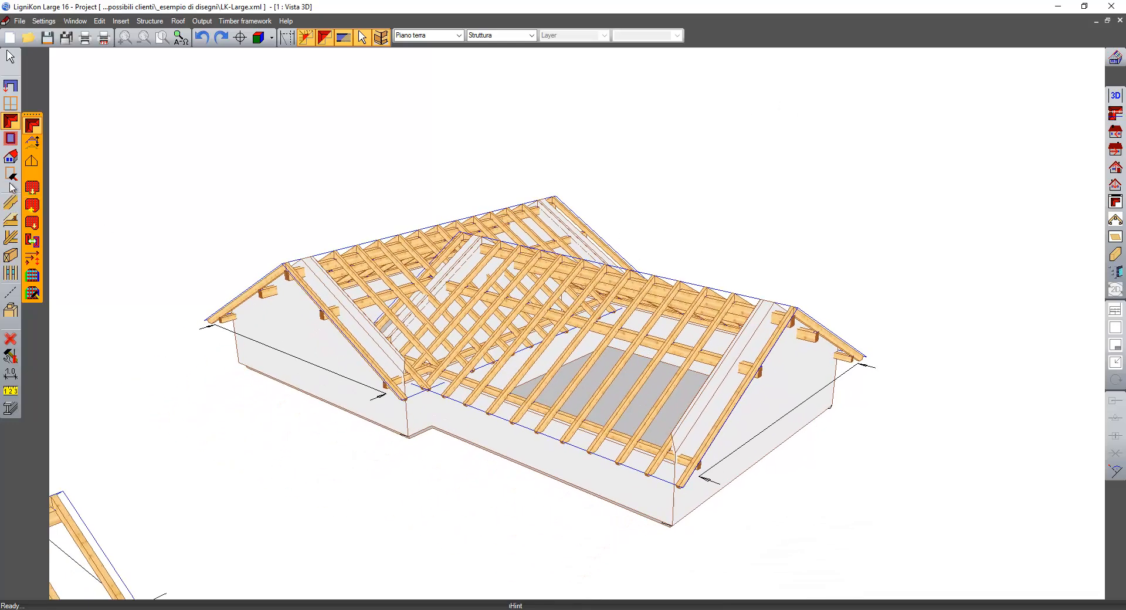
{"action": "left_click", "coordinate": [32, 142]}
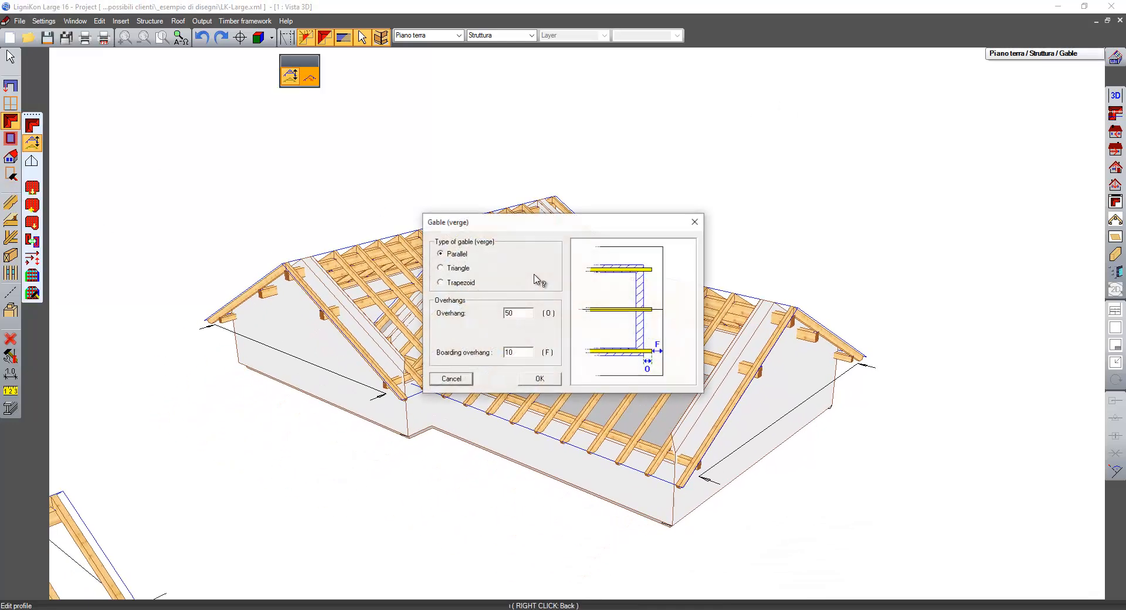
{"action": "left_click", "coordinate": [540, 378]}
{"action": "left_click", "coordinate": [561, 385]}
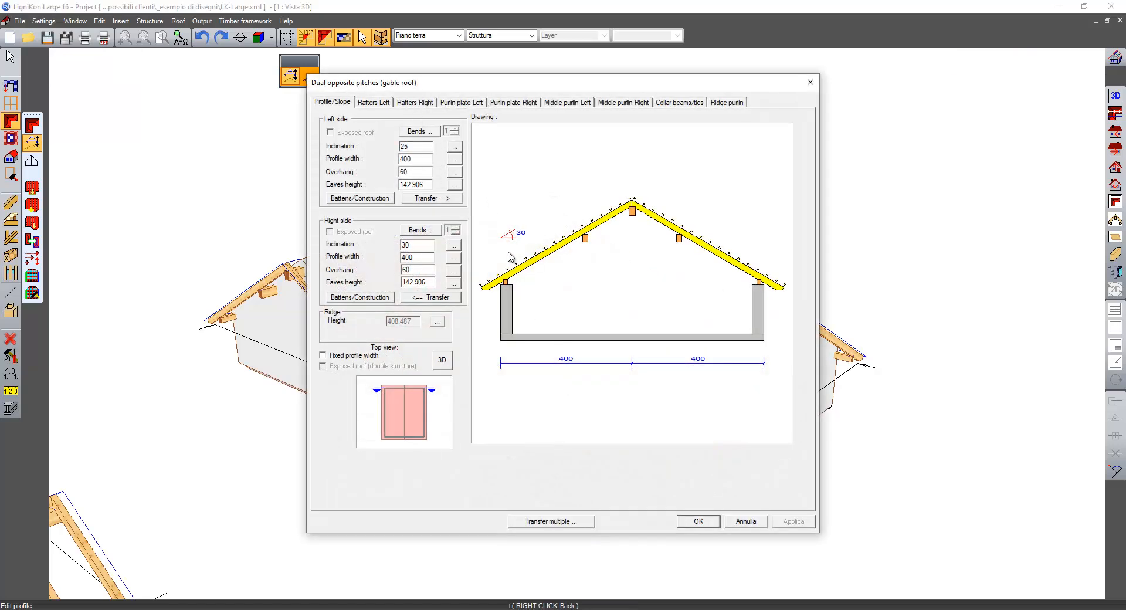
{"action": "left_click", "coordinate": [432, 198]}
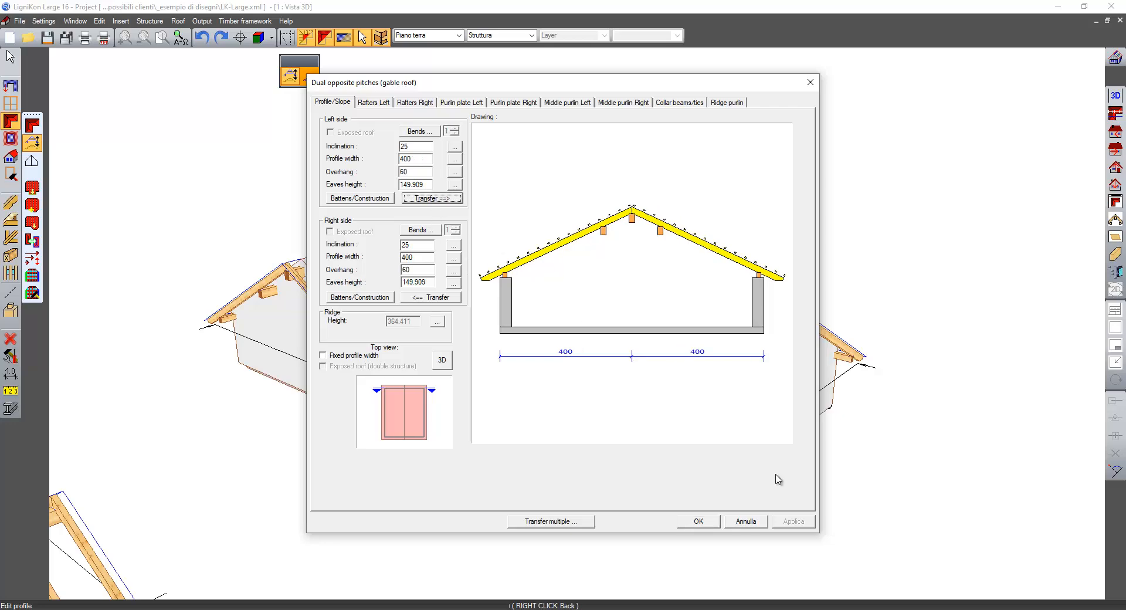
{"action": "left_click", "coordinate": [696, 522]}
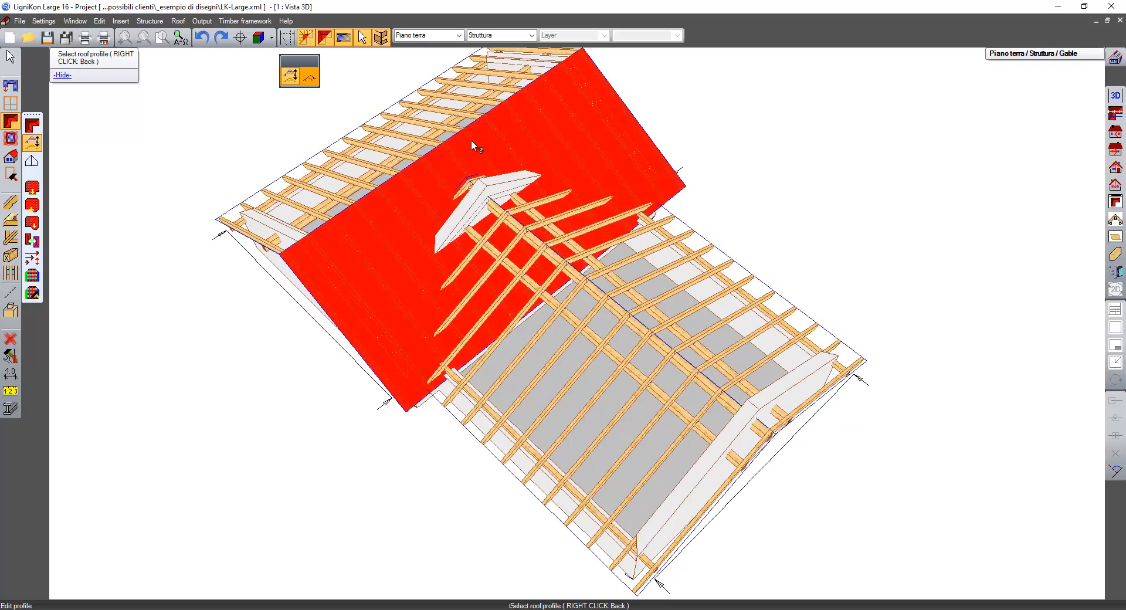
{"action": "left_click", "coordinate": [452, 194]}
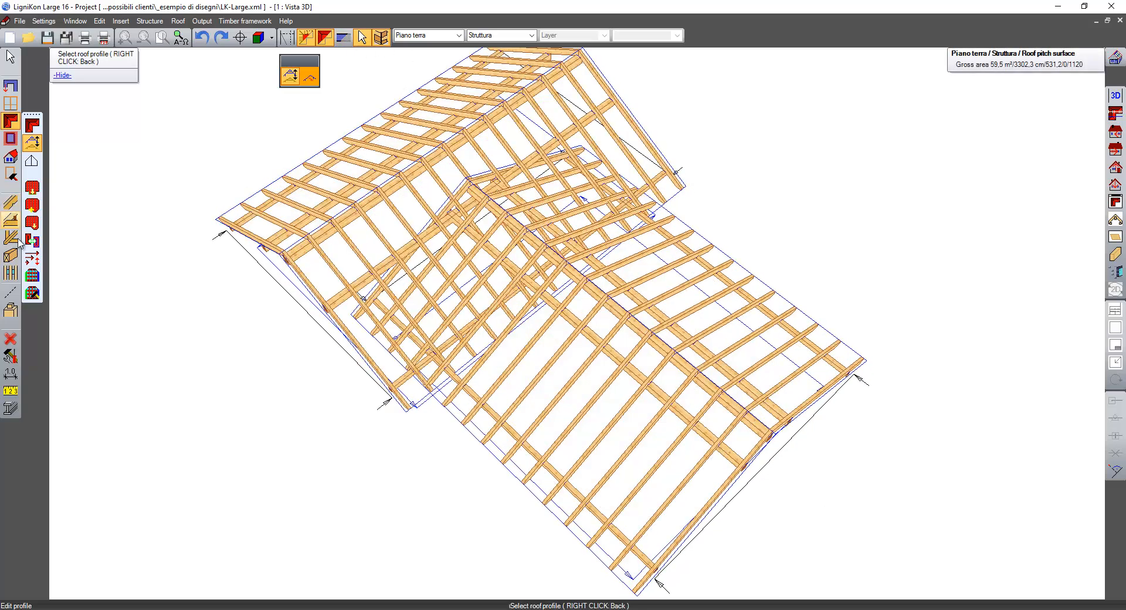
- Merge the main roof's wing-side pitch surface with the projecting wing's roof pitch, using the Storey plan merger procedure
{"action": "left_click", "coordinate": [32, 240]}
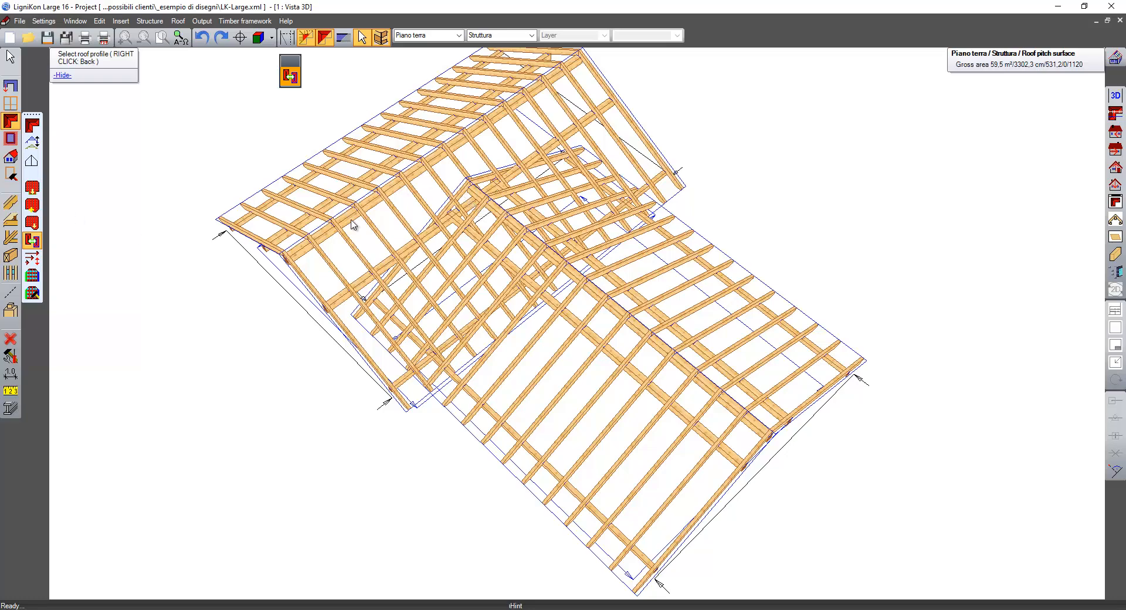
{"action": "middle_click_drag", "start_coordinate": [415, 209], "coordinate": [579, 112]}
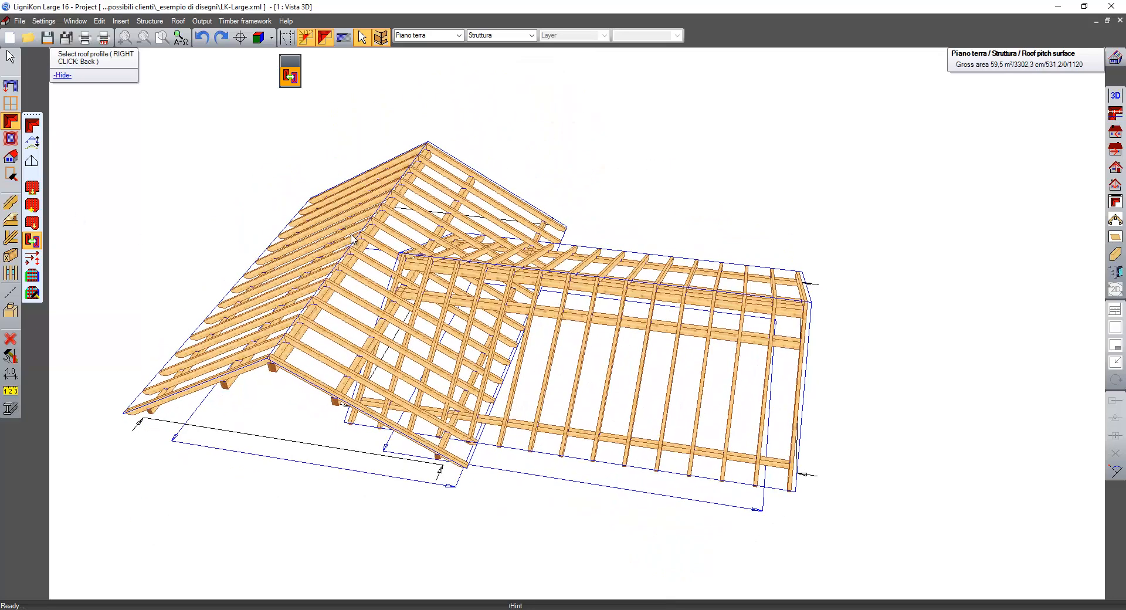
{"action": "left_click", "coordinate": [379, 220]}
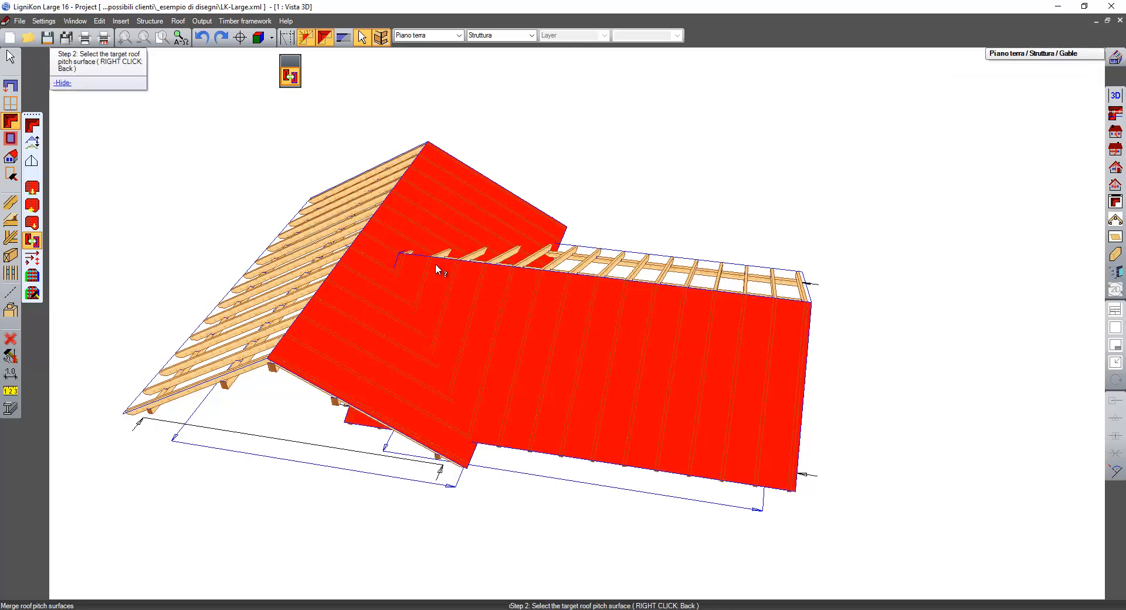
{"action": "left_click", "coordinate": [436, 266]}
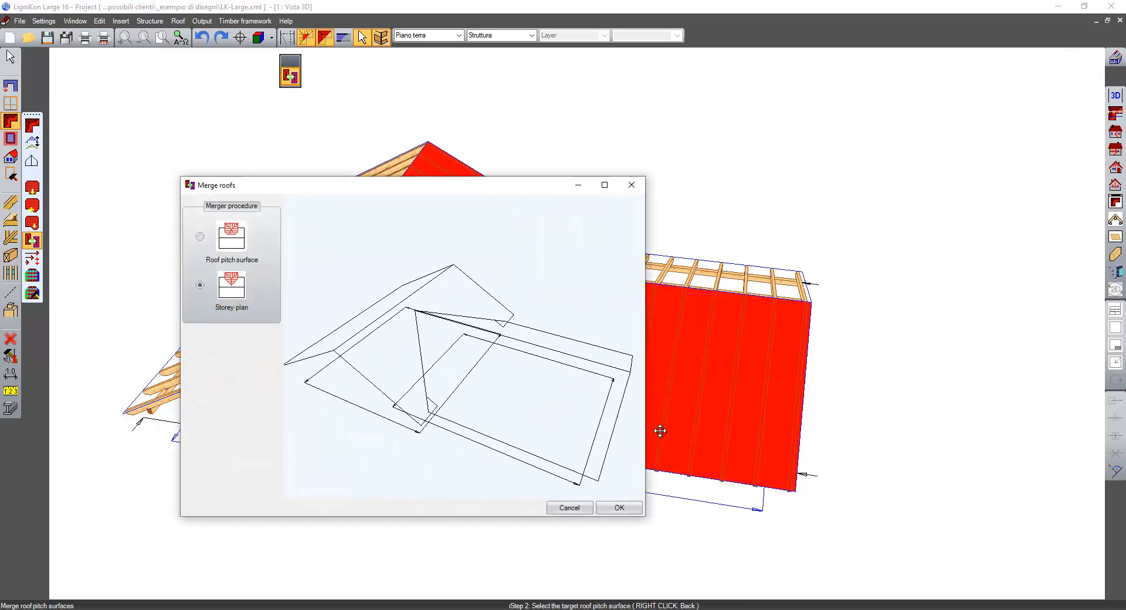
{"action": "left_click", "coordinate": [627, 505]}
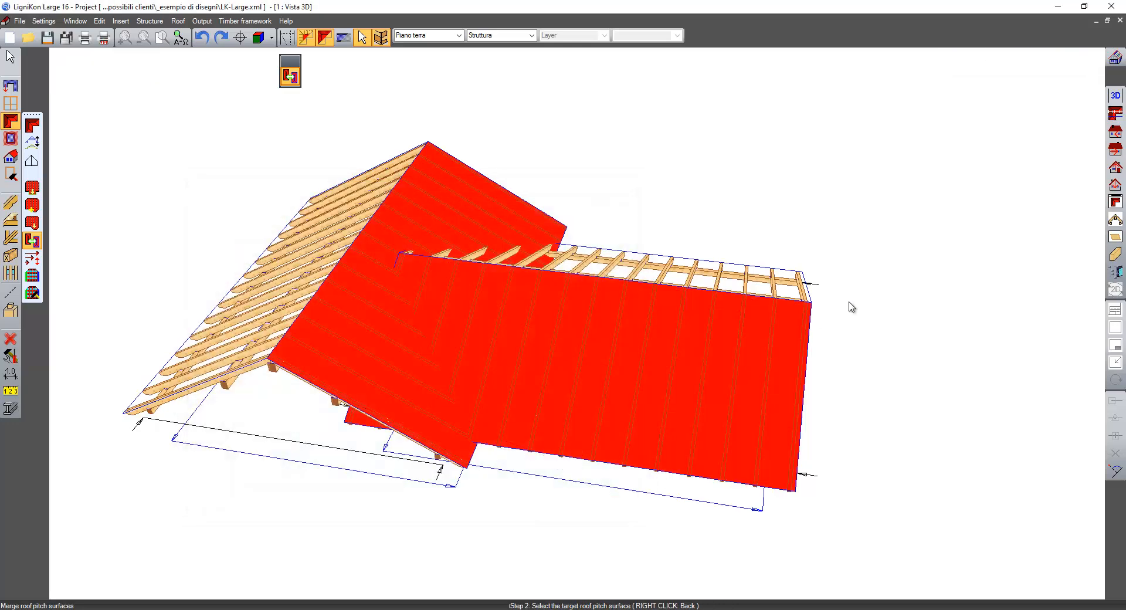
{"action": "middle_click_drag", "start_coordinate": [903, 307], "coordinate": [860, 181]}
{"action": "scroll", "coordinate": [731, 299], "scroll_direction": "down", "scroll_amount": 3}
{"action": "scroll", "coordinate": [522, 333], "scroll_direction": "up", "scroll_amount": 5}
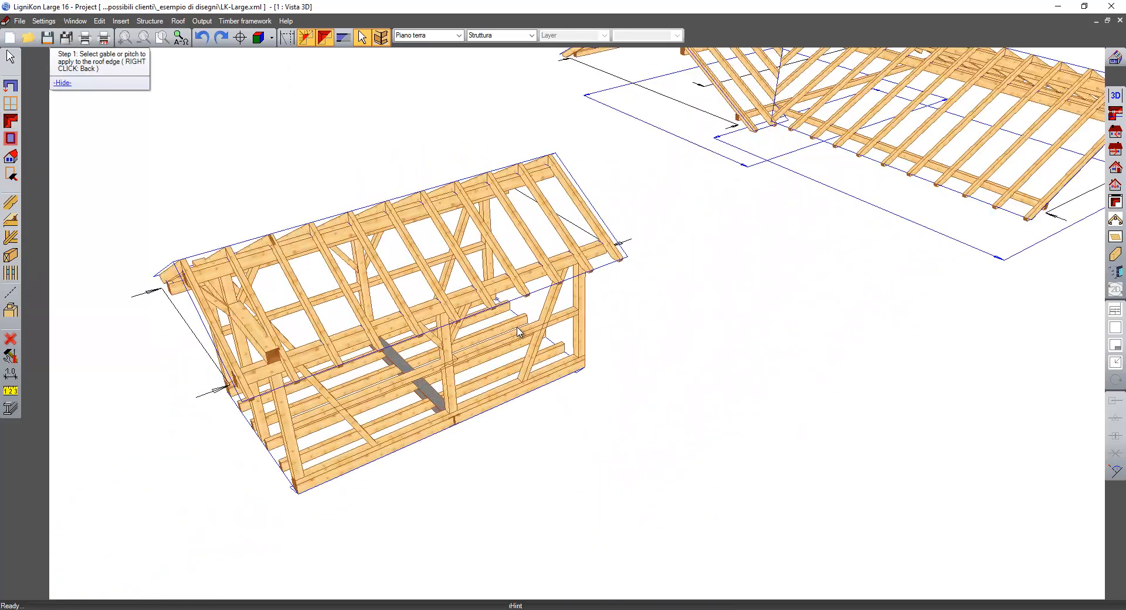
{"action": "middle_click_drag", "start_coordinate": [522, 333], "coordinate": [589, 376]}
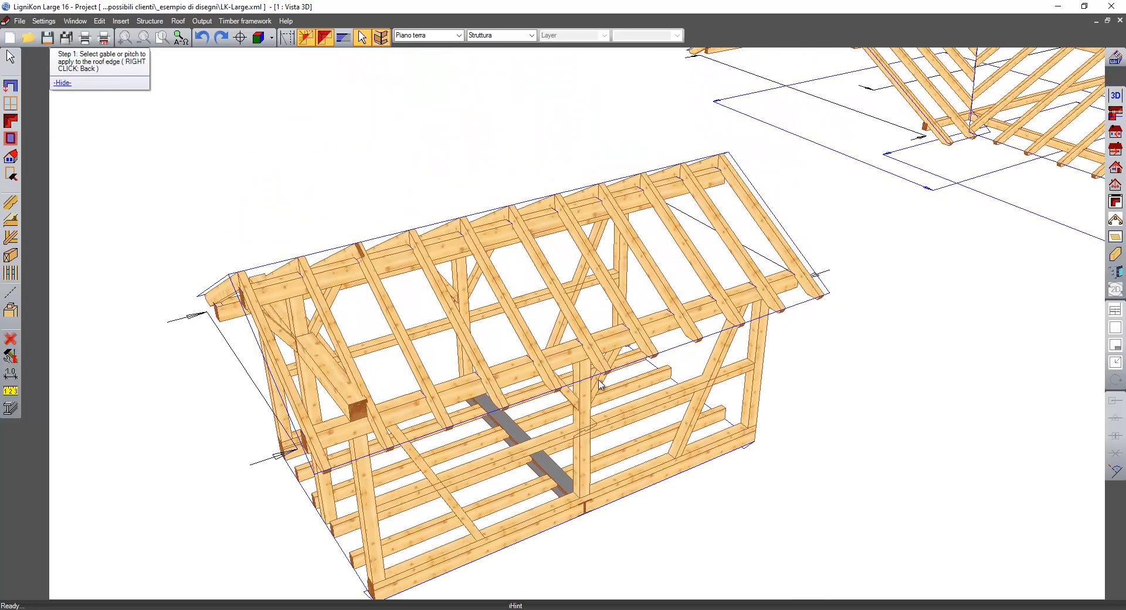